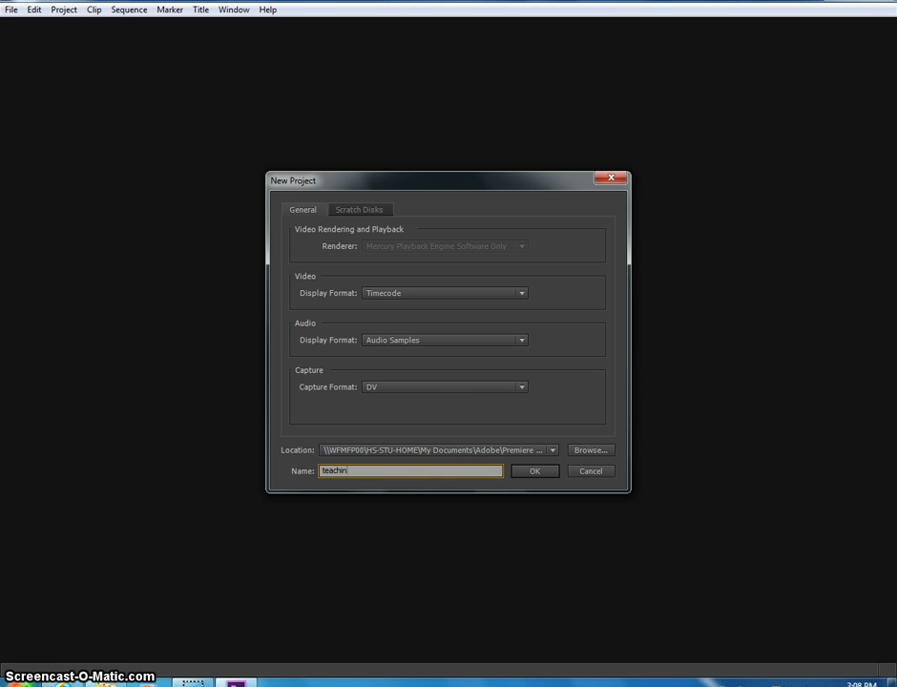
Step: Create the teaching project with a sequence named Sequence 01 using the DV - NTSC Standard 48kHz preset
{"action": "left_click", "coordinate": [527, 471]}
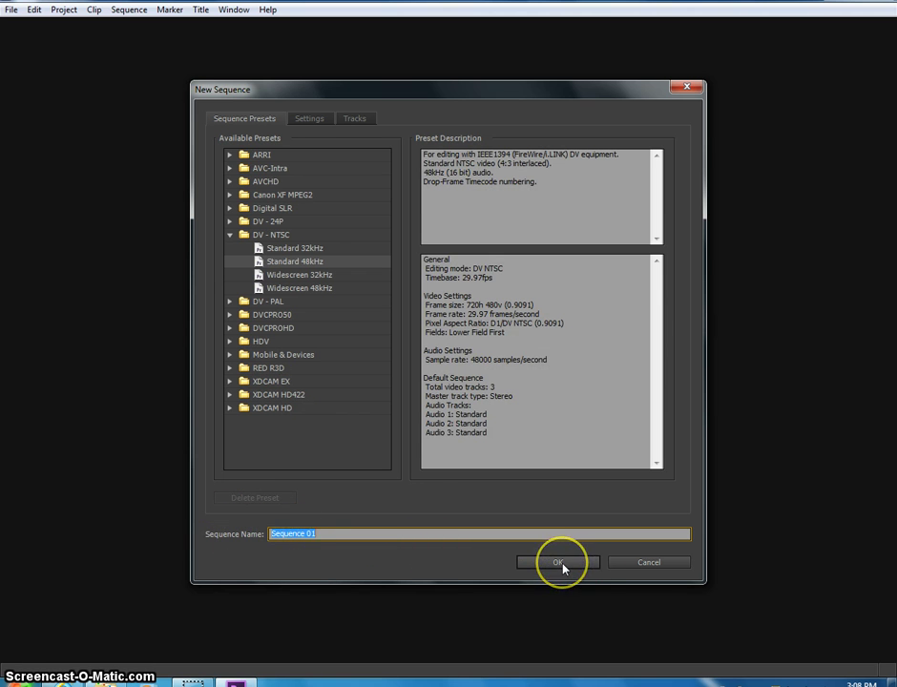
{"action": "left_click", "coordinate": [561, 564]}
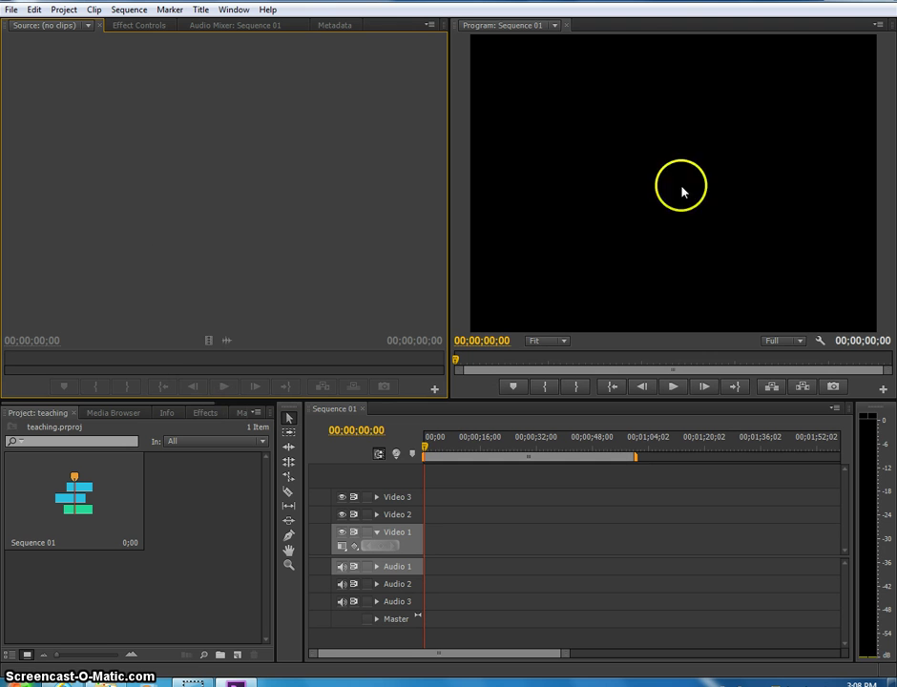
Step: Import the interviews2 MP4 video from the Fill The Dome folder in Windows Explorer into the project
{"action": "left_click", "coordinate": [110, 684]}
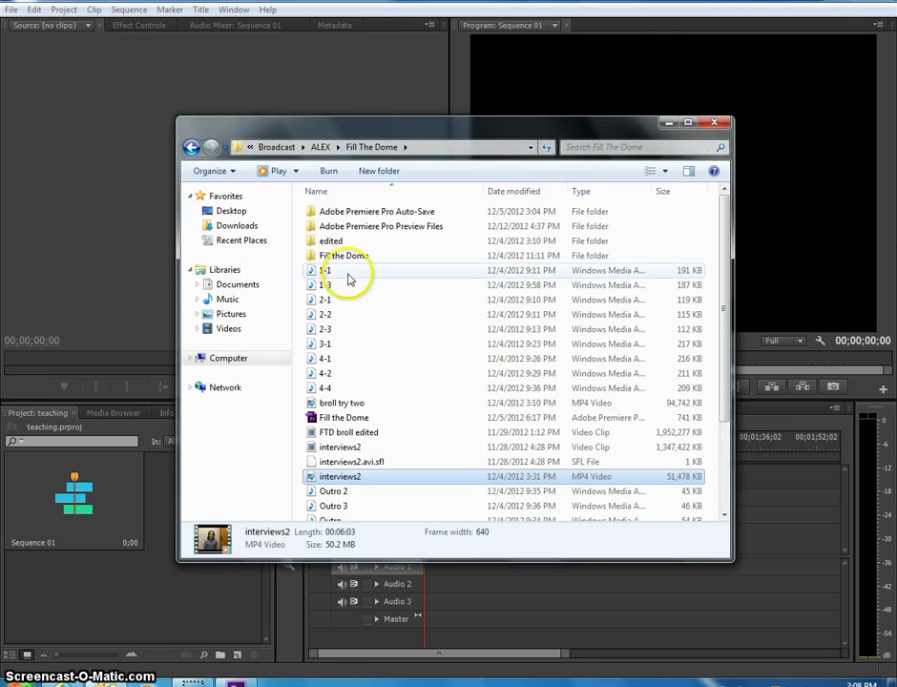
{"action": "left_click_drag", "start_coordinate": [435, 132], "coordinate": [478, 71]}
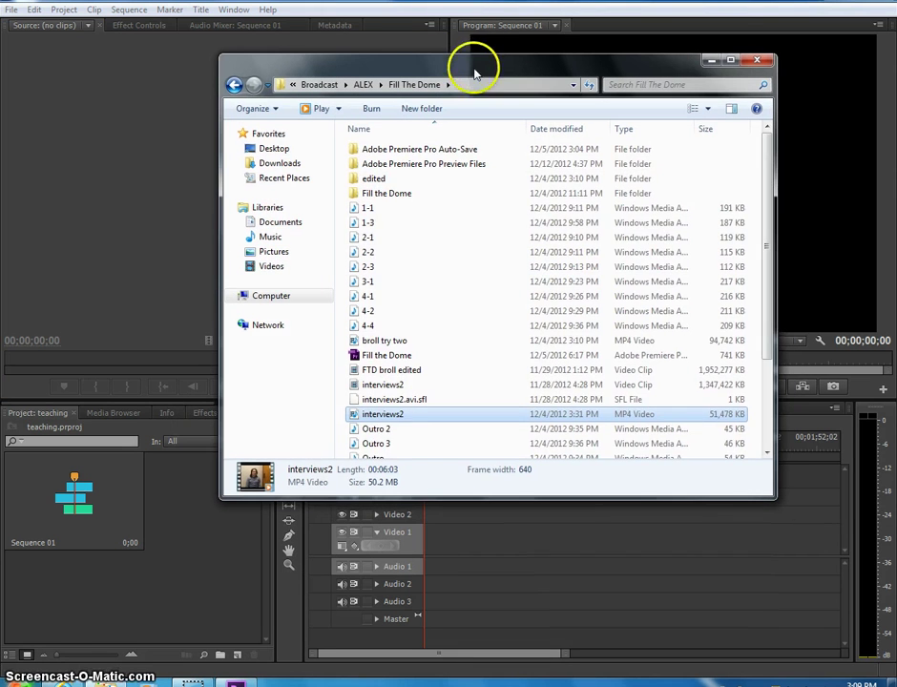
{"action": "left_click_drag", "start_coordinate": [762, 229], "coordinate": [772, 316]}
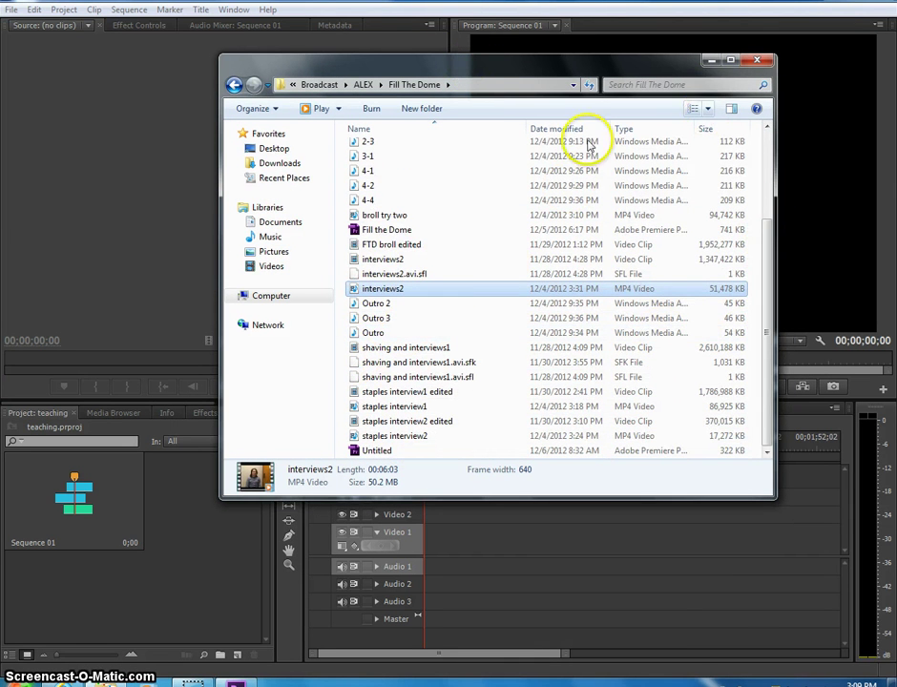
{"action": "left_click_drag", "start_coordinate": [382, 290], "coordinate": [161, 573]}
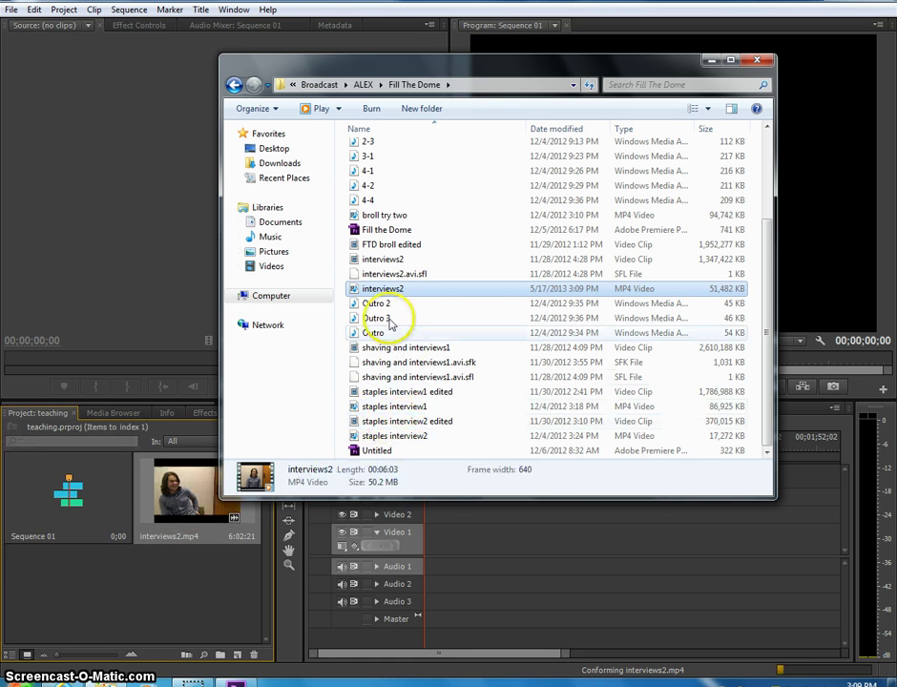
Step: Import the broll try two MP4 video from the same folder into the project
{"action": "scroll", "coordinate": [440, 310], "scroll_direction": "up", "scroll_amount": 1}
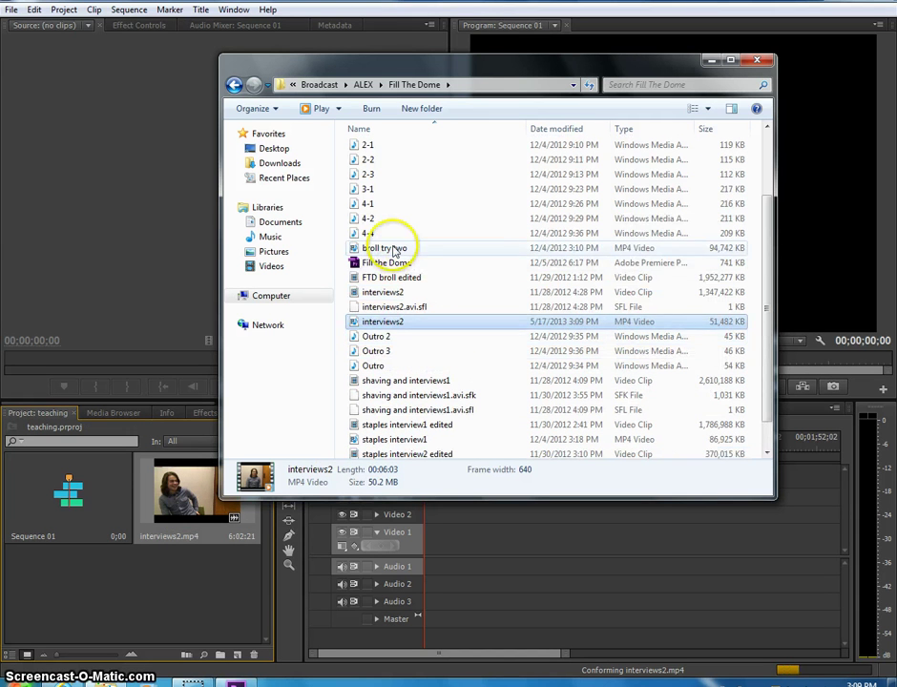
{"action": "left_click", "coordinate": [394, 250]}
{"action": "left_click_drag", "start_coordinate": [394, 250], "coordinate": [105, 592]}
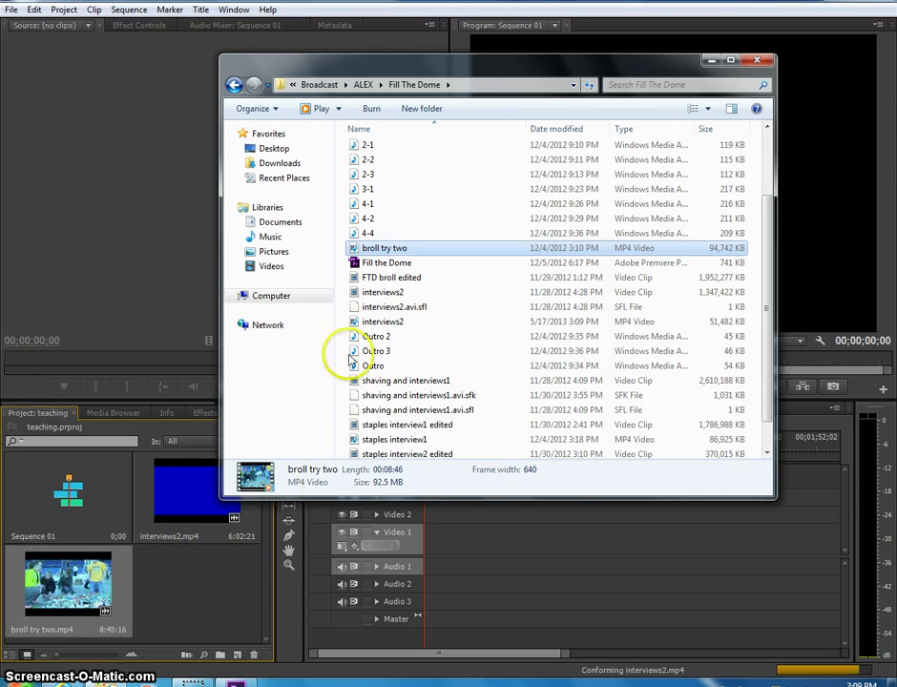
Step: Switch back to Premiere Pro and place interviews2.mp4 at the start of Video 1, keeping the existing sequence settings
{"action": "left_click", "coordinate": [237, 684]}
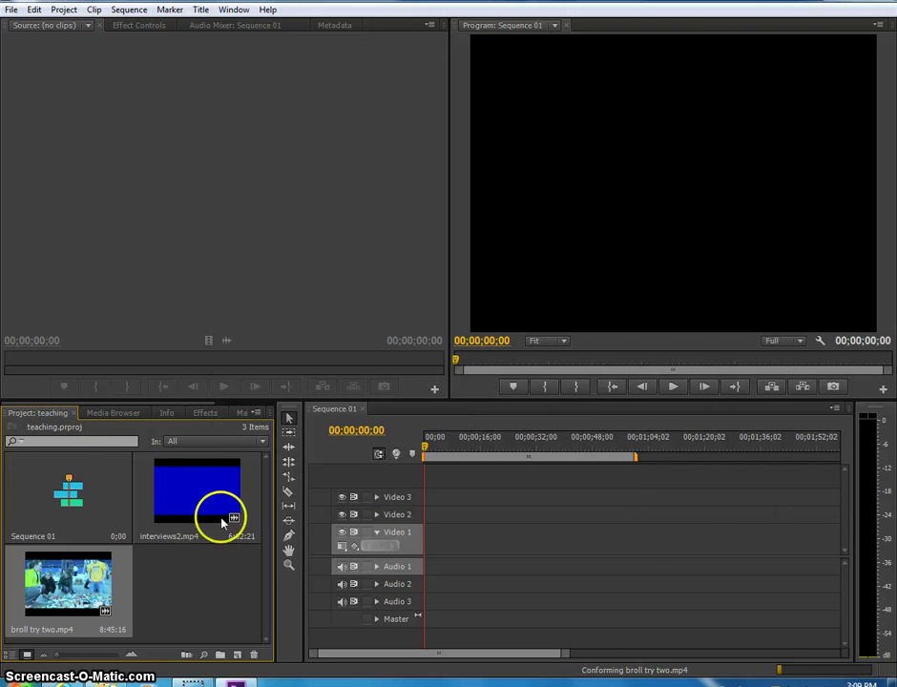
{"action": "left_click_drag", "start_coordinate": [188, 489], "coordinate": [425, 532]}
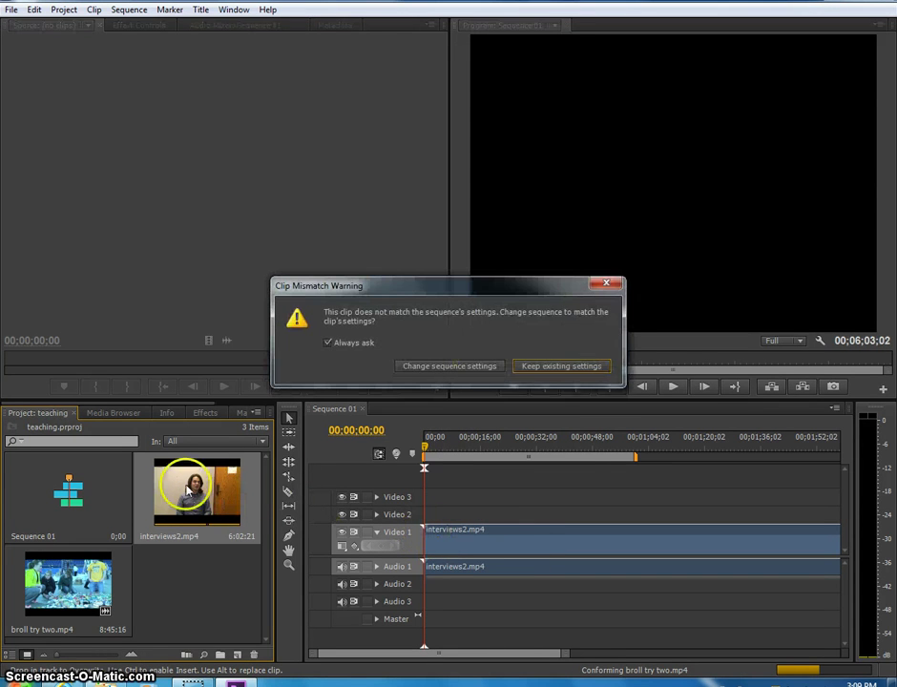
{"action": "left_click", "coordinate": [563, 367]}
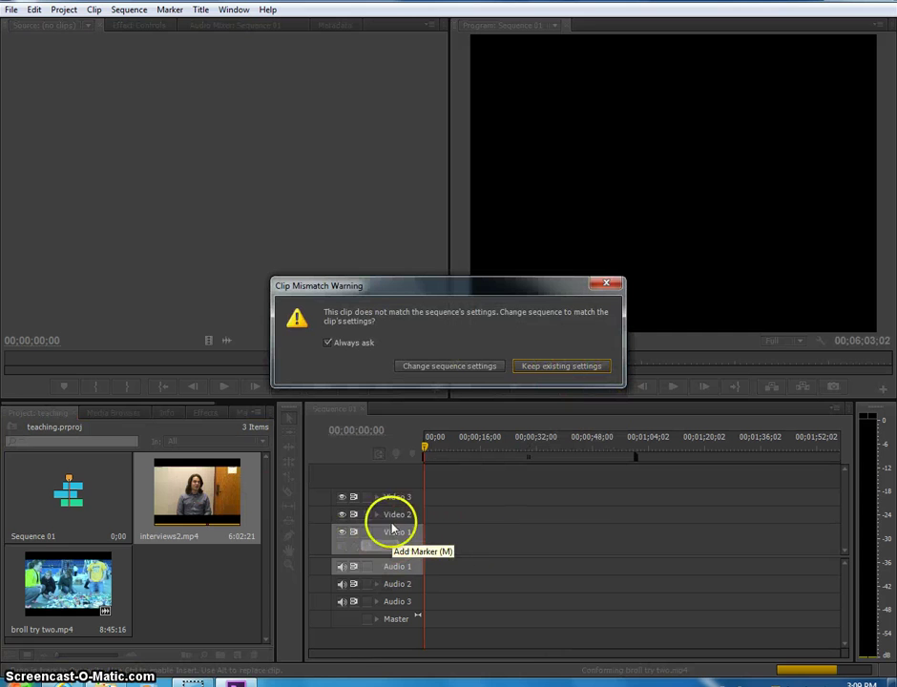
{"action": "left_click", "coordinate": [539, 370]}
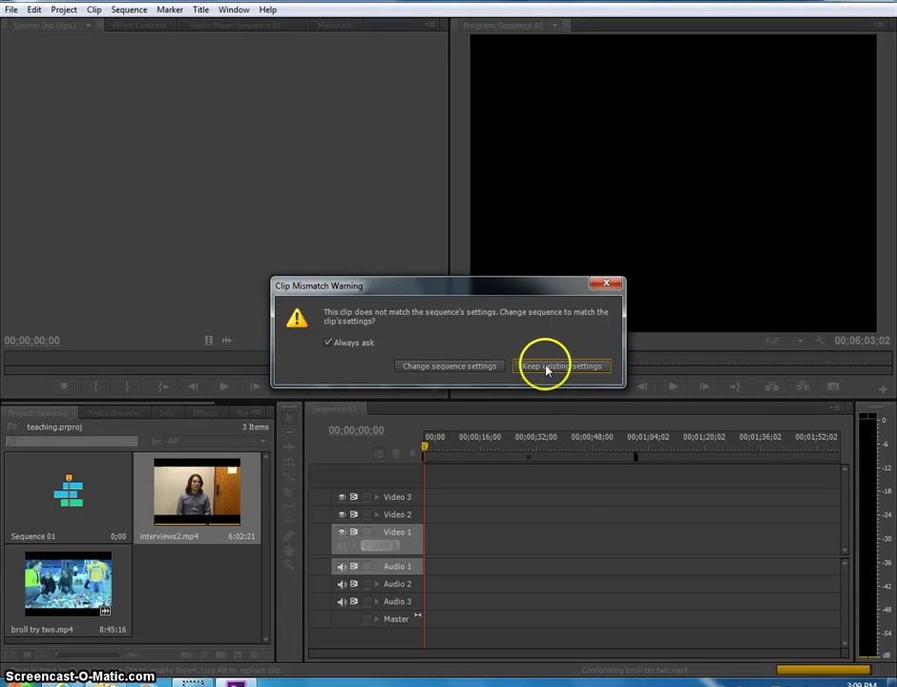
{"action": "left_click", "coordinate": [551, 367]}
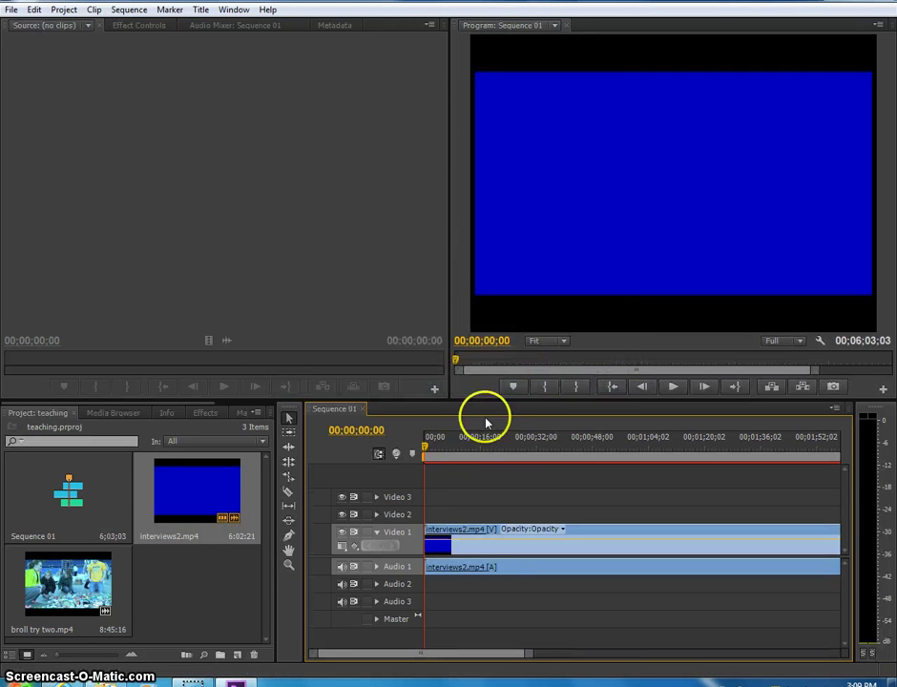
Step: Trim the start of the interviews2.mp4 clip on Video 1 to 00;00;29;29
{"action": "left_click", "coordinate": [513, 446]}
{"action": "mouse_move", "coordinate": [514, 450]}
{"action": "left_mouse_down"}
{"action": "mouse_move", "coordinate": [645, 447]}
{"action": "mouse_move", "coordinate": [528, 445]}
{"action": "left_mouse_up"}
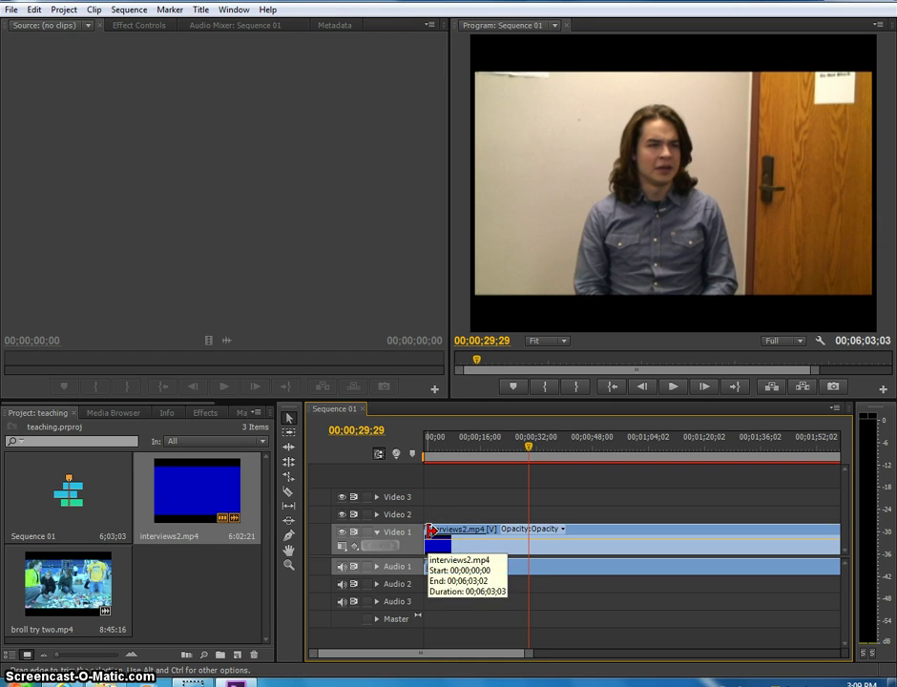
{"action": "left_click_drag", "start_coordinate": [431, 531], "coordinate": [530, 535]}
Step: Split the interviews2.mp4 clip at 00;01;04;24 with the Razor tool
{"action": "left_click_drag", "start_coordinate": [531, 449], "coordinate": [651, 451]}
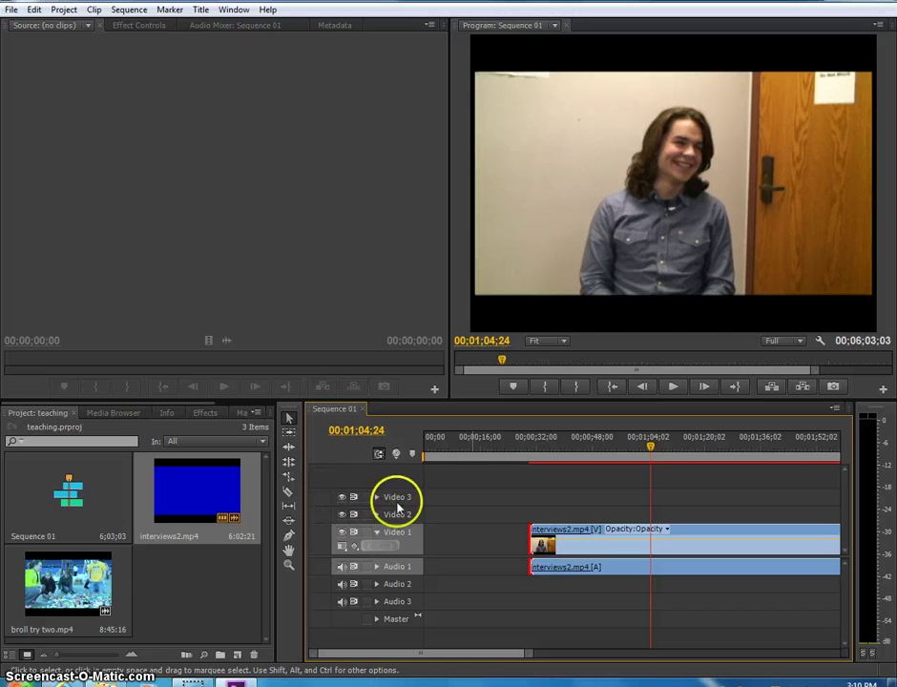
{"action": "left_click", "coordinate": [288, 494]}
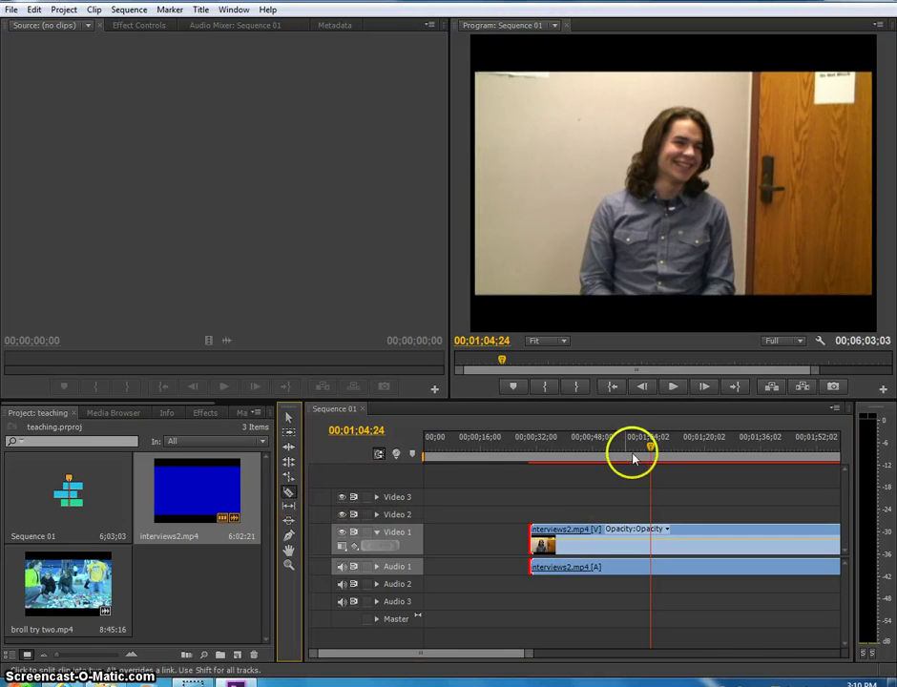
{"action": "left_click", "coordinate": [652, 541]}
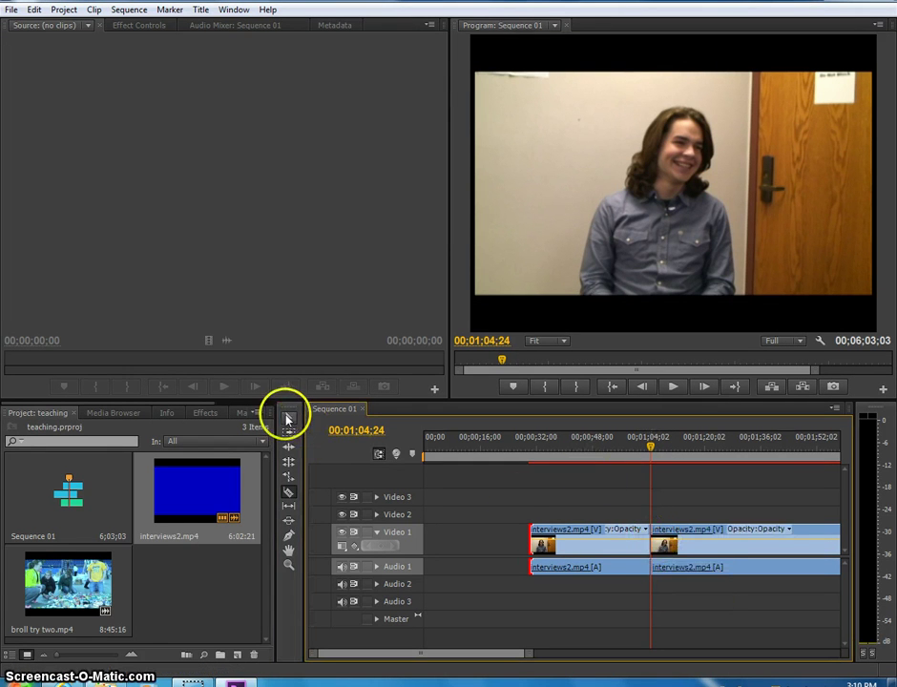
Step: Move the first interview segment to start at about 00;00;16;00 and move the second segment directly against its end
{"action": "left_click", "coordinate": [287, 417]}
{"action": "left_click_drag", "start_coordinate": [595, 543], "coordinate": [552, 542]}
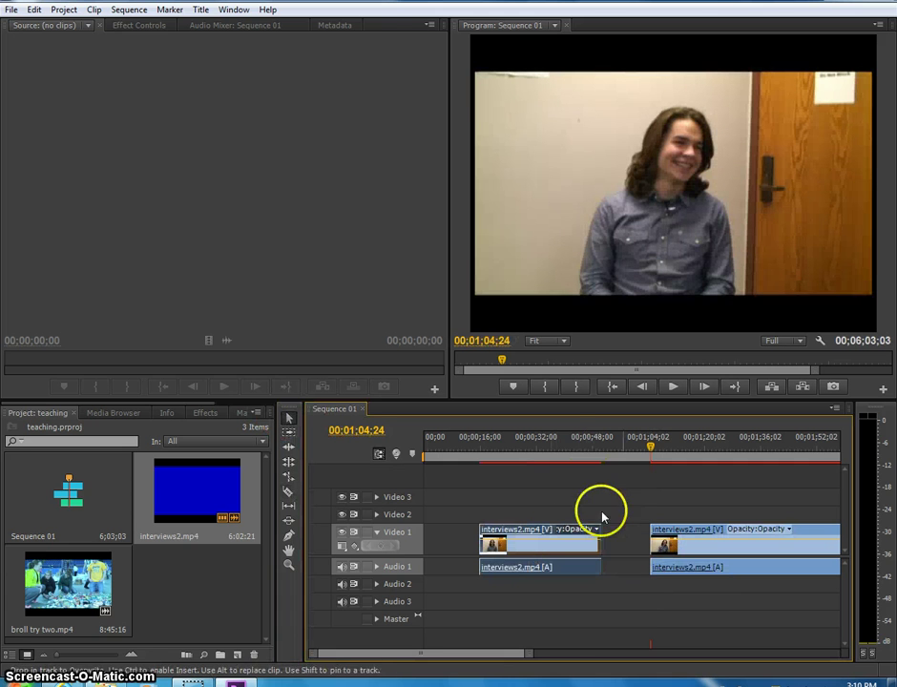
{"action": "left_click_drag", "start_coordinate": [578, 454], "coordinate": [717, 459]}
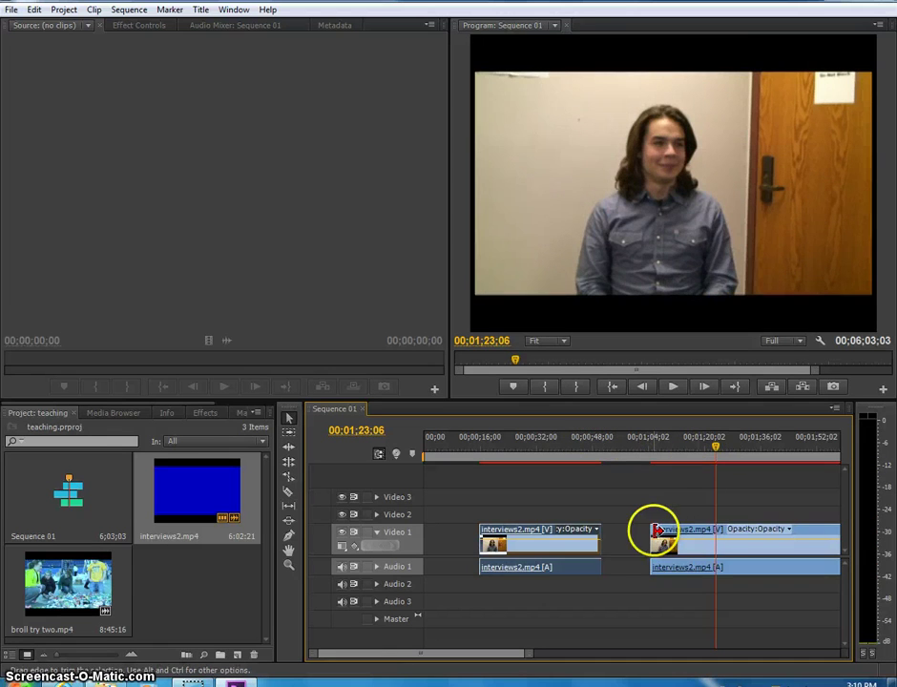
{"action": "left_click_drag", "start_coordinate": [657, 531], "coordinate": [604, 511]}
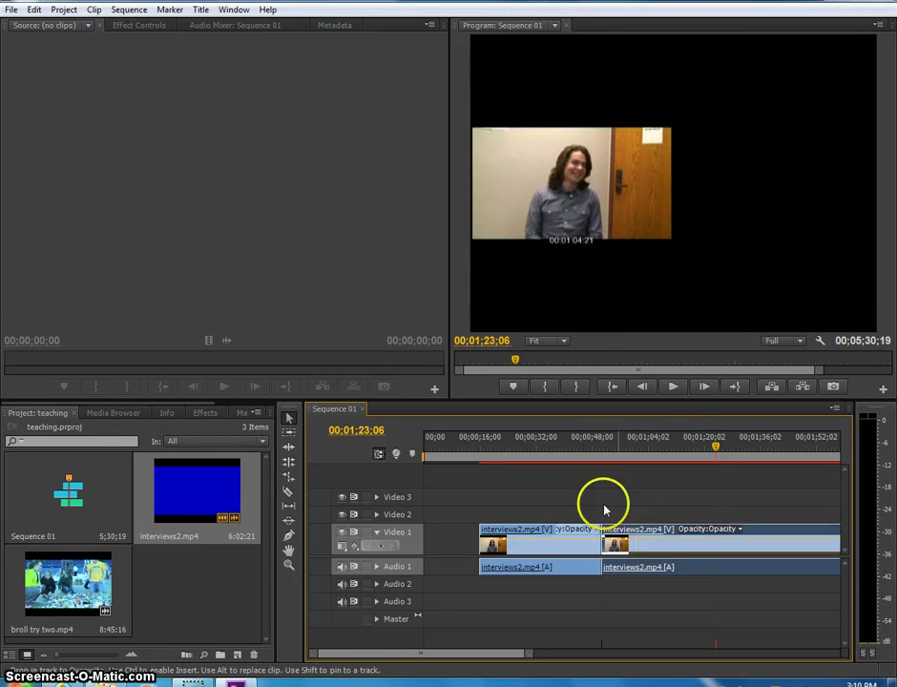
Step: Play the sequence across the cut between the two interview segments
{"action": "left_click", "coordinate": [592, 448]}
{"action": "left_click", "coordinate": [673, 386]}
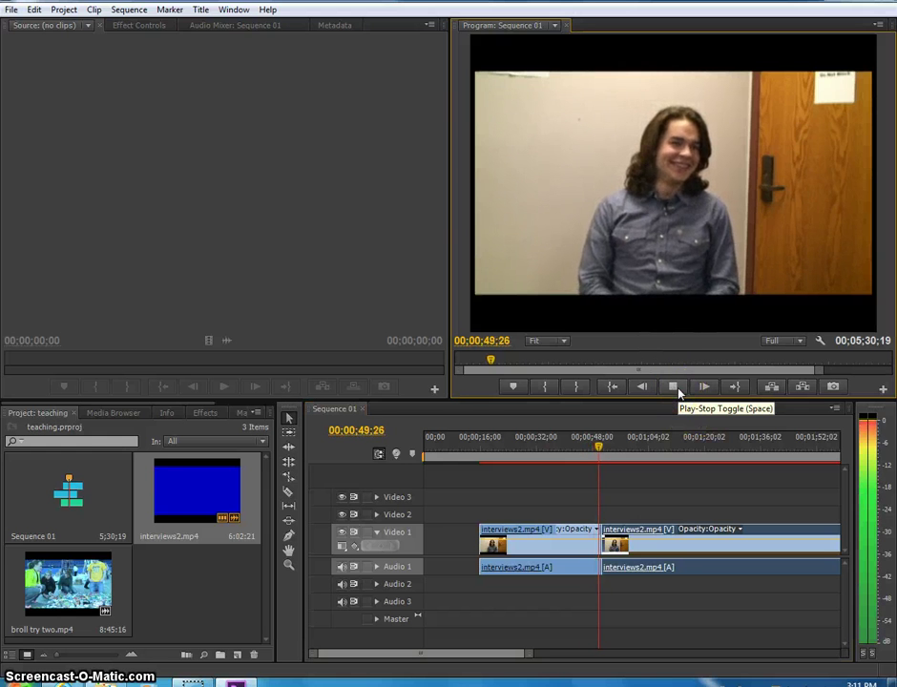
{"action": "left_click", "coordinate": [665, 389]}
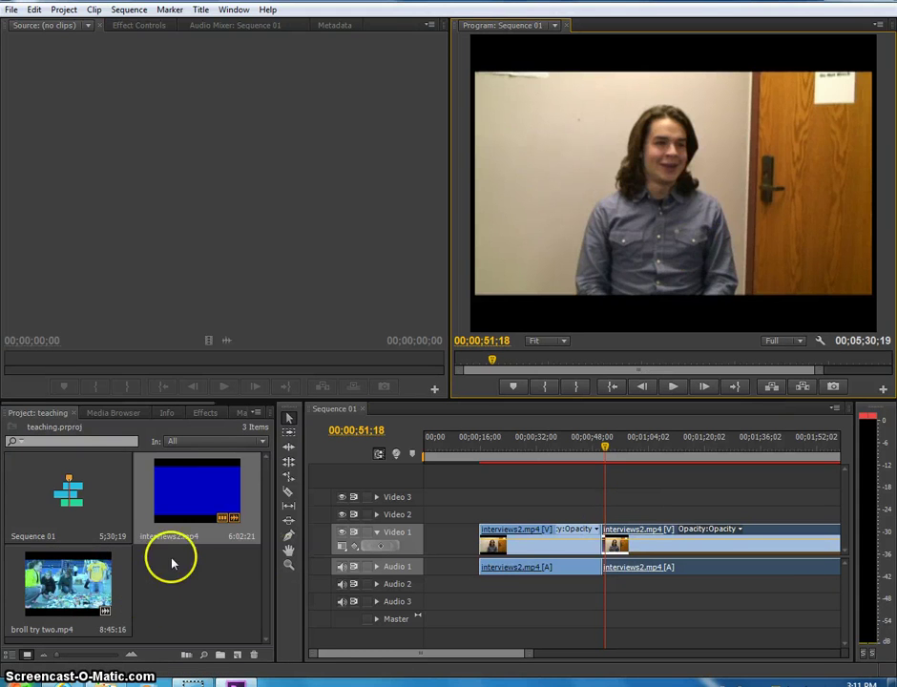
Step: Add broll try two.mp4 to Video 2 and Audio 2, overlapping the interview segments
{"action": "left_click_drag", "start_coordinate": [57, 577], "coordinate": [567, 507]}
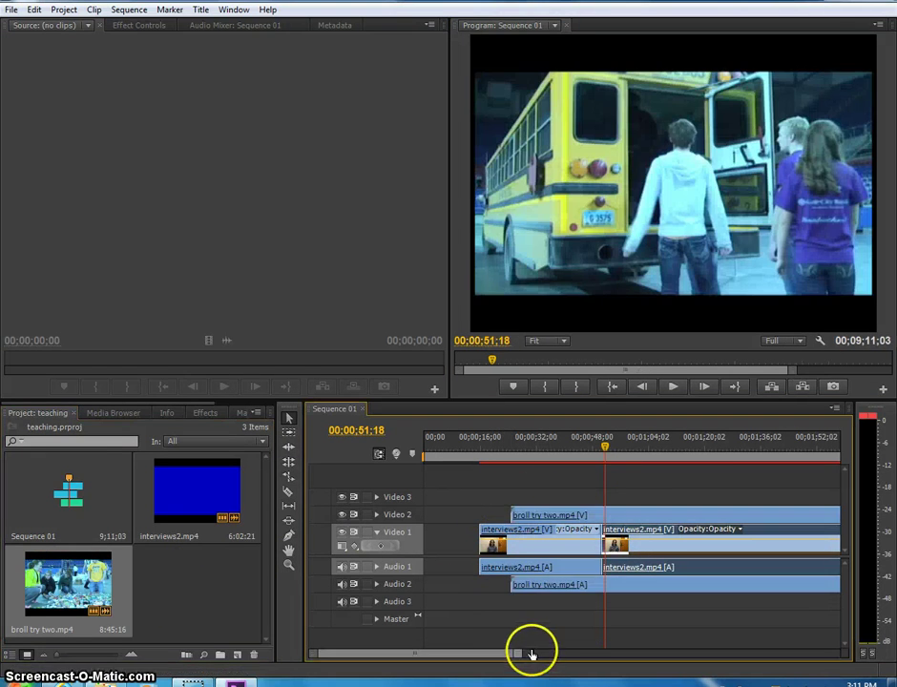
{"action": "left_click_drag", "start_coordinate": [546, 649], "coordinate": [751, 626]}
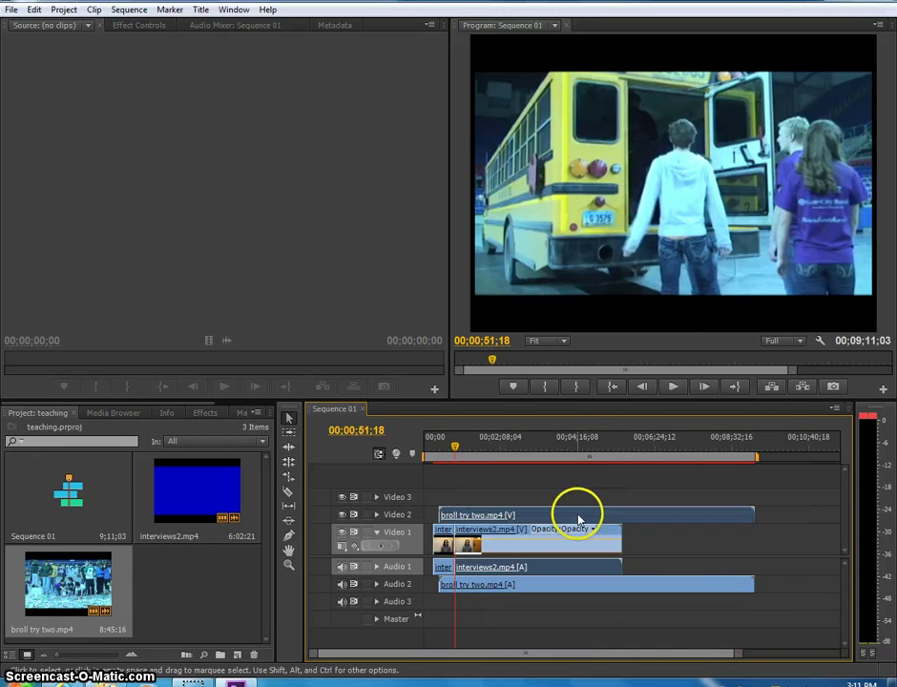
{"action": "right_click", "coordinate": [575, 515]}
{"action": "left_click", "coordinate": [647, 520]}
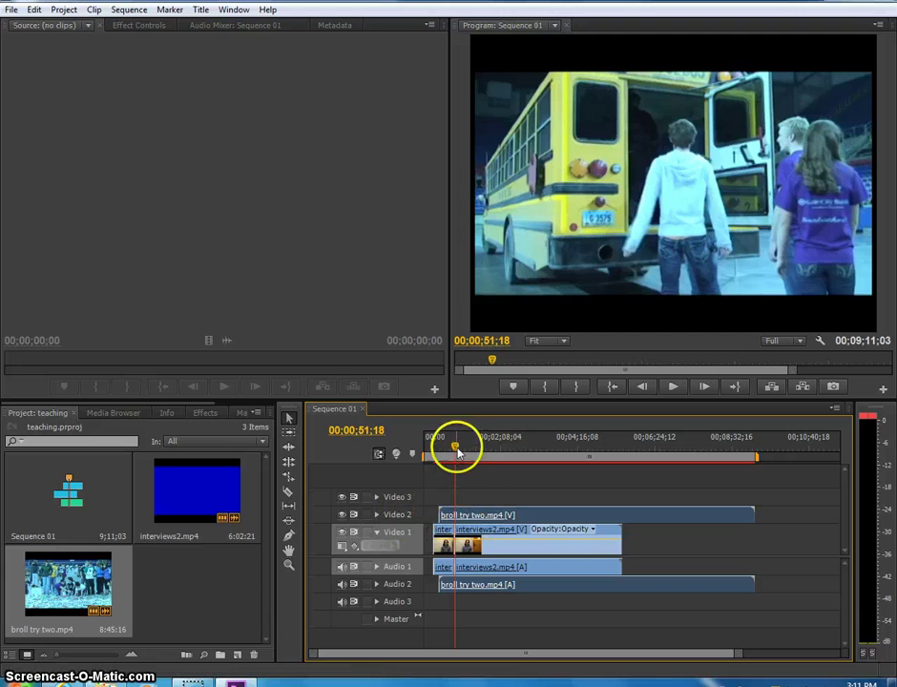
Step: Move the broll try two.mp4 clip so it starts at 00;00;38;14 on Video 2
{"action": "left_click_drag", "start_coordinate": [452, 451], "coordinate": [436, 443]}
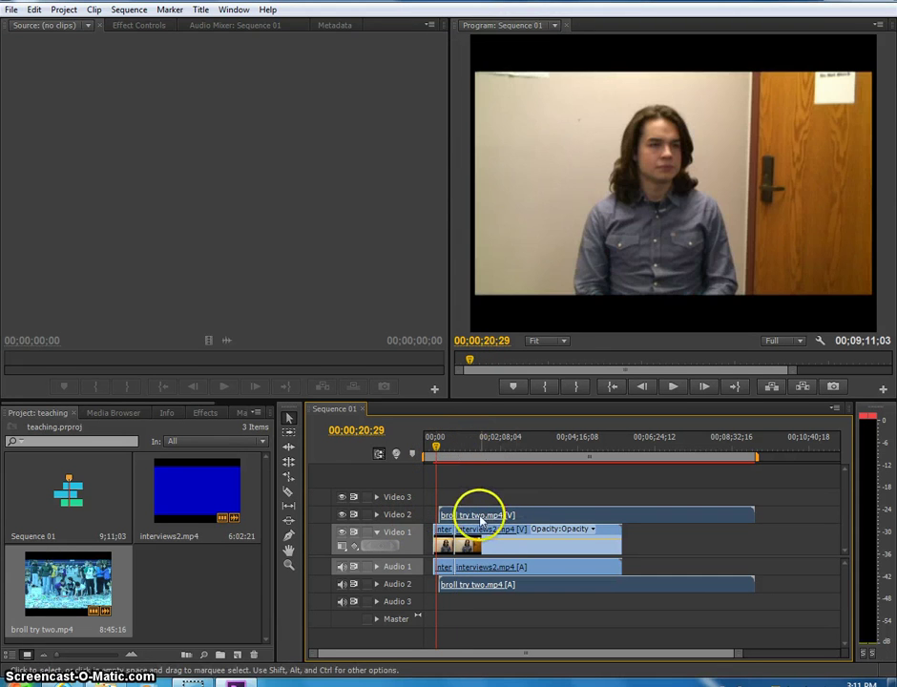
{"action": "left_click_drag", "start_coordinate": [482, 513], "coordinate": [494, 513]}
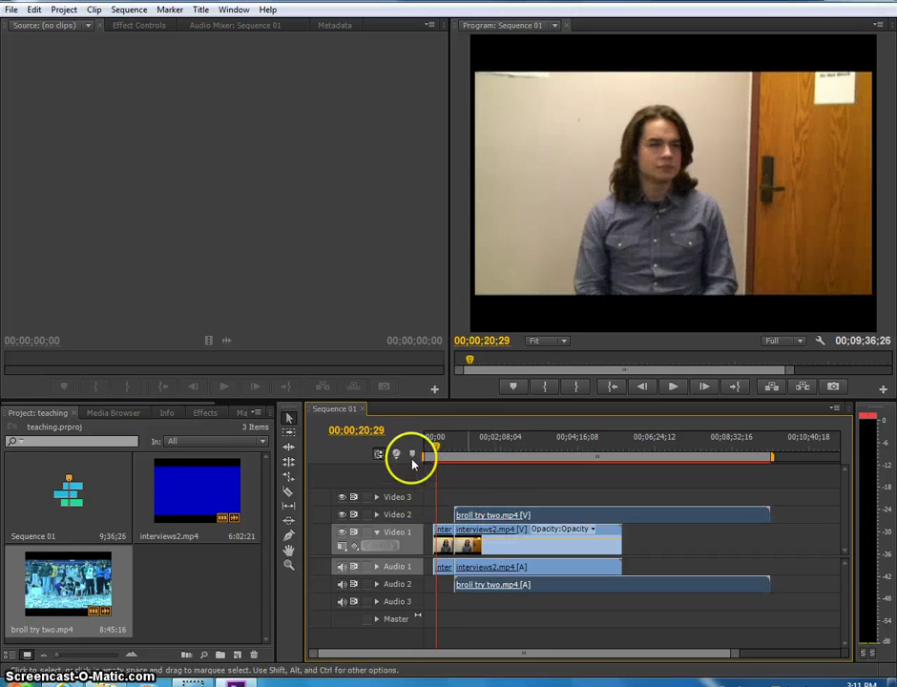
{"action": "left_click_drag", "start_coordinate": [437, 448], "coordinate": [446, 446]}
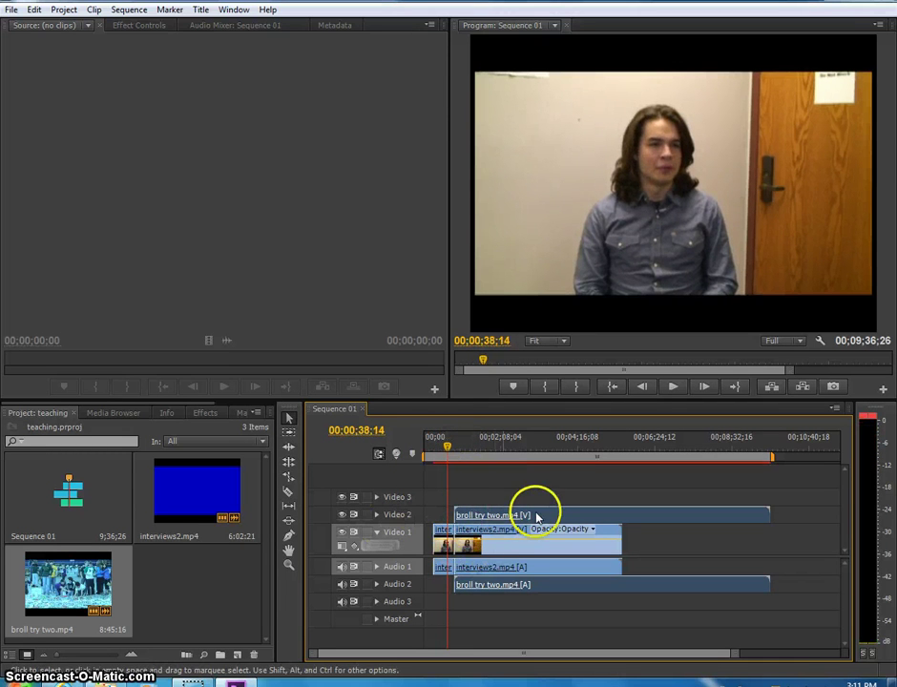
{"action": "left_click_drag", "start_coordinate": [546, 516], "coordinate": [537, 516]}
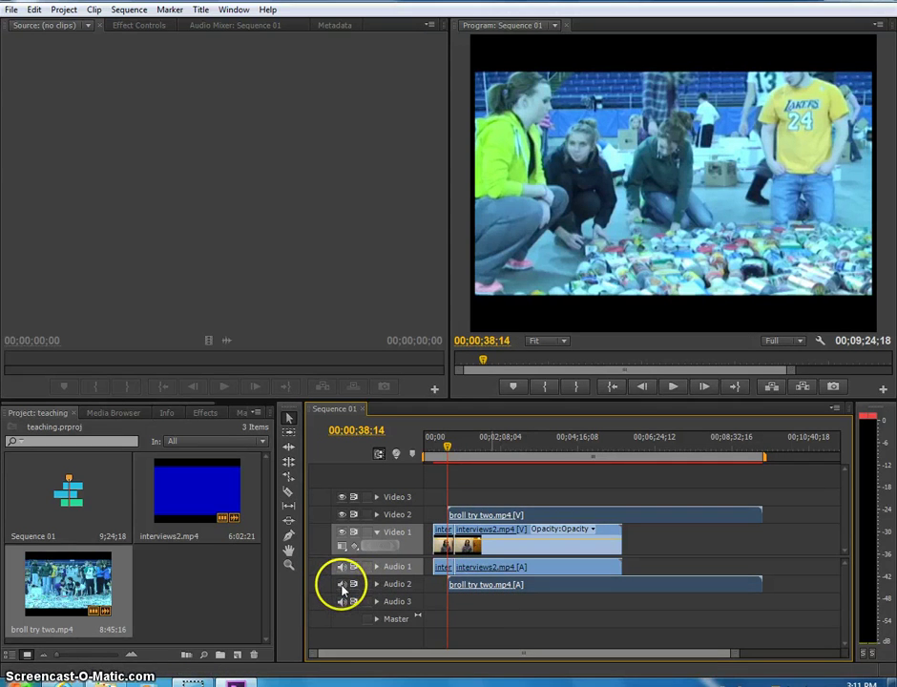
Step: Toggle the output of the Video 2 track off and on, and mute the Audio 2 track
{"action": "left_click", "coordinate": [344, 516]}
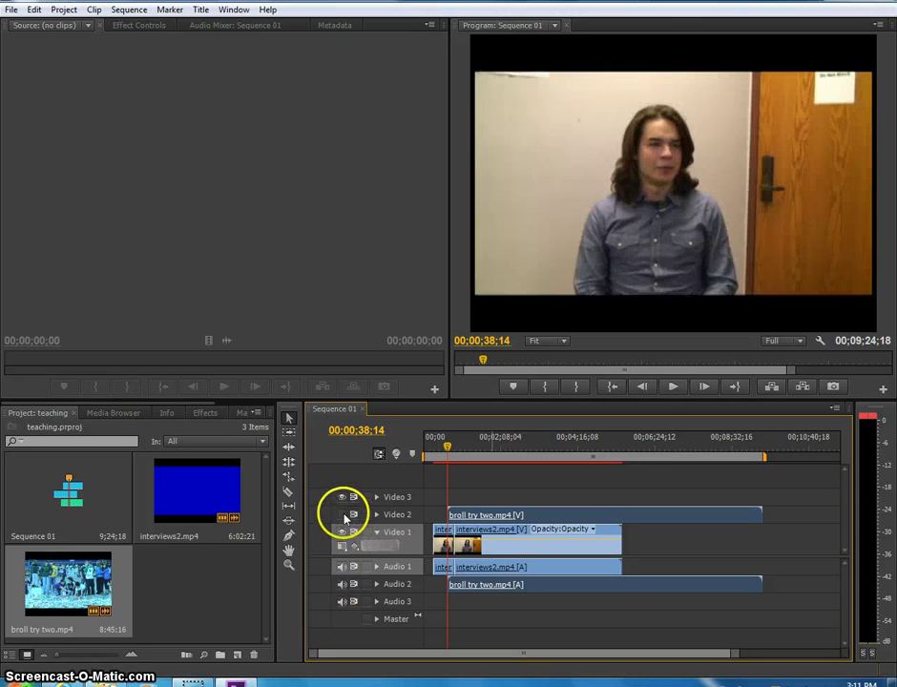
{"action": "left_click", "coordinate": [344, 517]}
{"action": "left_click", "coordinate": [342, 585]}
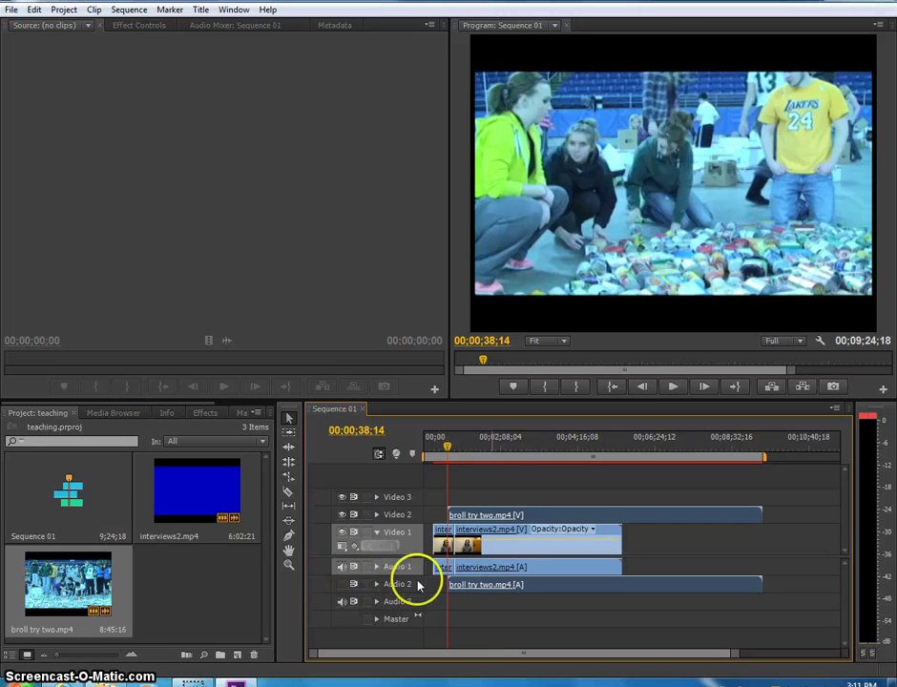
Step: Play the sequence from just before the b-roll clip to check the interview audio under the b-roll picture
{"action": "left_click", "coordinate": [442, 450]}
{"action": "left_click", "coordinate": [669, 386]}
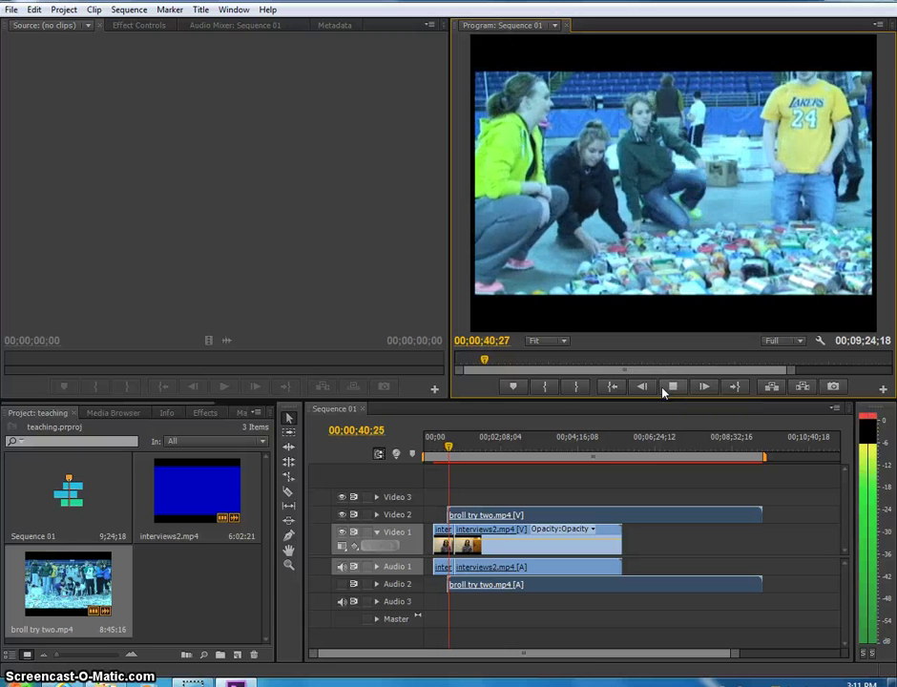
{"action": "left_click", "coordinate": [665, 390]}
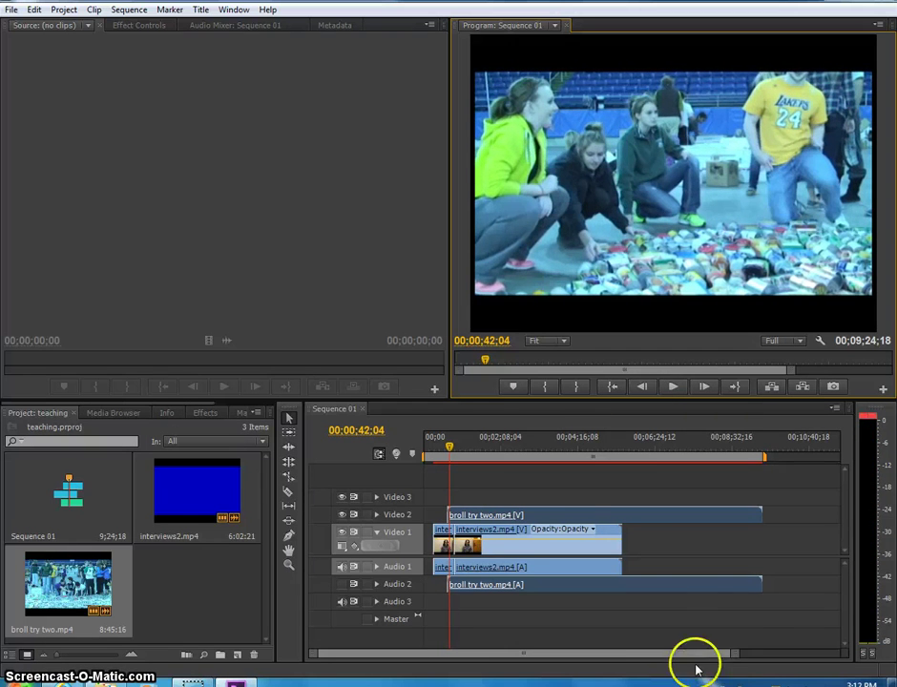
Step: Split the broll try two.mp4 clip at 00;00;55;26 with the Razor tool and delete the portion after the cut
{"action": "left_click_drag", "start_coordinate": [730, 657], "coordinate": [595, 651]}
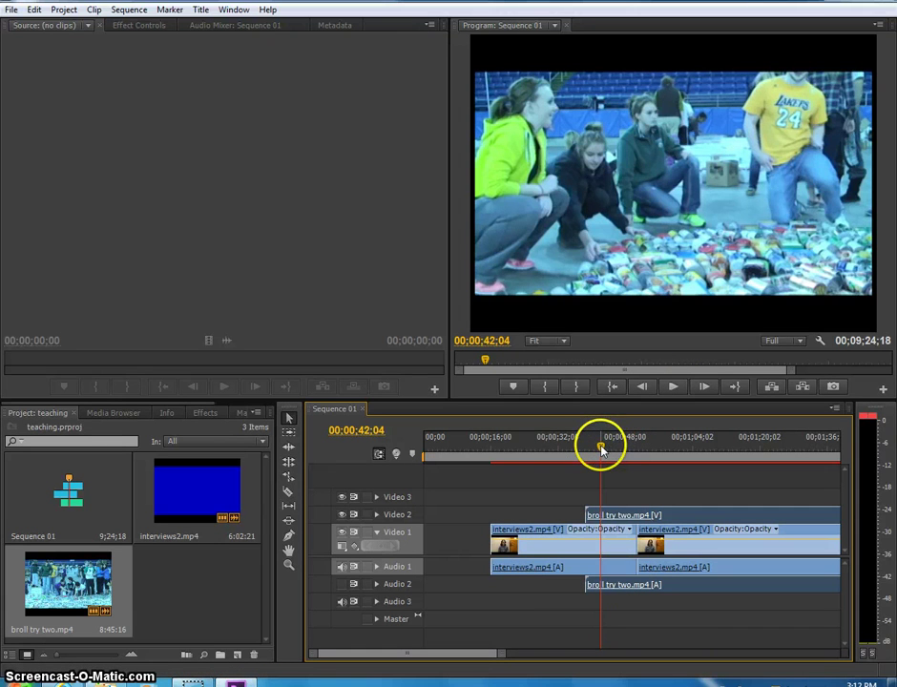
{"action": "left_click_drag", "start_coordinate": [603, 449], "coordinate": [661, 459]}
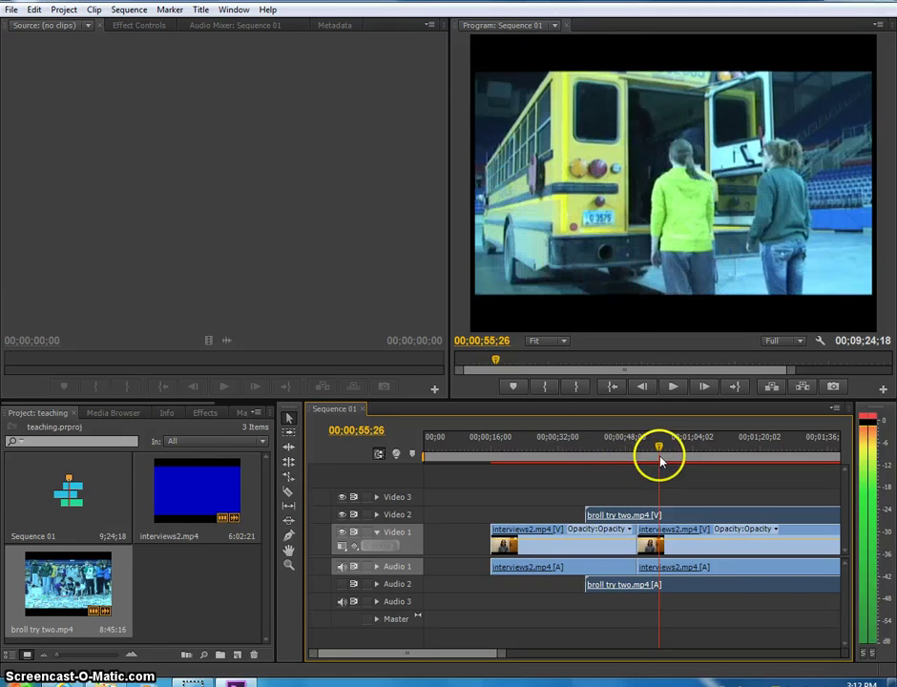
{"action": "left_click", "coordinate": [288, 491]}
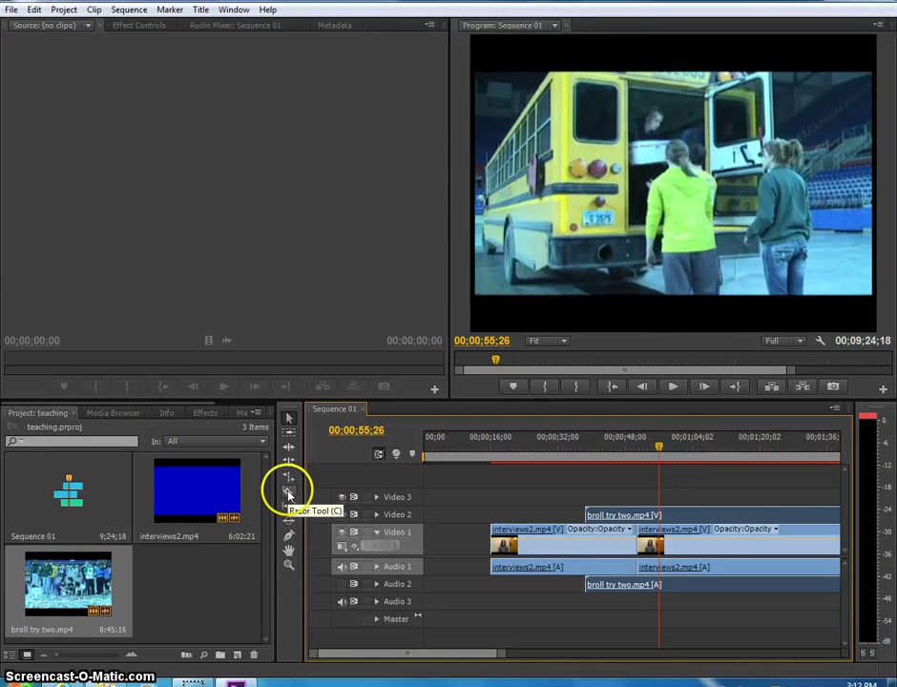
{"action": "left_click", "coordinate": [660, 516]}
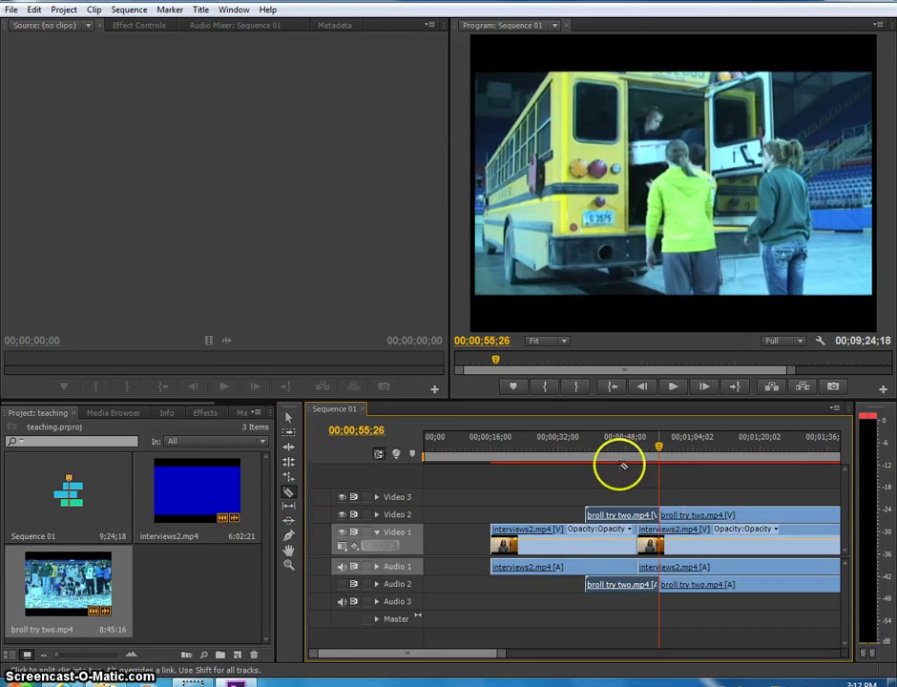
{"action": "left_click", "coordinate": [288, 417]}
{"action": "left_click", "coordinate": [672, 516]}
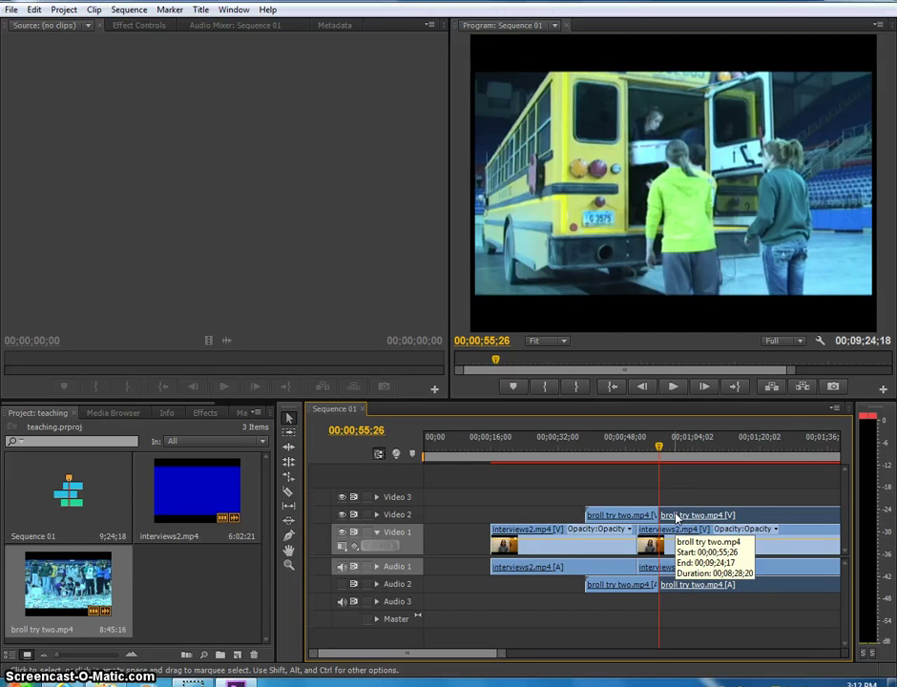
{"action": "key", "text": "Delete"}
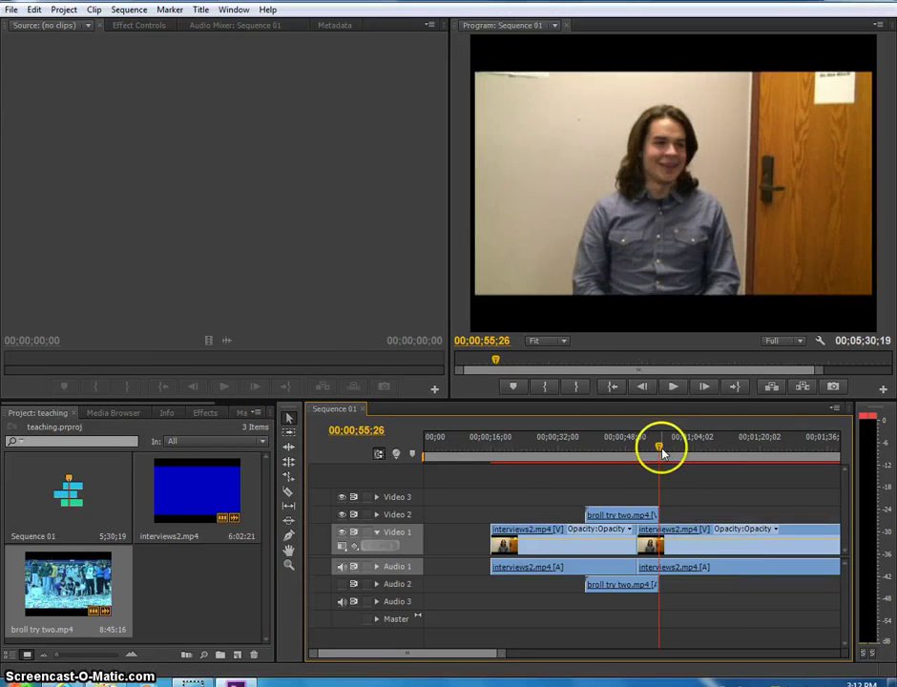
Step: Play the sequence across the end of the b-roll clip to check the cut back to the interview
{"action": "left_click_drag", "start_coordinate": [663, 452], "coordinate": [650, 447]}
{"action": "left_click", "coordinate": [672, 387]}
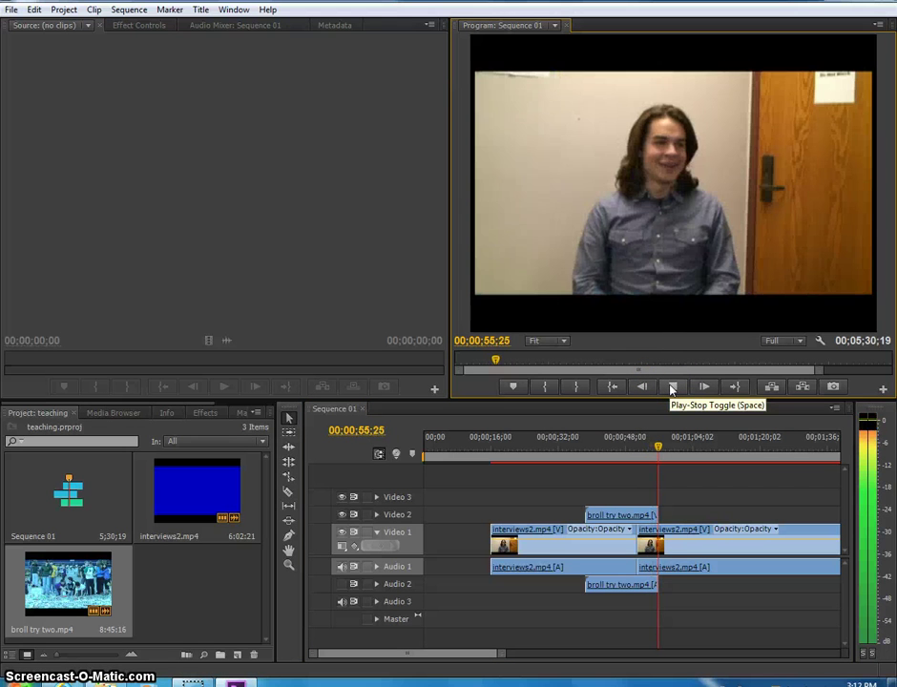
{"action": "left_click", "coordinate": [672, 386]}
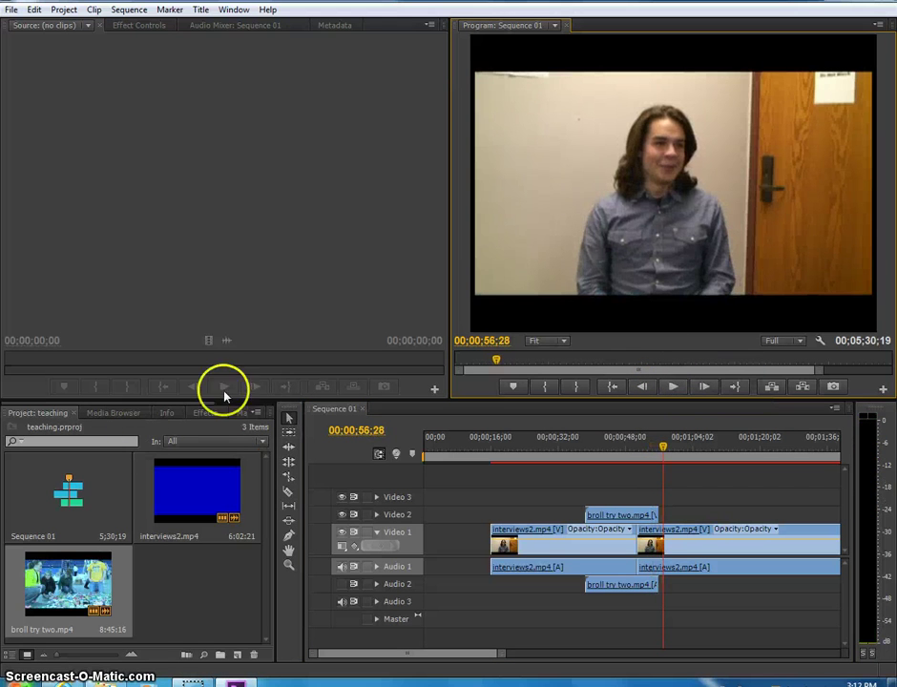
{"action": "key", "text": "backslash"}
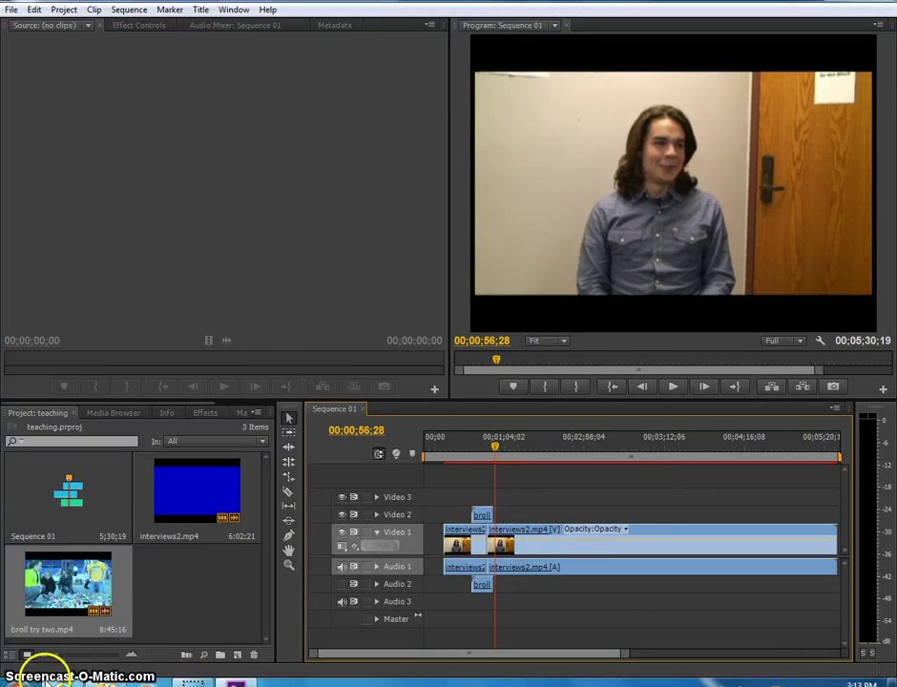
Step: Search the Windows programs for "soun" and open Sound Recorder
{"action": "left_click", "coordinate": [13, 677]}
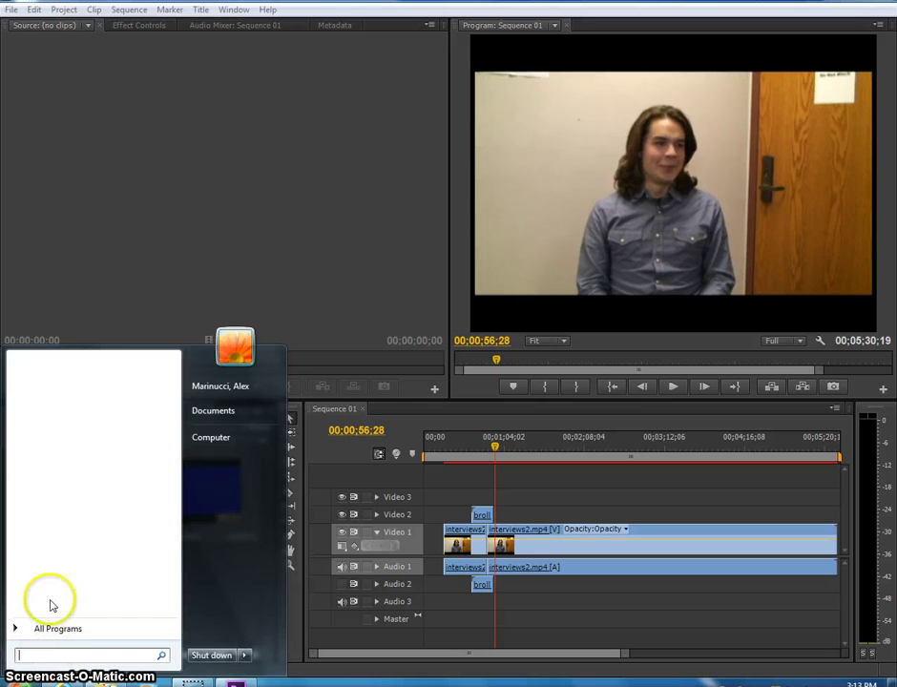
{"action": "type", "text": "soun"}
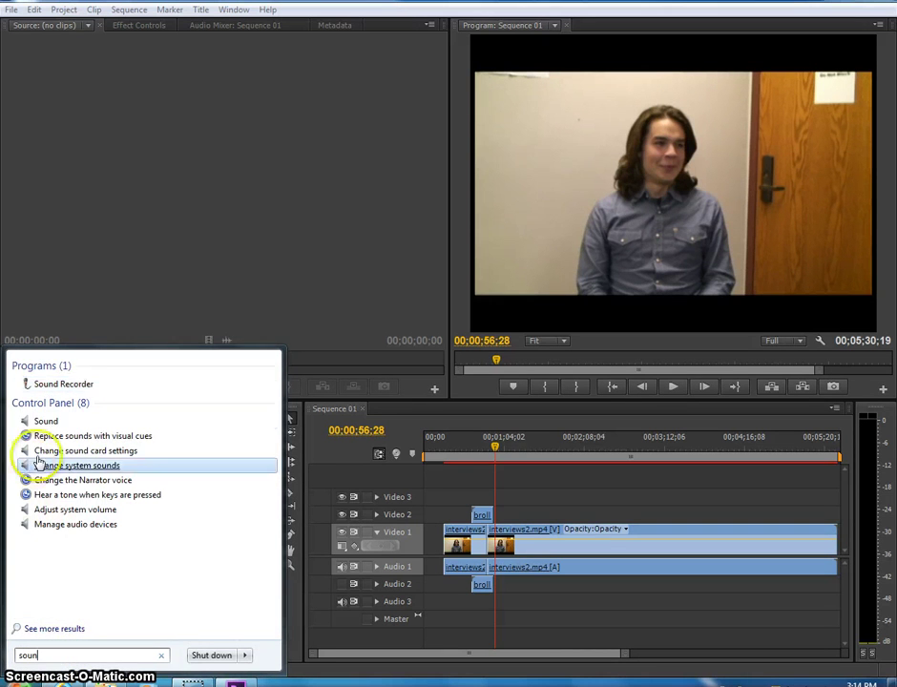
{"action": "left_click", "coordinate": [69, 382]}
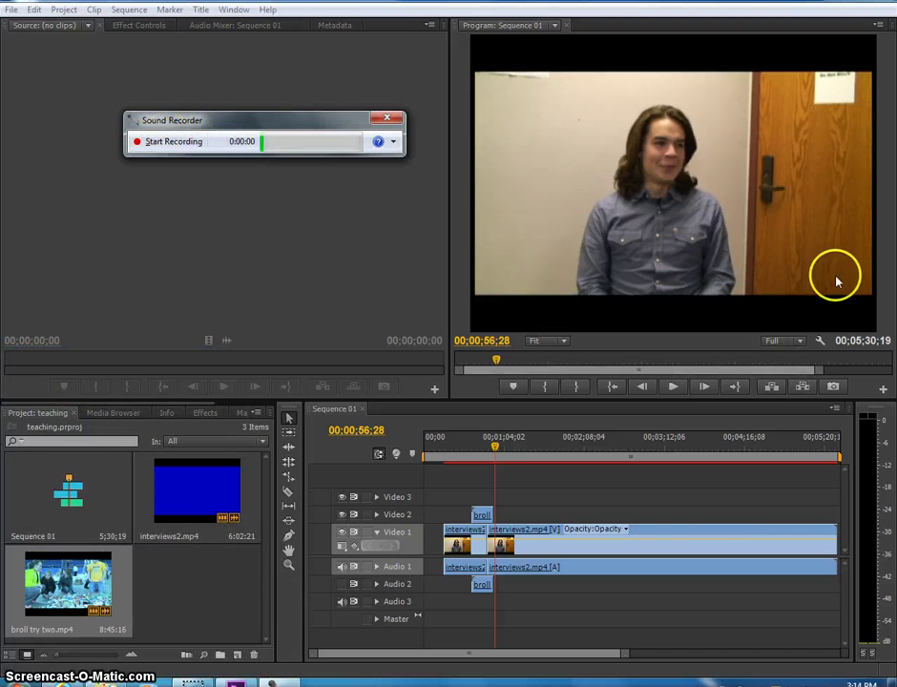
Step: Open the level settings of the default recording microphone by way of the Windows Volume Mixer's system sounds
{"action": "left_click", "coordinate": [862, 680]}
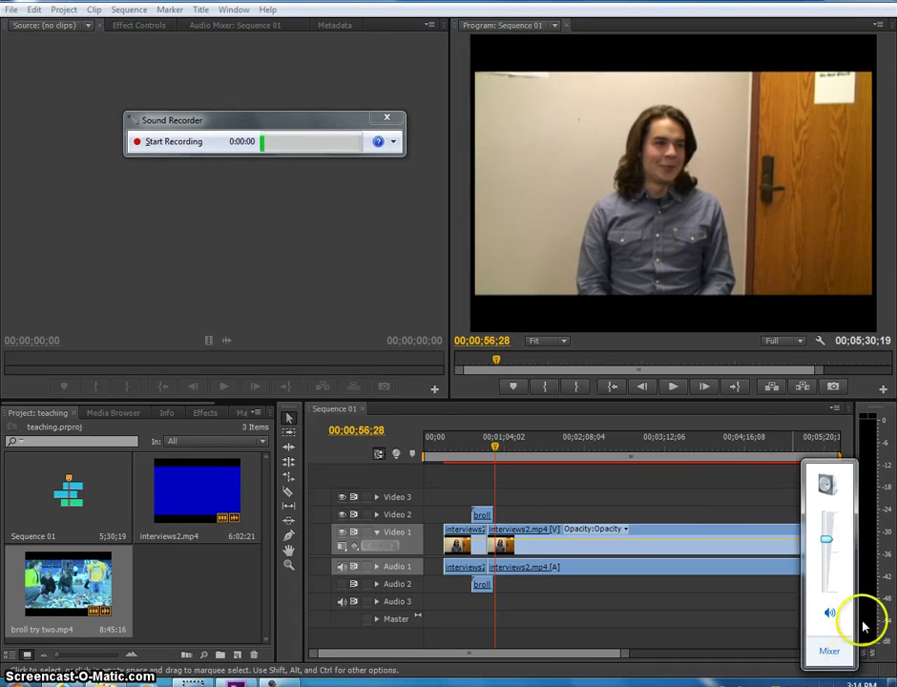
{"action": "left_click", "coordinate": [828, 668]}
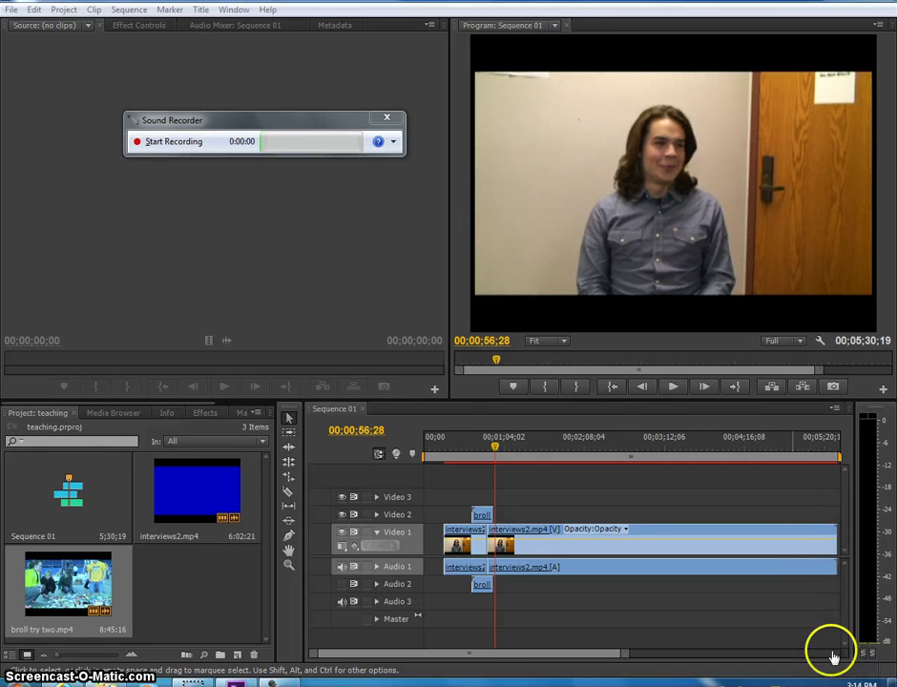
{"action": "left_click", "coordinate": [680, 484]}
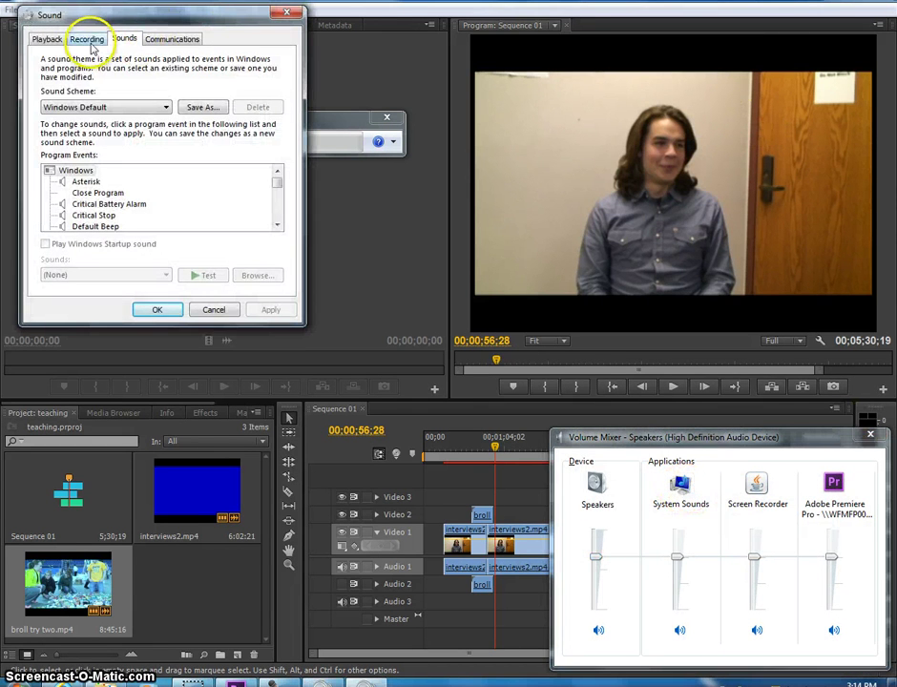
{"action": "left_click", "coordinate": [88, 40]}
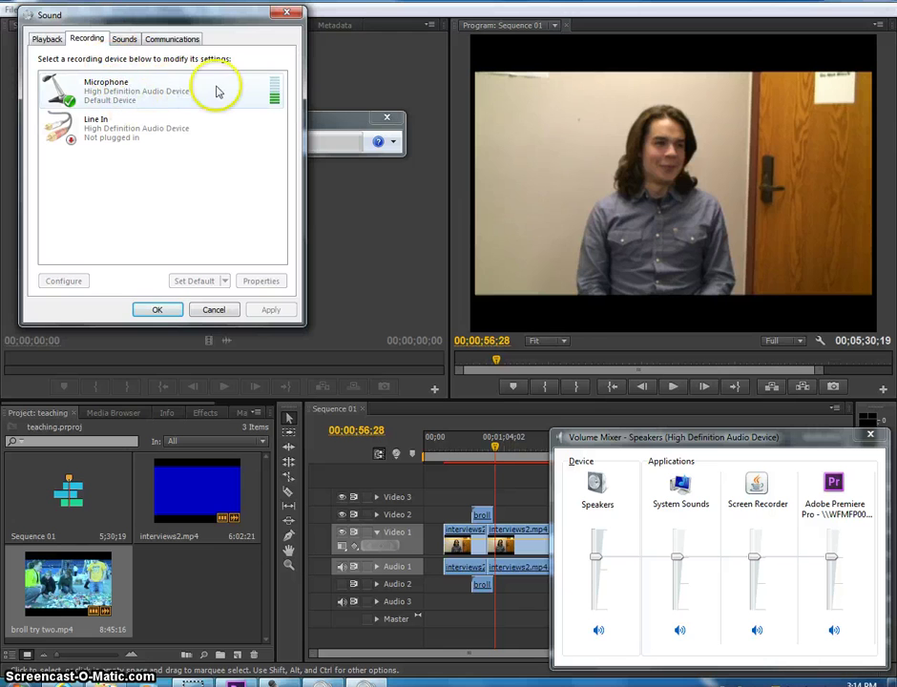
{"action": "double_click", "coordinate": [162, 93]}
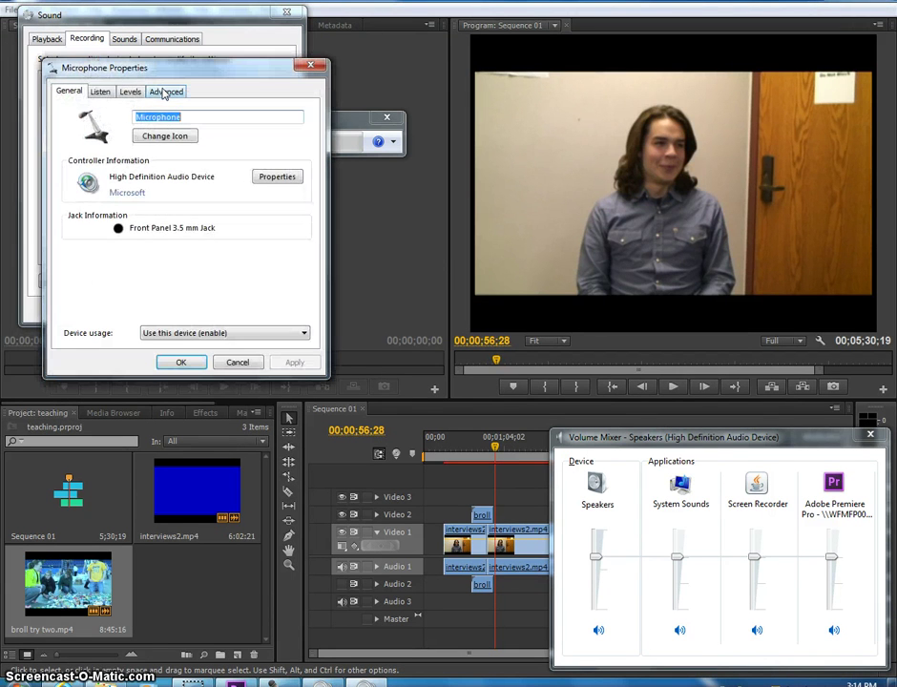
{"action": "left_click", "coordinate": [127, 95]}
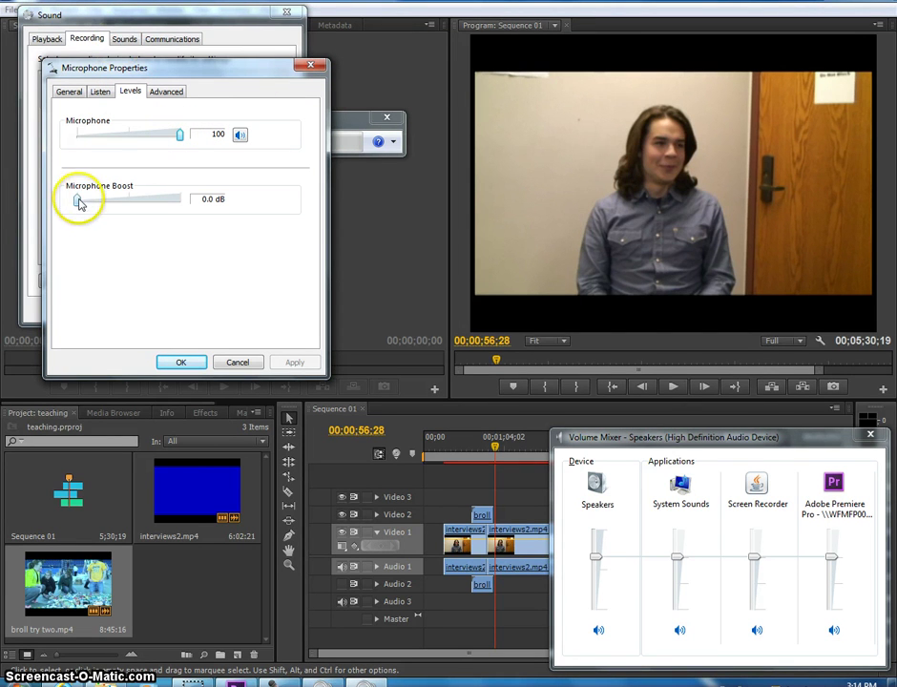
Step: Set Microphone Boost to 0.0 dB, accept the microphone and sound settings, and close the Volume Mixer
{"action": "mouse_move", "coordinate": [80, 206]}
{"action": "left_mouse_down"}
{"action": "mouse_move", "coordinate": [175, 207]}
{"action": "mouse_move", "coordinate": [79, 206]}
{"action": "left_mouse_up"}
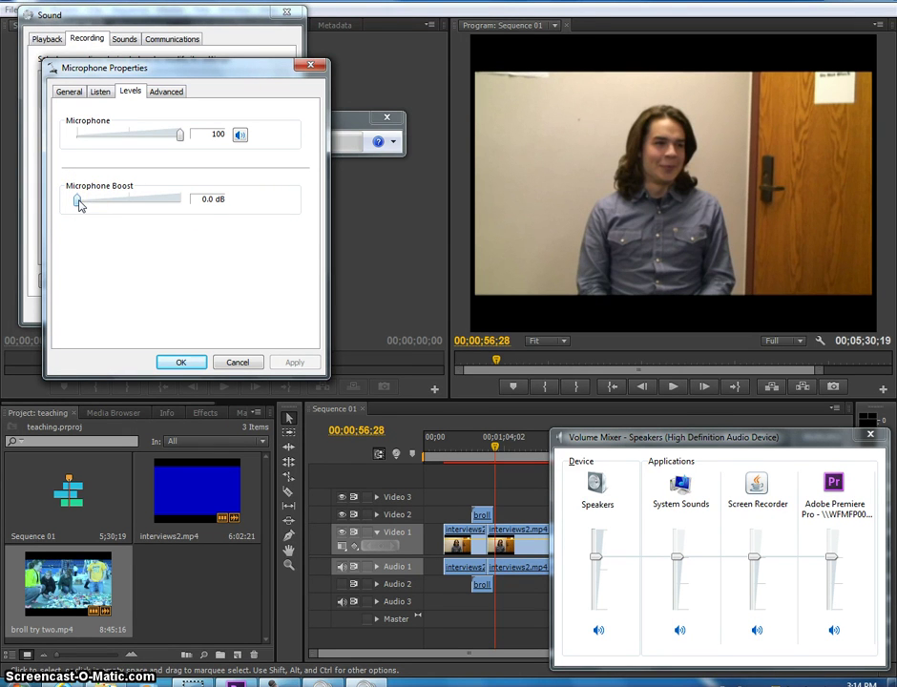
{"action": "left_click_drag", "start_coordinate": [80, 206], "coordinate": [60, 206]}
{"action": "left_click", "coordinate": [182, 364]}
{"action": "left_click", "coordinate": [158, 311]}
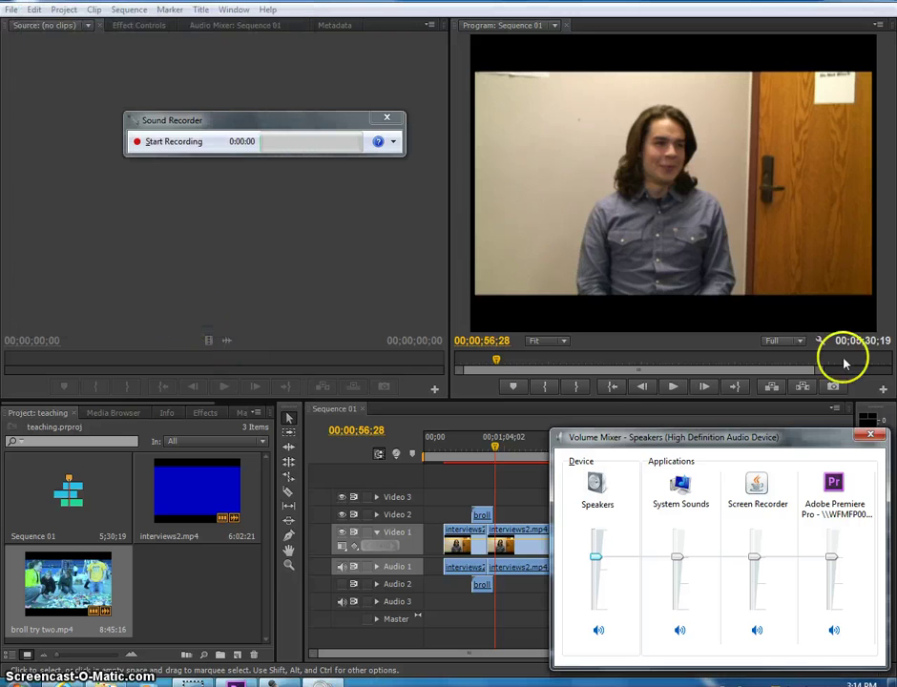
{"action": "left_click", "coordinate": [870, 435]}
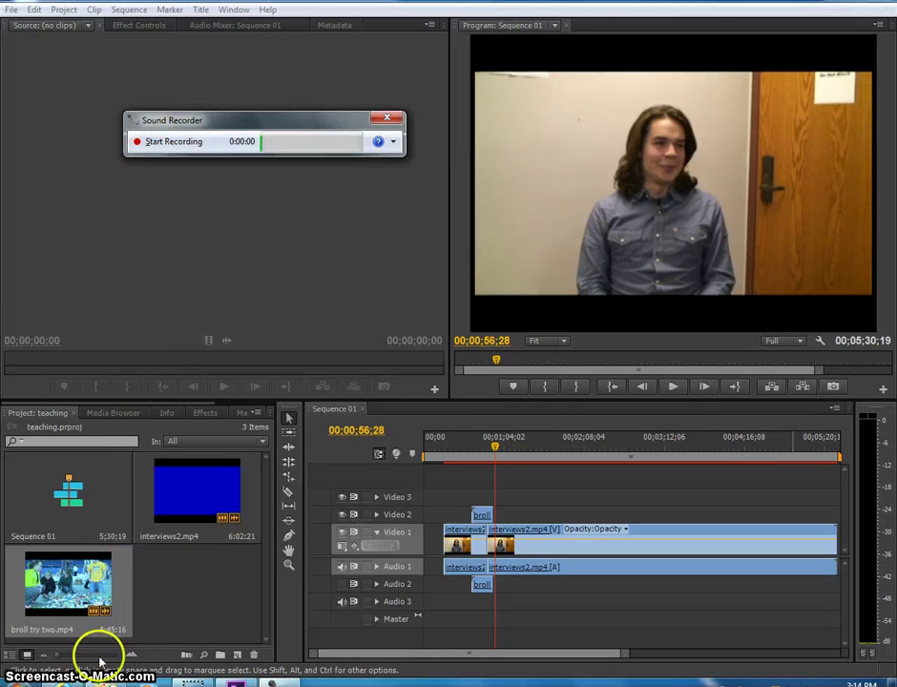
Step: Import the audio file 2-3 from the Fill The Dome folder and place it at the start of Audio 1, before the interview clips
{"action": "left_click", "coordinate": [120, 680]}
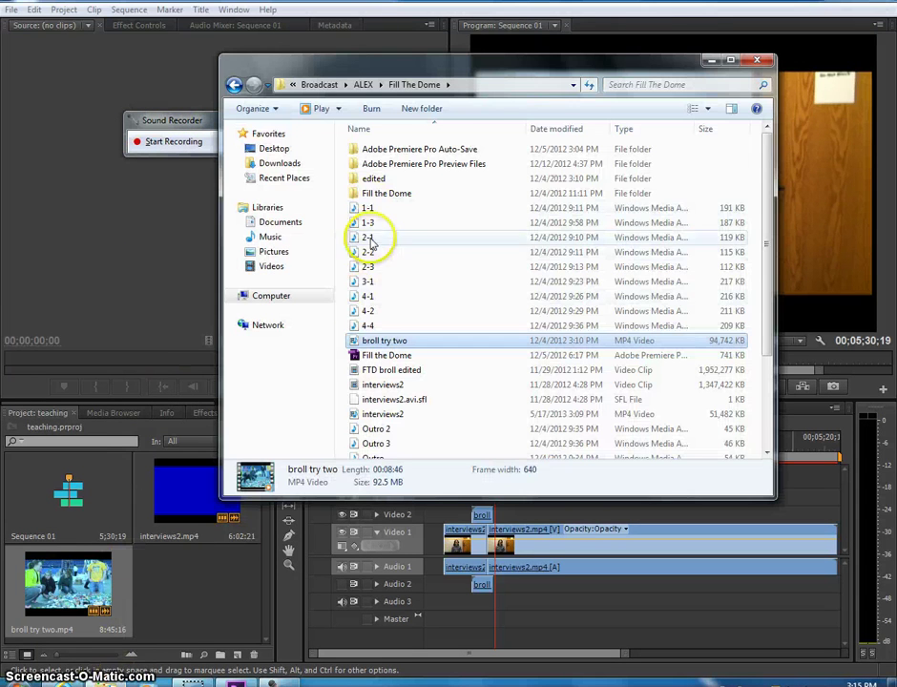
{"action": "left_click_drag", "start_coordinate": [371, 268], "coordinate": [174, 637]}
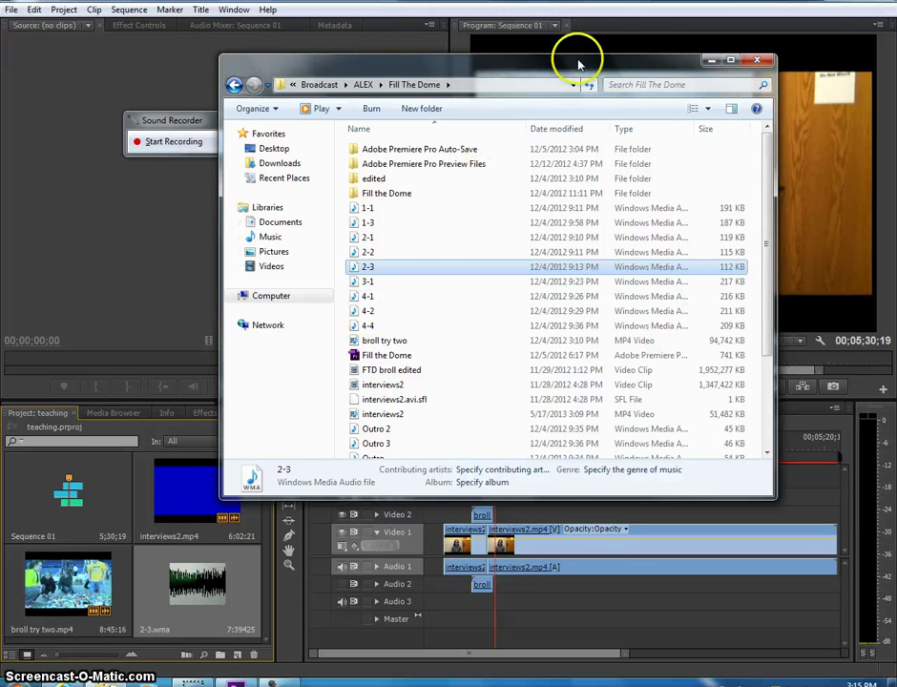
{"action": "left_click", "coordinate": [712, 61]}
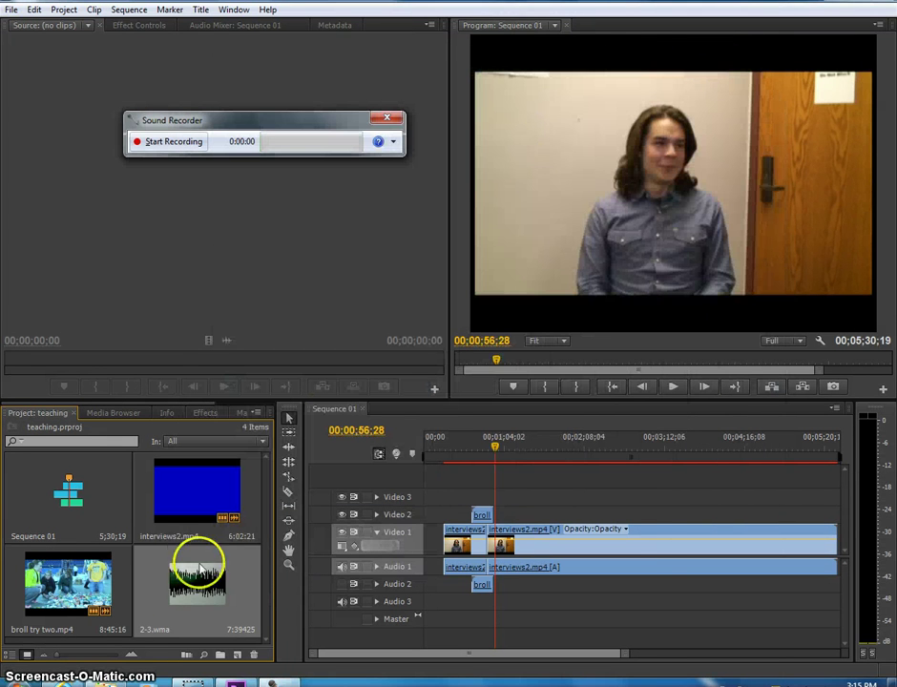
{"action": "mouse_move", "coordinate": [199, 592]}
{"action": "left_mouse_down"}
{"action": "mouse_move", "coordinate": [285, 580]}
{"action": "mouse_move", "coordinate": [444, 580]}
{"action": "mouse_move", "coordinate": [298, 586]}
{"action": "mouse_move", "coordinate": [427, 585]}
{"action": "mouse_move", "coordinate": [430, 567]}
{"action": "mouse_move", "coordinate": [441, 565]}
{"action": "mouse_move", "coordinate": [427, 547]}
{"action": "mouse_move", "coordinate": [431, 534]}
{"action": "mouse_move", "coordinate": [221, 558]}
{"action": "mouse_move", "coordinate": [441, 532]}
{"action": "mouse_move", "coordinate": [427, 519]}
{"action": "mouse_move", "coordinate": [448, 515]}
{"action": "mouse_move", "coordinate": [401, 569]}
{"action": "mouse_move", "coordinate": [320, 569]}
{"action": "mouse_move", "coordinate": [441, 569]}
{"action": "mouse_move", "coordinate": [429, 568]}
{"action": "left_mouse_up"}
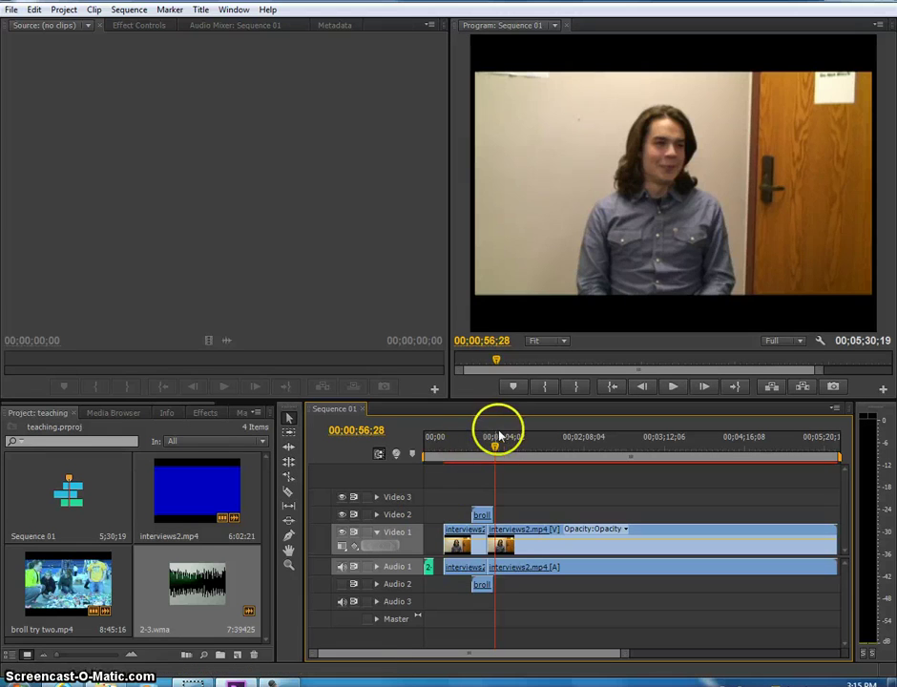
{"action": "left_click_drag", "start_coordinate": [496, 449], "coordinate": [431, 472]}
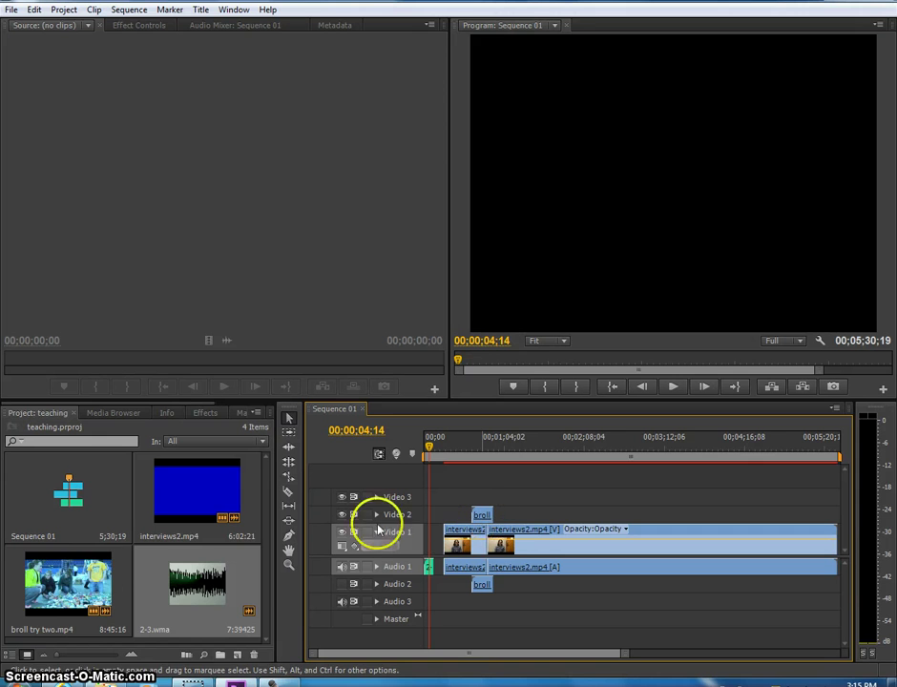
Step: Add another broll try two.mp4 clip to Video 2 after the first b-roll and split it at 00;02;02;04 and 00;02;17;08
{"action": "left_click_drag", "start_coordinate": [64, 576], "coordinate": [553, 518]}
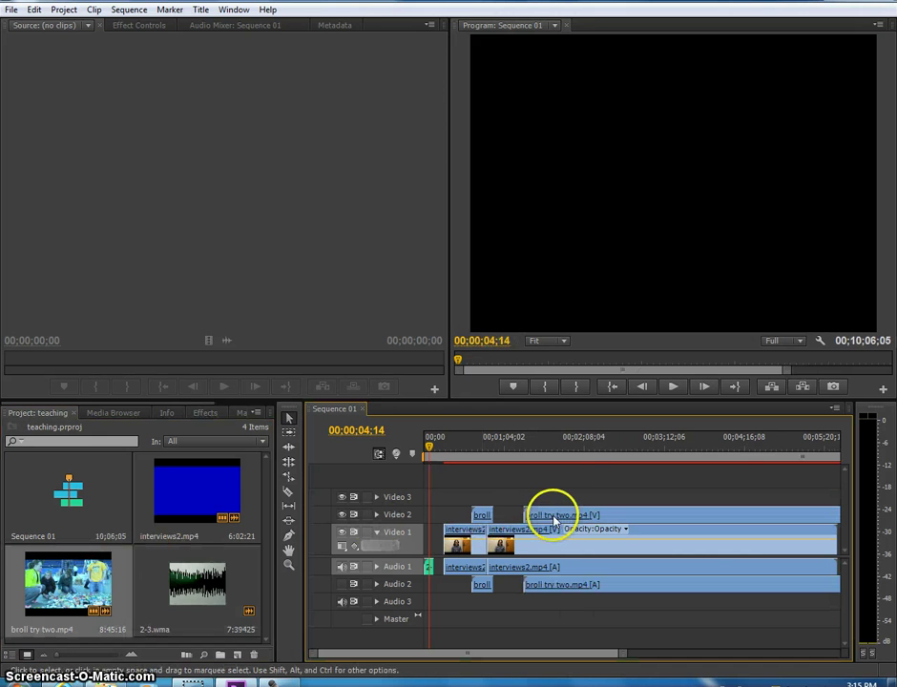
{"action": "left_click", "coordinate": [577, 450]}
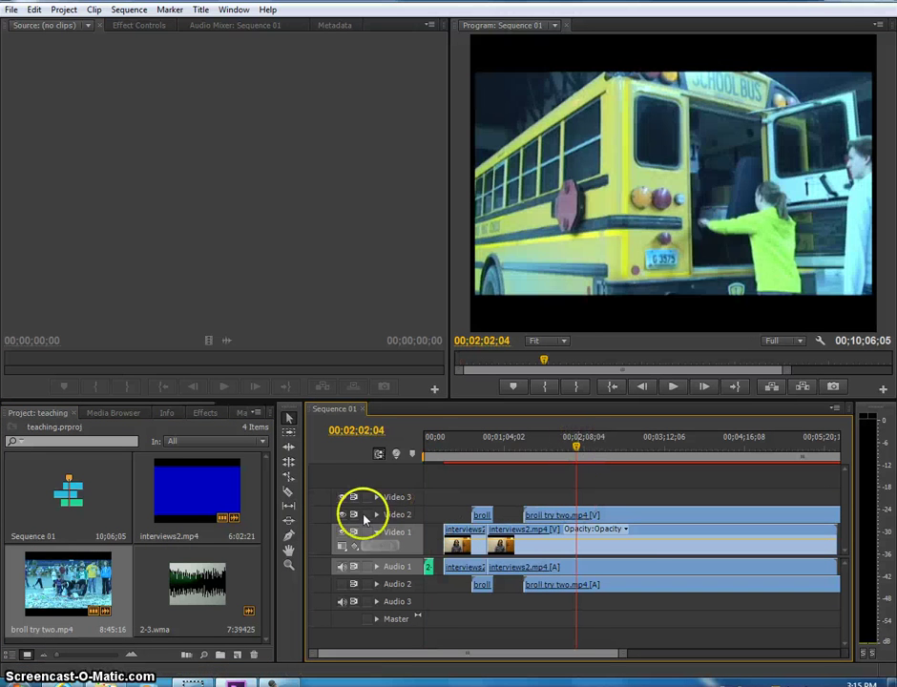
{"action": "left_click", "coordinate": [290, 491]}
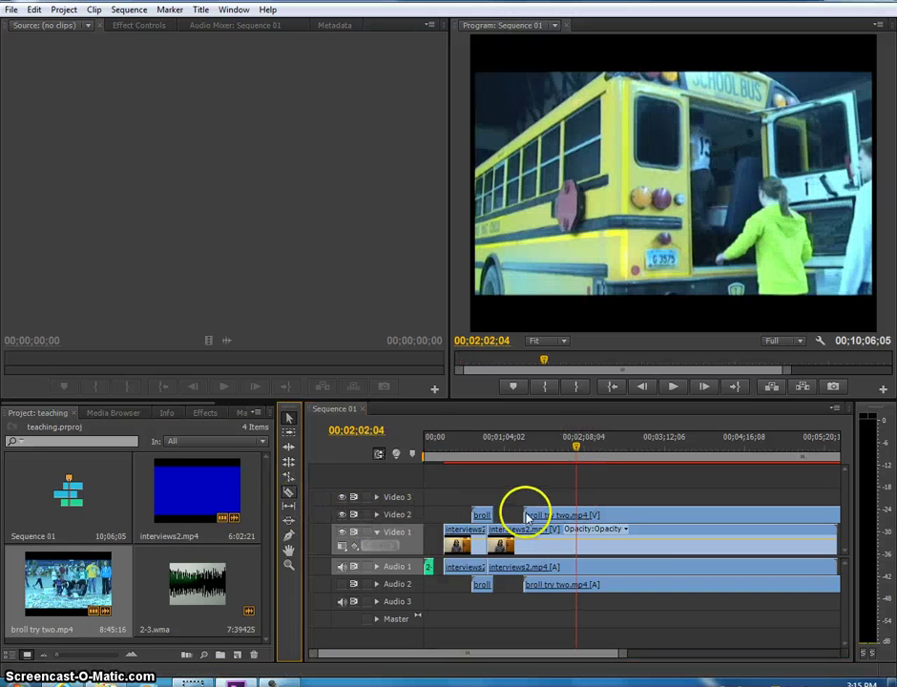
{"action": "left_click", "coordinate": [578, 514]}
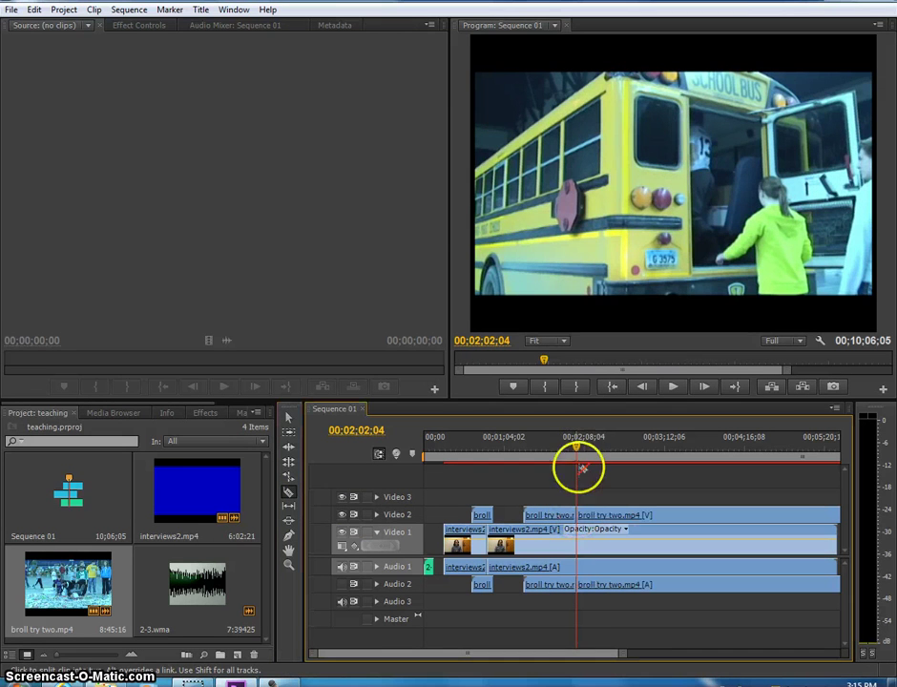
{"action": "left_click_drag", "start_coordinate": [578, 445], "coordinate": [594, 495]}
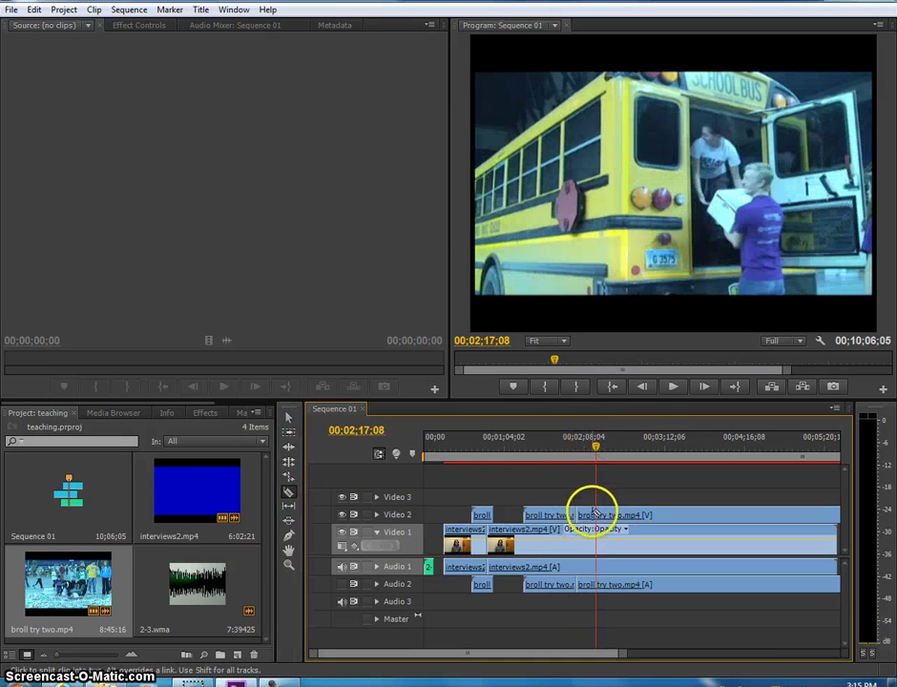
{"action": "left_click", "coordinate": [596, 515]}
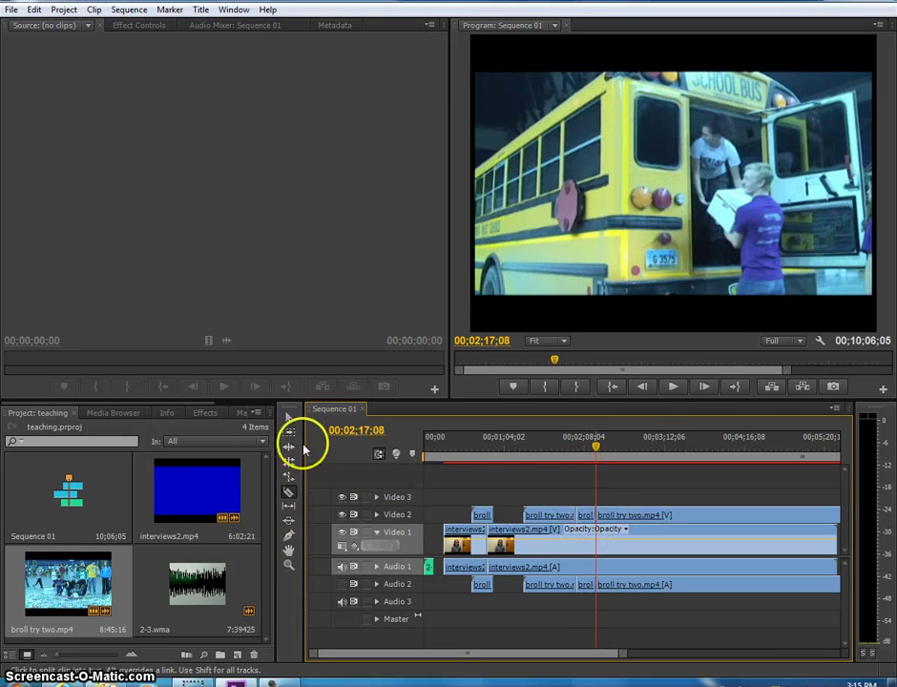
Step: Delete the new b-roll portions before 00;02;02;04 and after 00;02;17;08, keeping only the middle piece
{"action": "left_click", "coordinate": [288, 417]}
{"action": "left_click", "coordinate": [555, 516]}
{"action": "key", "text": "Delete"}
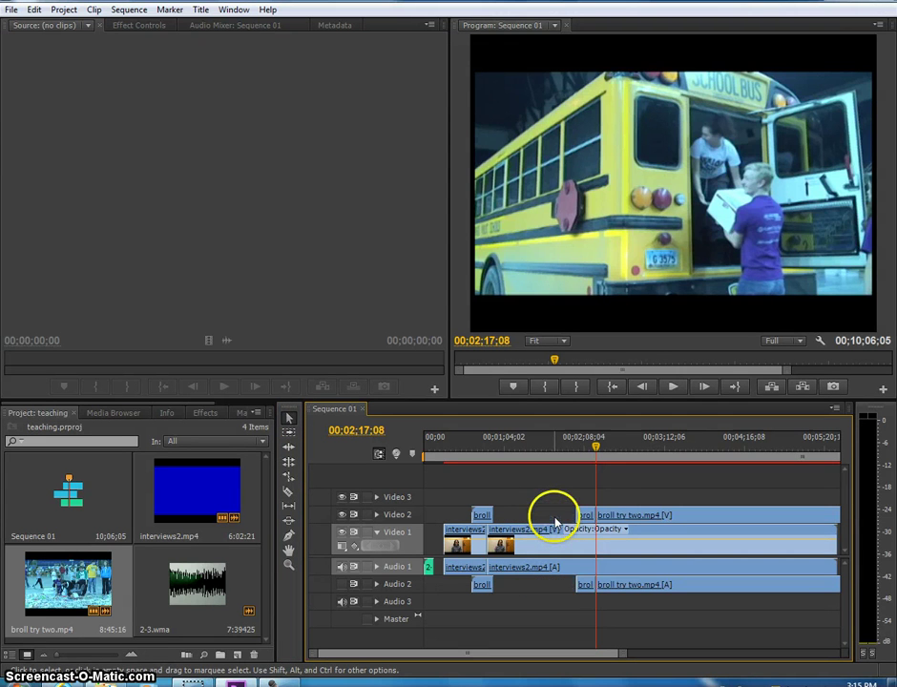
{"action": "left_click", "coordinate": [611, 518]}
{"action": "key", "text": "Delete"}
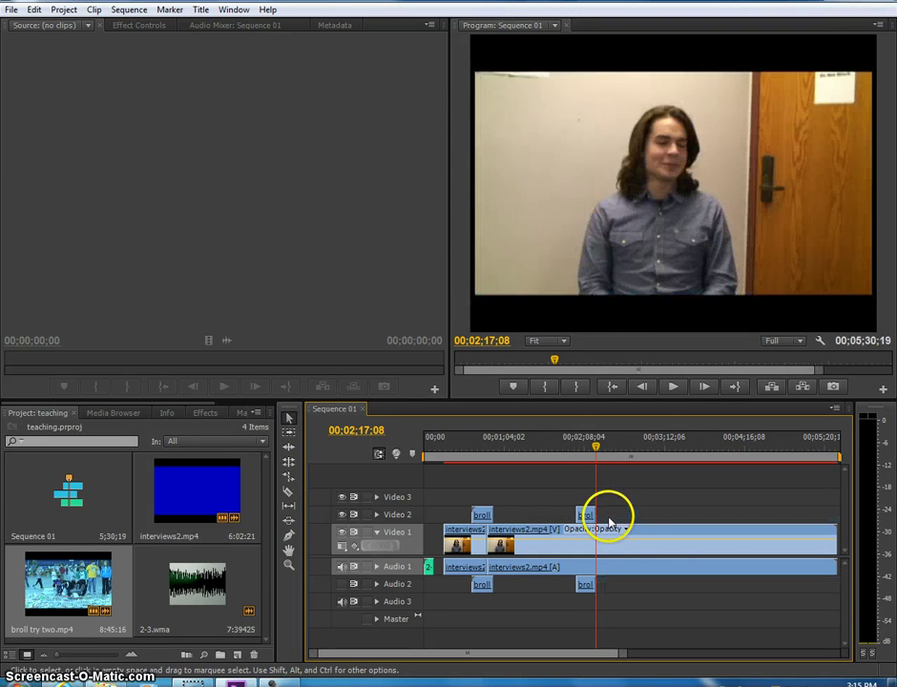
Step: Move the remaining b-roll piece to the start of Video 2, trim its end to match the 2-3.wma clip, and return the playhead to 00;00;00;00
{"action": "left_click_drag", "start_coordinate": [584, 515], "coordinate": [432, 516]}
{"action": "left_click_drag", "start_coordinate": [428, 460], "coordinate": [424, 443]}
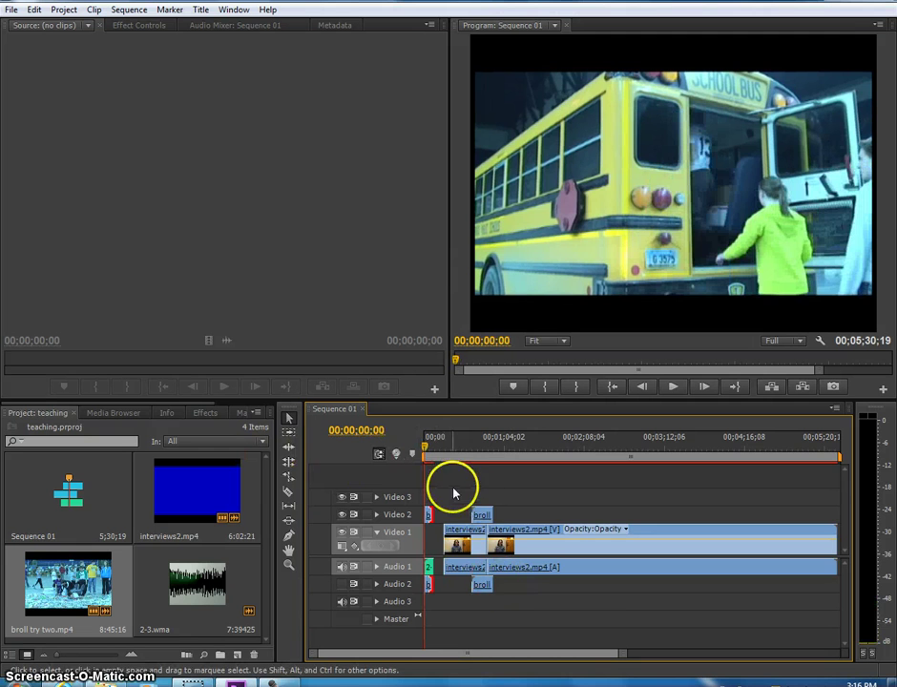
Step: Select both interview clips with the second b-roll and shift them toward the sequence start, placing them just after the opening b-roll
{"action": "left_click_drag", "start_coordinate": [453, 492], "coordinate": [611, 584]}
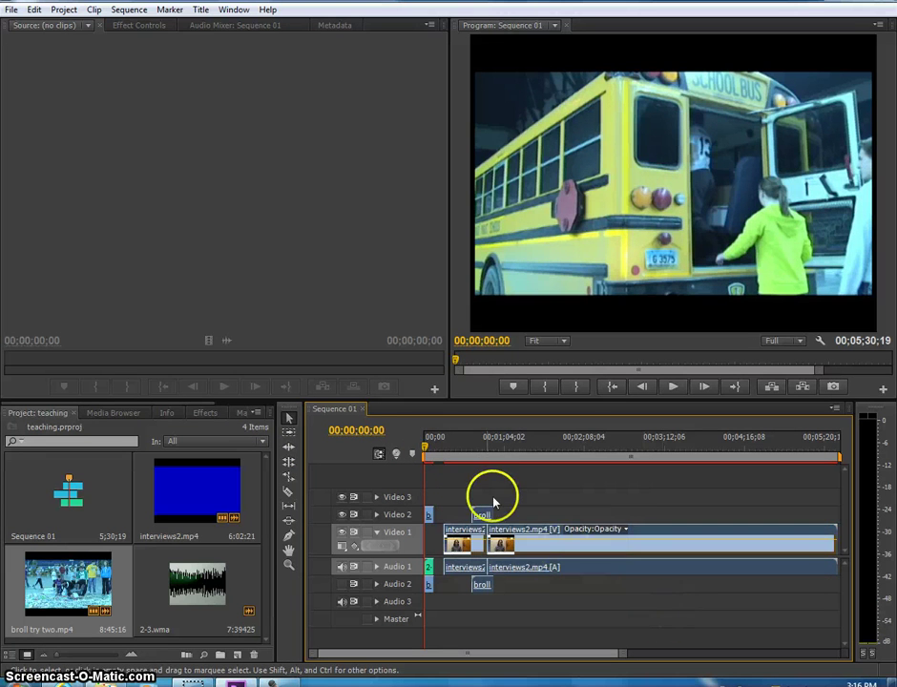
{"action": "mouse_move", "coordinate": [465, 482]}
{"action": "left_mouse_down"}
{"action": "mouse_move", "coordinate": [487, 507]}
{"action": "mouse_move", "coordinate": [748, 604]}
{"action": "left_mouse_up"}
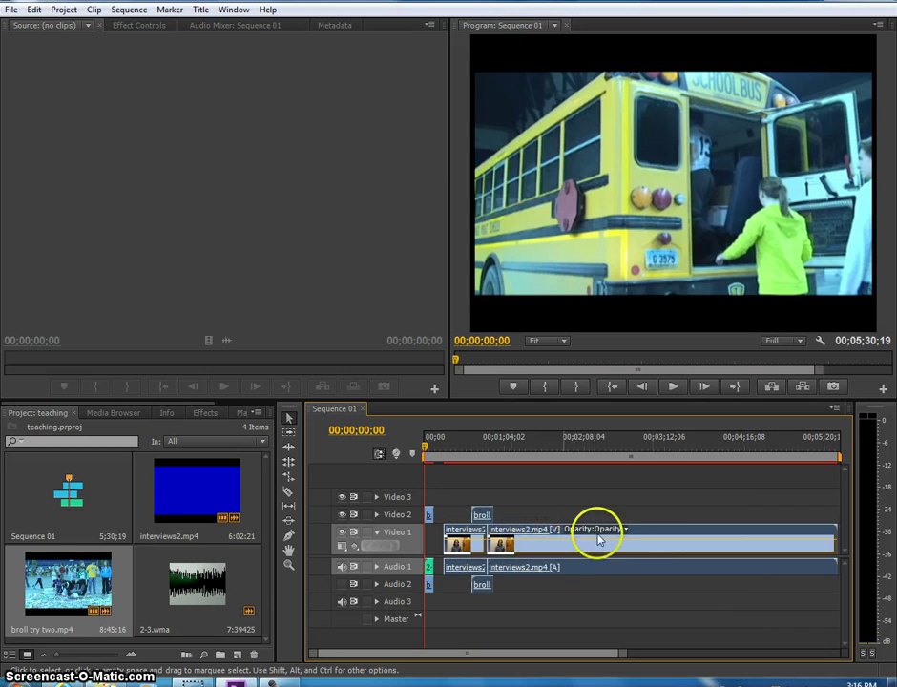
{"action": "mouse_move", "coordinate": [655, 536]}
{"action": "left_mouse_down"}
{"action": "mouse_move", "coordinate": [634, 531]}
{"action": "mouse_move", "coordinate": [667, 532]}
{"action": "mouse_move", "coordinate": [616, 541]}
{"action": "mouse_move", "coordinate": [649, 540]}
{"action": "left_mouse_up"}
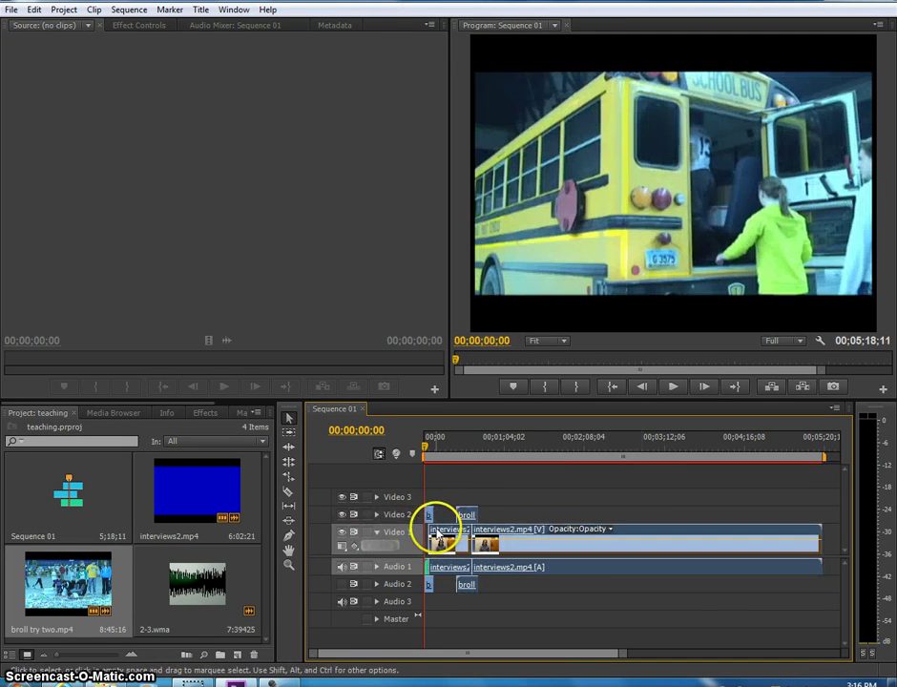
{"action": "left_click_drag", "start_coordinate": [436, 534], "coordinate": [430, 501]}
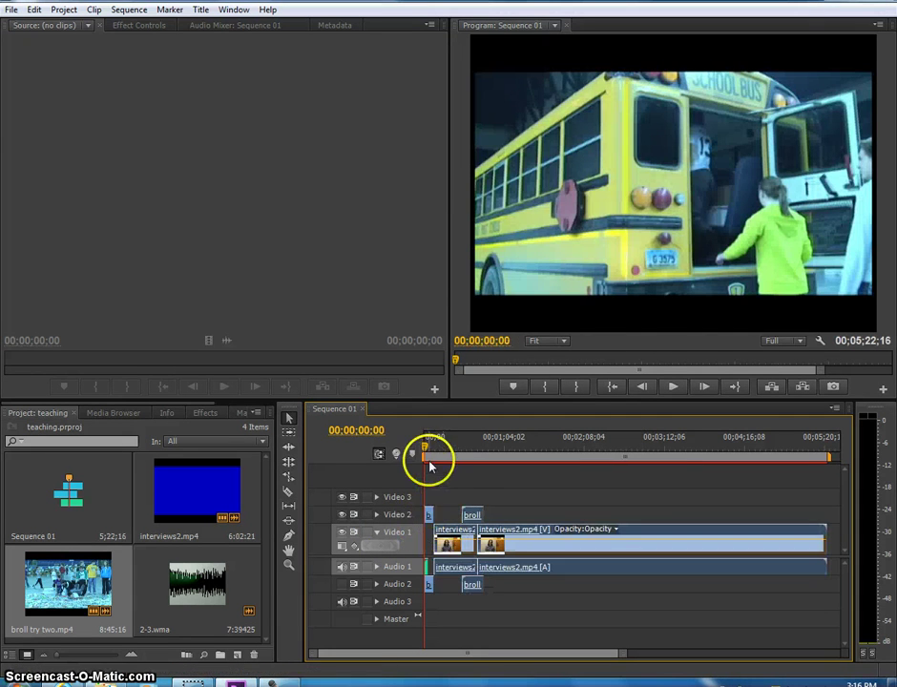
{"action": "mouse_move", "coordinate": [432, 453]}
{"action": "left_mouse_down"}
{"action": "mouse_move", "coordinate": [441, 457]}
{"action": "mouse_move", "coordinate": [436, 448]}
{"action": "left_mouse_up"}
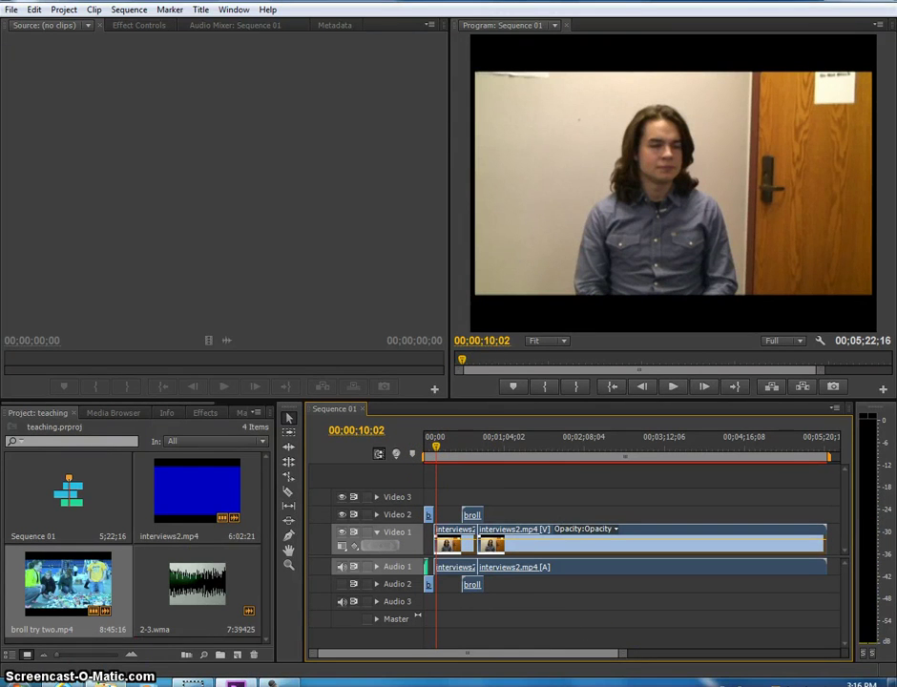
{"action": "left_click", "coordinate": [192, 682]}
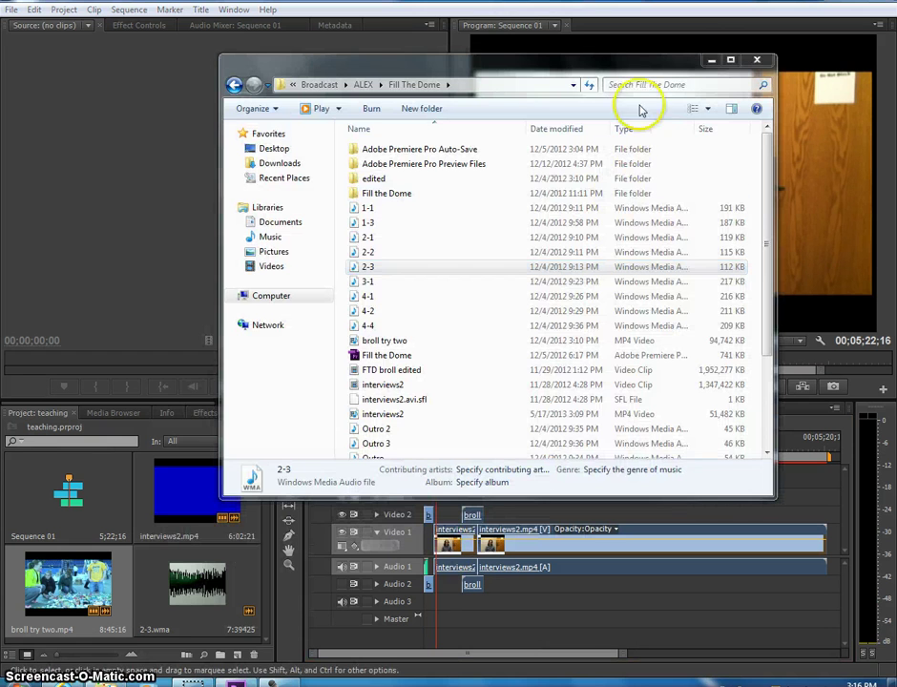
{"action": "left_click", "coordinate": [713, 60]}
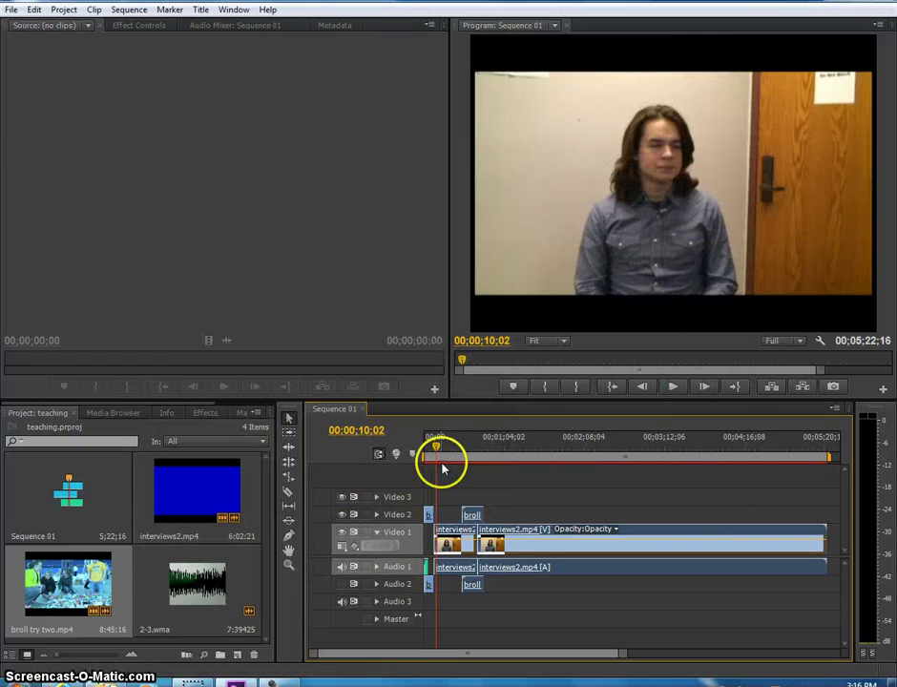
Step: Position the playhead at 00;00;14;17 and create a default still title named Title 01 at 720 by 480
{"action": "left_click_drag", "start_coordinate": [436, 451], "coordinate": [443, 449]}
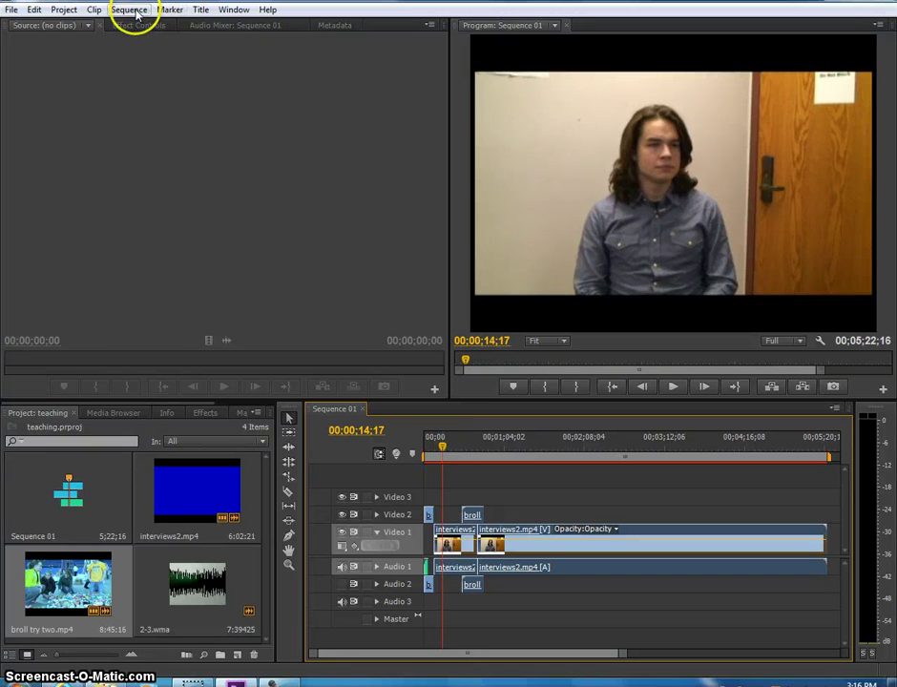
{"action": "left_click", "coordinate": [200, 9]}
{"action": "mouse_move", "coordinate": [237, 30]}
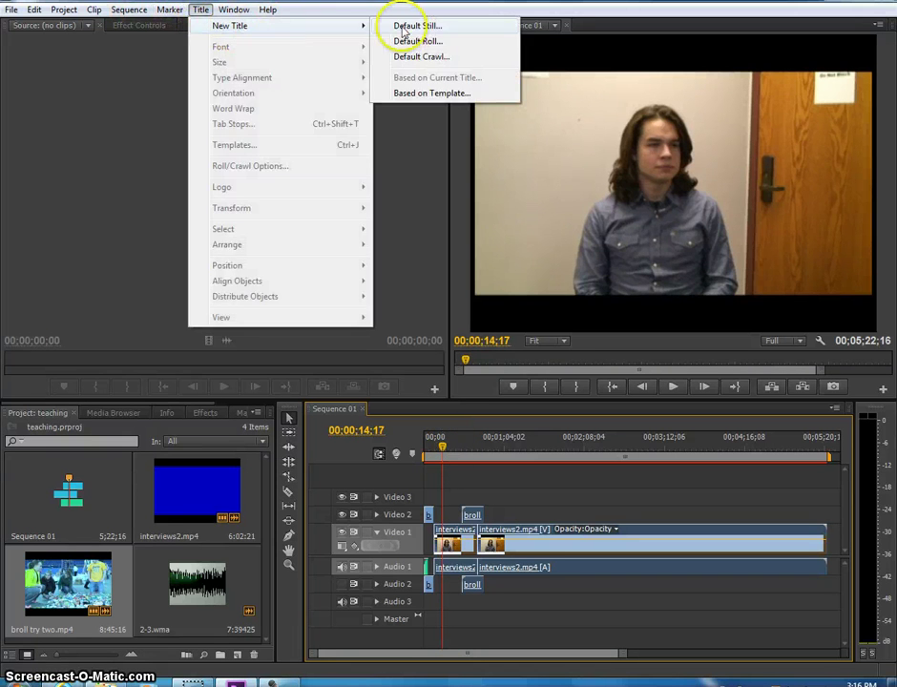
{"action": "left_click", "coordinate": [398, 25]}
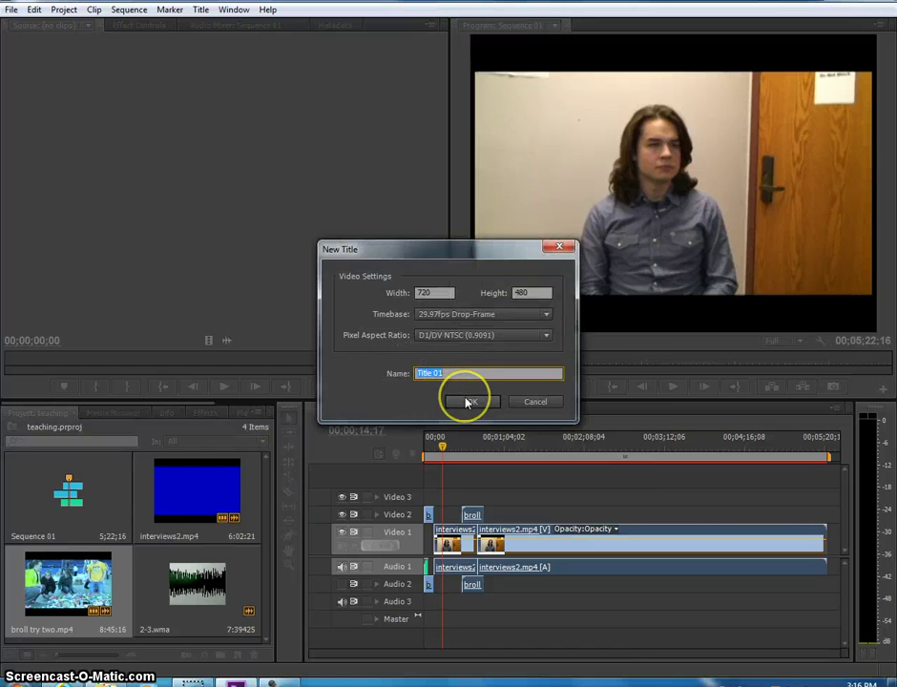
{"action": "left_click", "coordinate": [465, 402]}
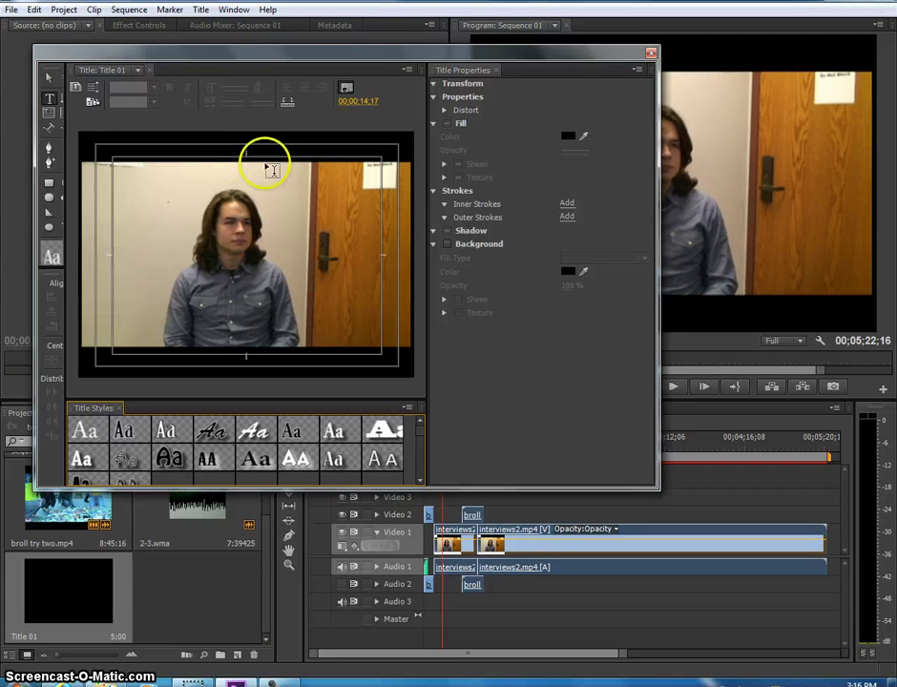
Step: Draw a text box about 444 by 121 over the lower part of the frame and enter the interviewee's first name
{"action": "left_click", "coordinate": [51, 99]}
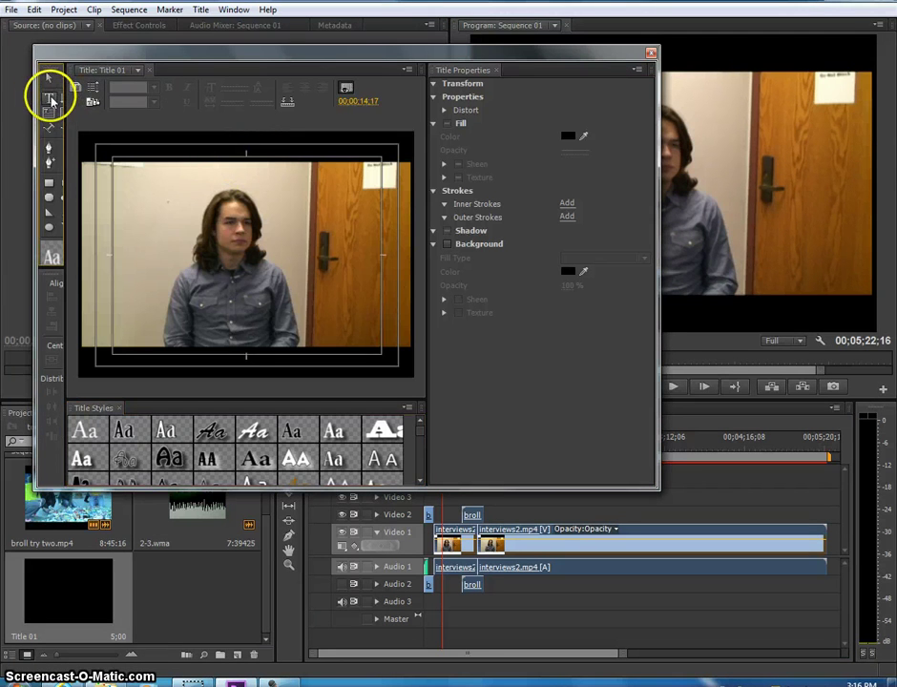
{"action": "left_click", "coordinate": [124, 275]}
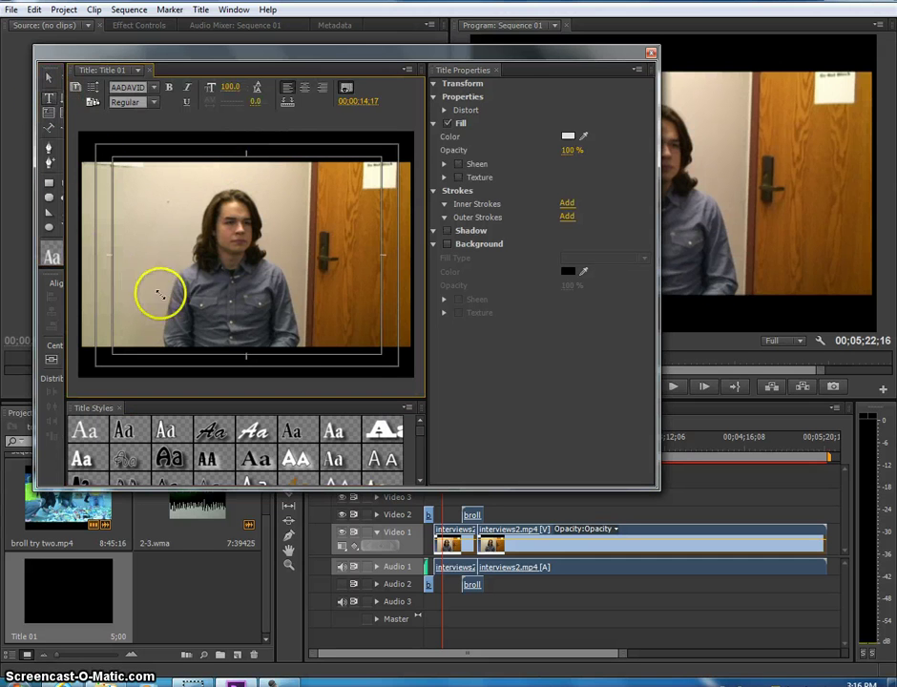
{"action": "left_click_drag", "start_coordinate": [284, 323], "coordinate": [339, 334]}
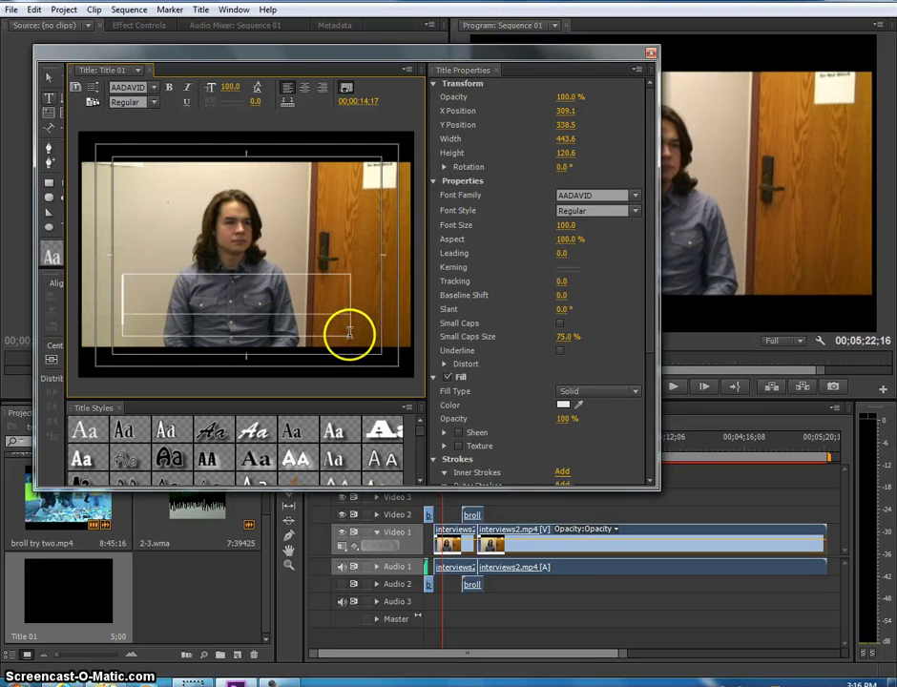
{"action": "type", "text": "jfjkgk"}
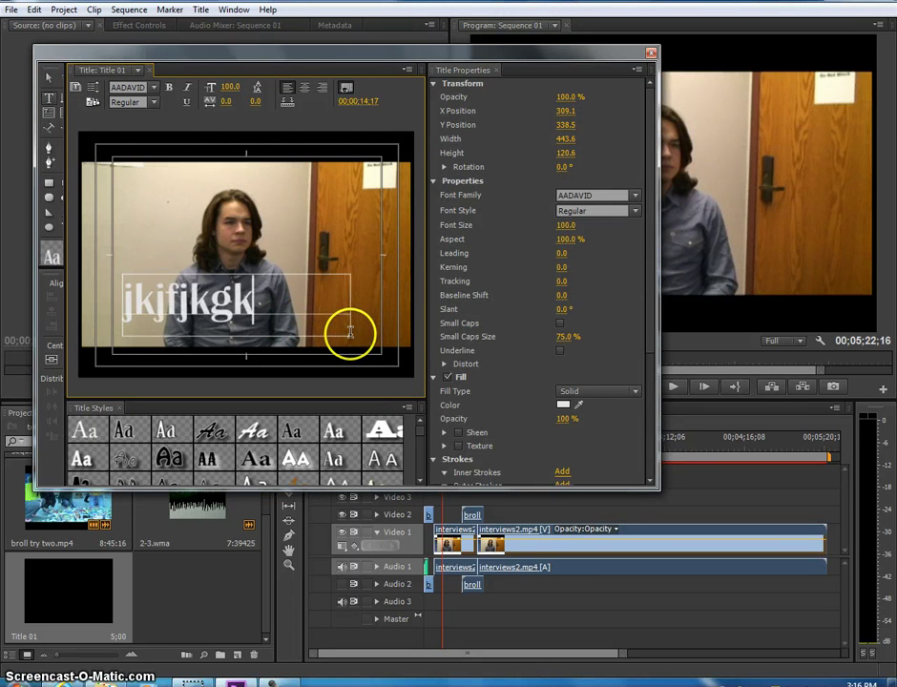
{"action": "key", "text": "BackSpace"}
{"action": "key", "text": "BackSpace"}
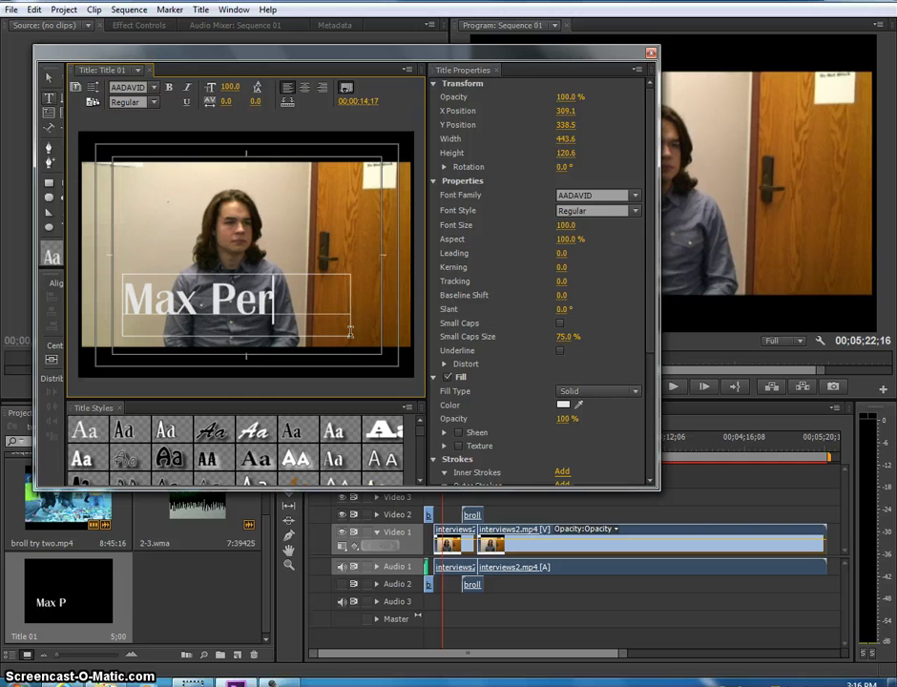
{"action": "key", "text": "BackSpace"}
{"action": "key", "text": "BackSpace"}
{"action": "key", "text": "BackSpace"}
{"action": "key", "text": "BackSpace"}
{"action": "key", "text": "BackSpace"}
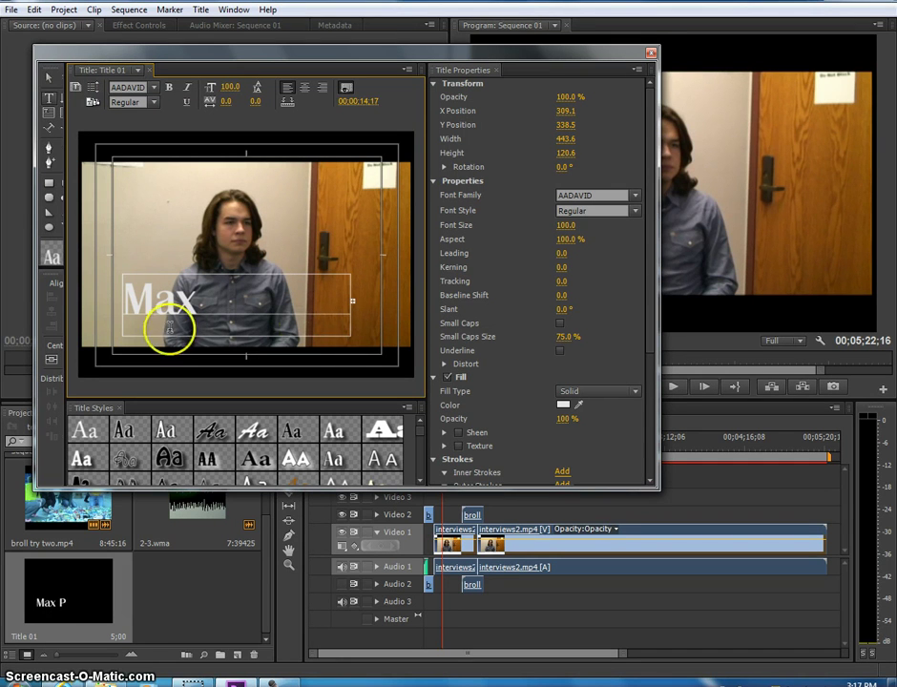
Step: Widen the text box to about 534 for the interviewee's full name and move it to about X 334, Y 377
{"action": "left_click", "coordinate": [48, 77]}
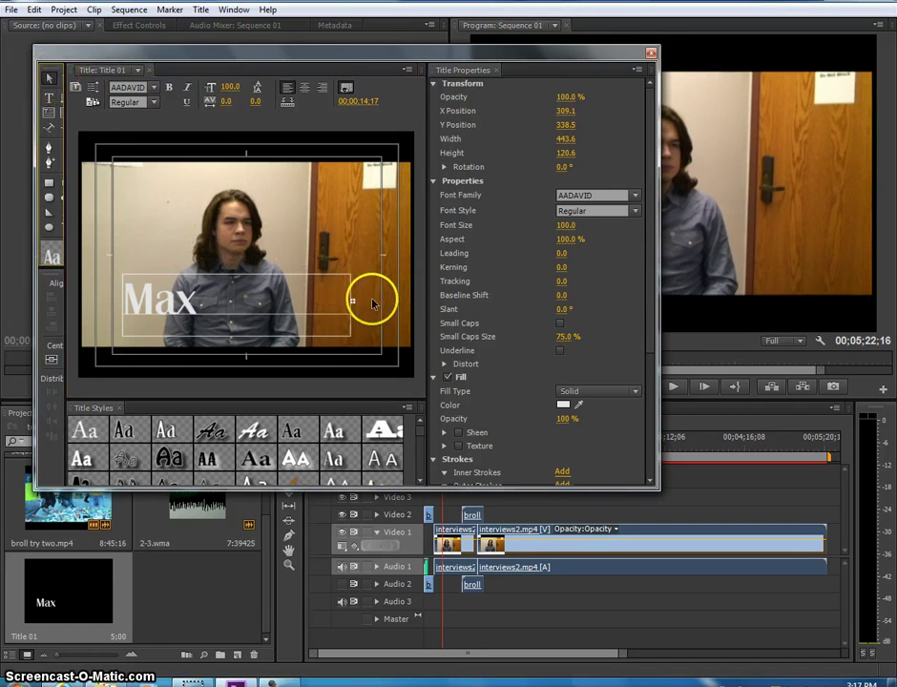
{"action": "left_click_drag", "start_coordinate": [352, 302], "coordinate": [403, 307]}
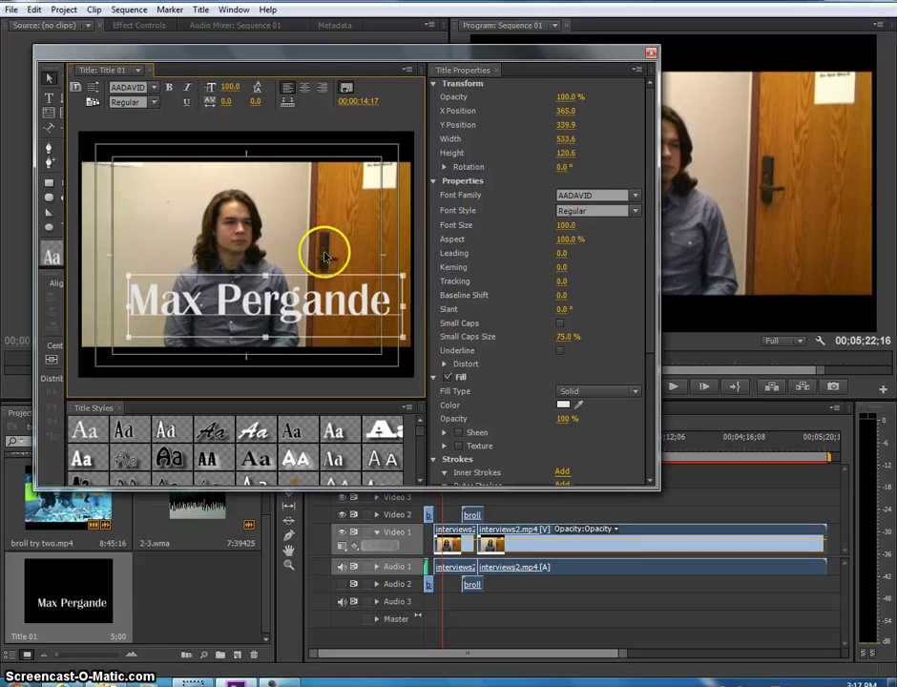
{"action": "left_click_drag", "start_coordinate": [314, 308], "coordinate": [295, 321]}
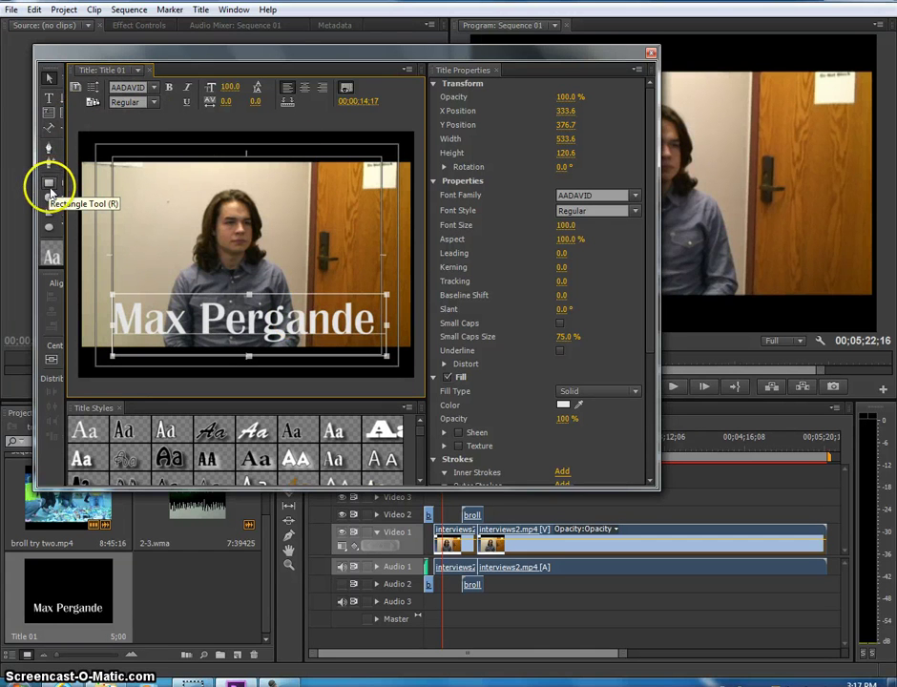
Step: Draw a rectangle about 555 by 125 over the name and send it to the back
{"action": "left_click", "coordinate": [48, 184]}
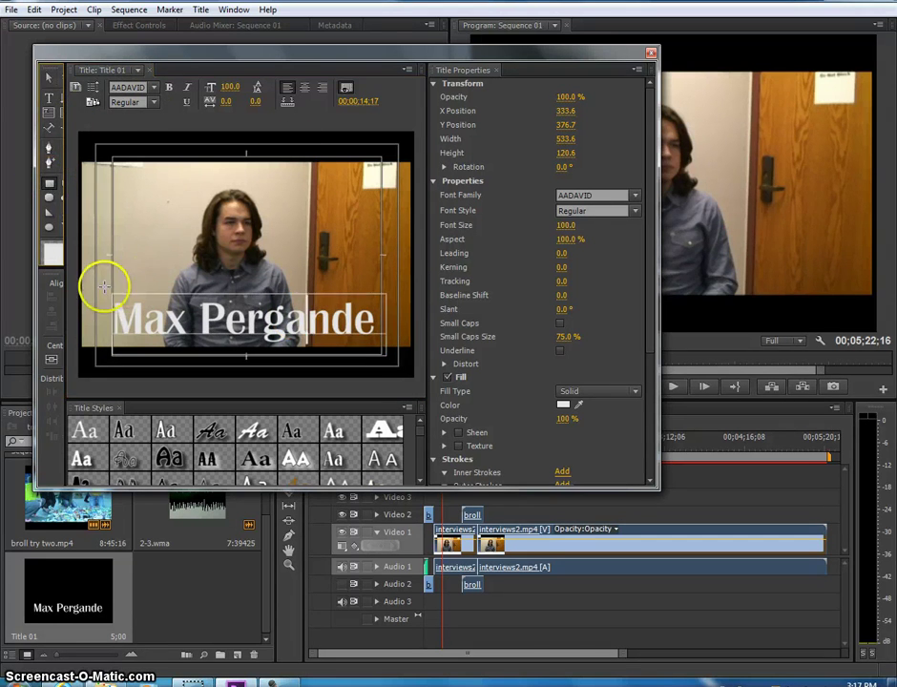
{"action": "left_click_drag", "start_coordinate": [104, 286], "coordinate": [381, 347]}
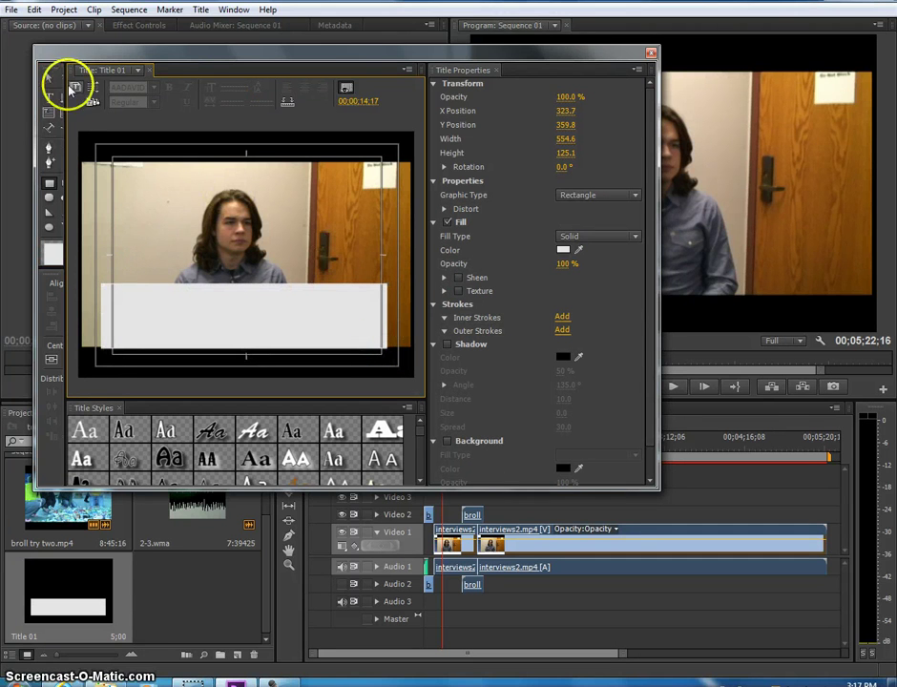
{"action": "left_click", "coordinate": [48, 77]}
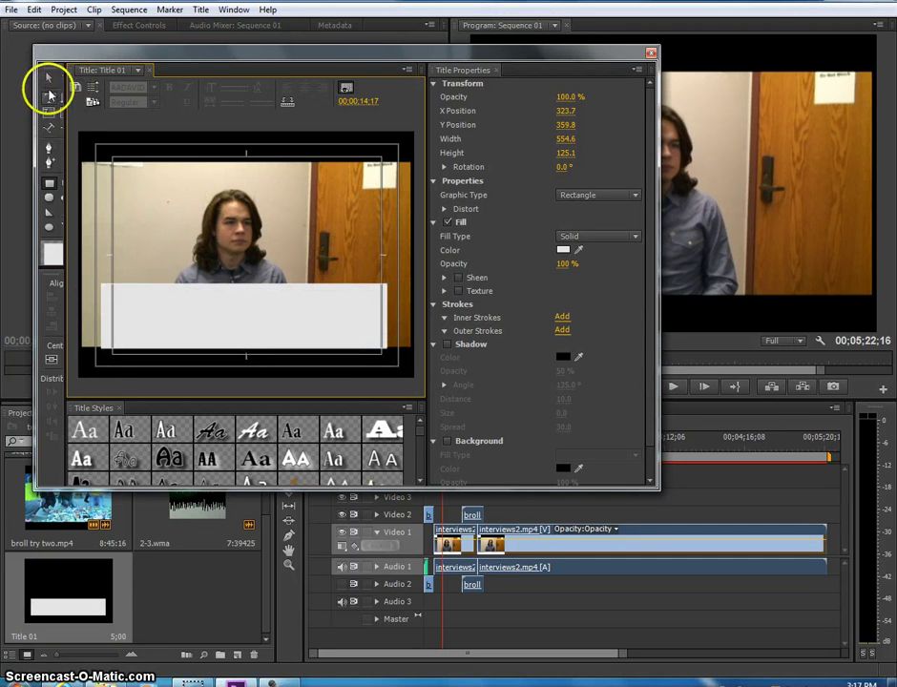
{"action": "right_click", "coordinate": [190, 308]}
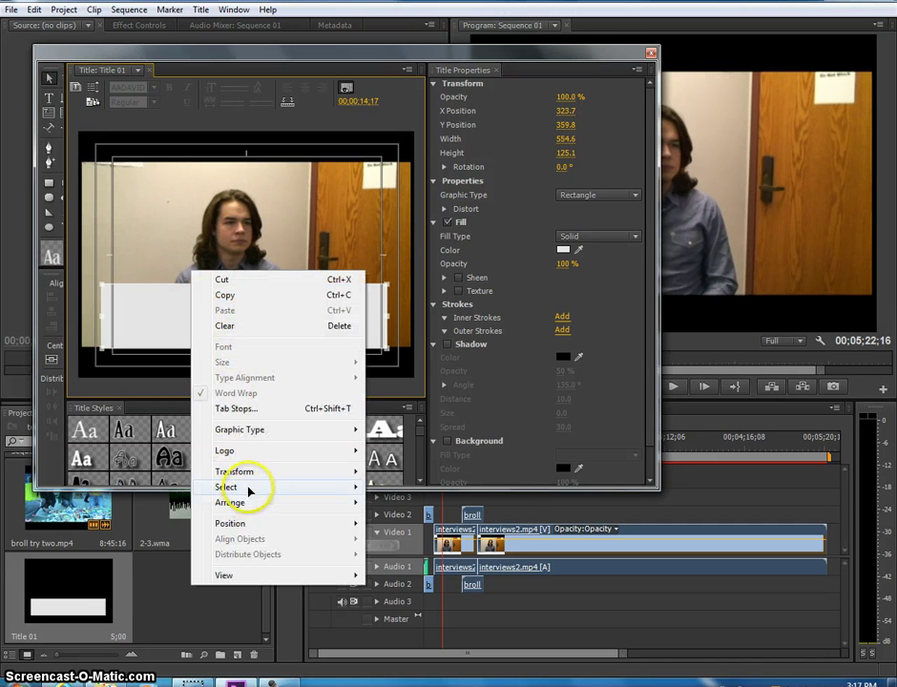
{"action": "mouse_move", "coordinate": [280, 504]}
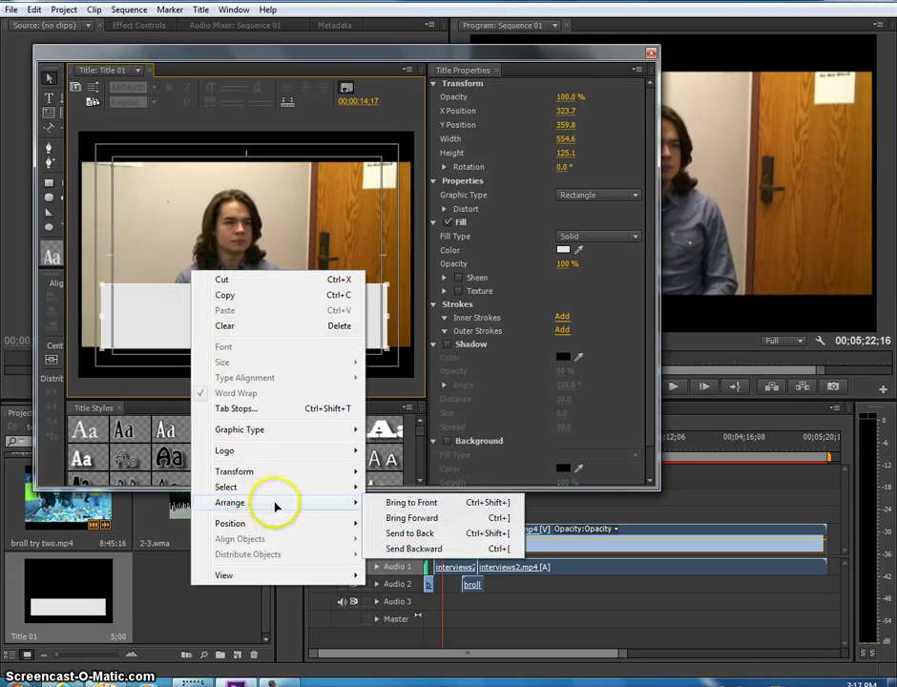
{"action": "left_click", "coordinate": [425, 540]}
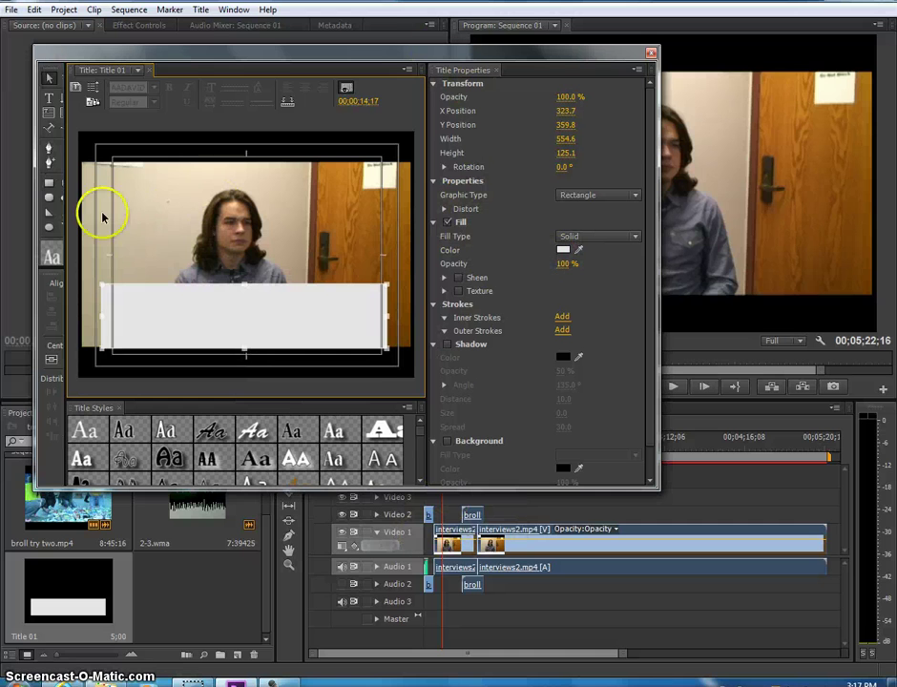
Step: Move the white rectangle up to about Y 166, clear of the name text
{"action": "key", "text": "r"}
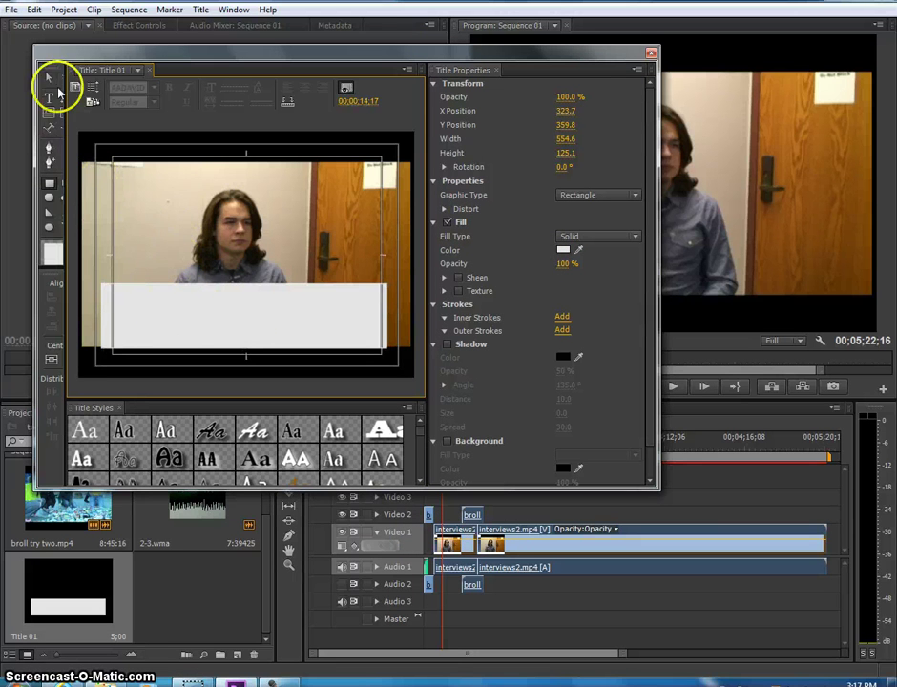
{"action": "left_click", "coordinate": [49, 76]}
{"action": "left_click_drag", "start_coordinate": [181, 294], "coordinate": [178, 197]}
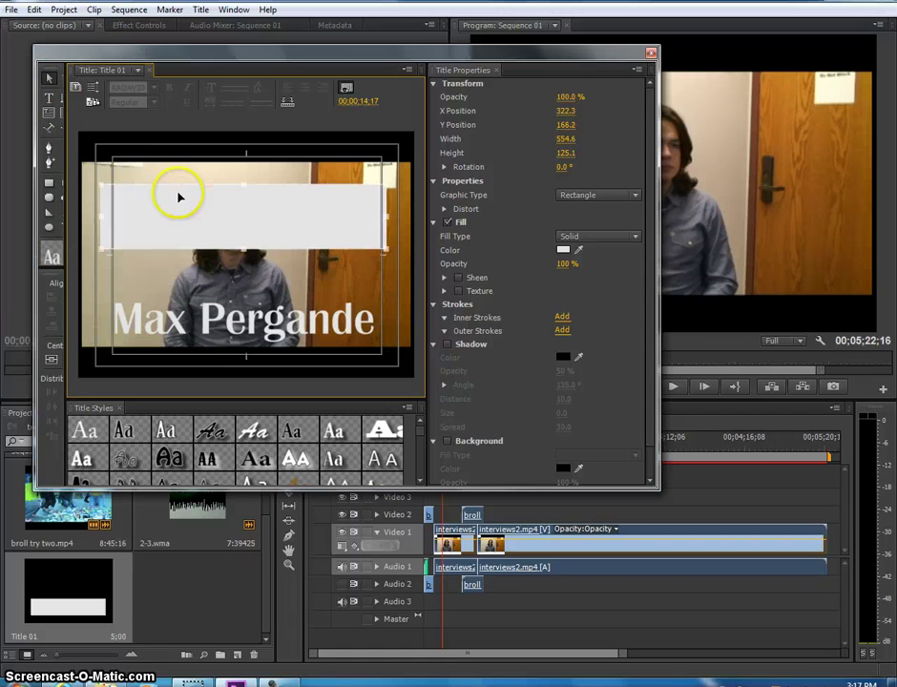
{"action": "left_click", "coordinate": [134, 323]}
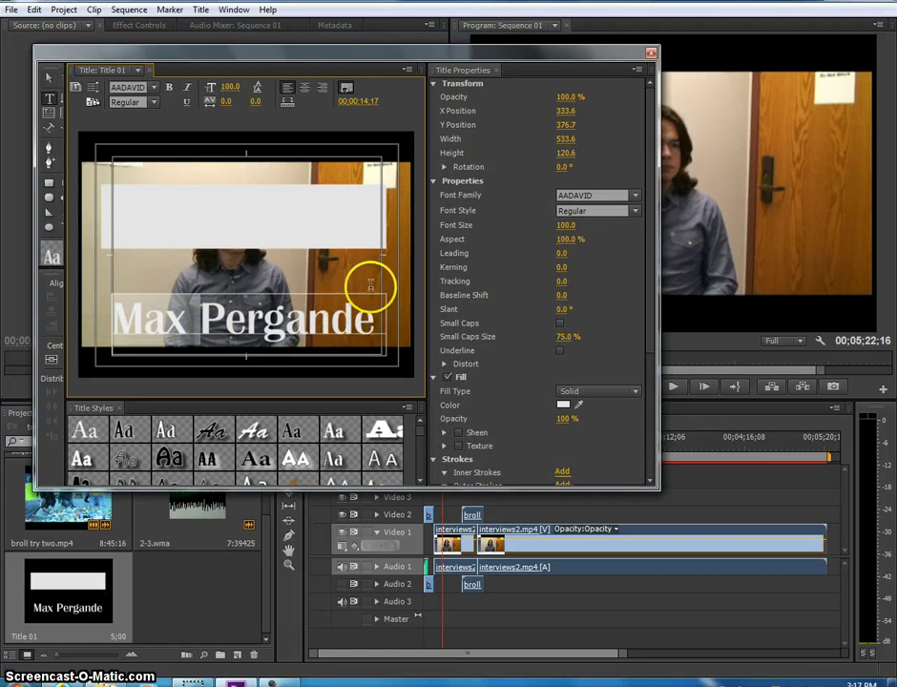
Step: Fill the rectangle with black (000000) and move it down behind the name at about X 321, Y 368
{"action": "left_click", "coordinate": [49, 76]}
{"action": "left_click", "coordinate": [177, 201]}
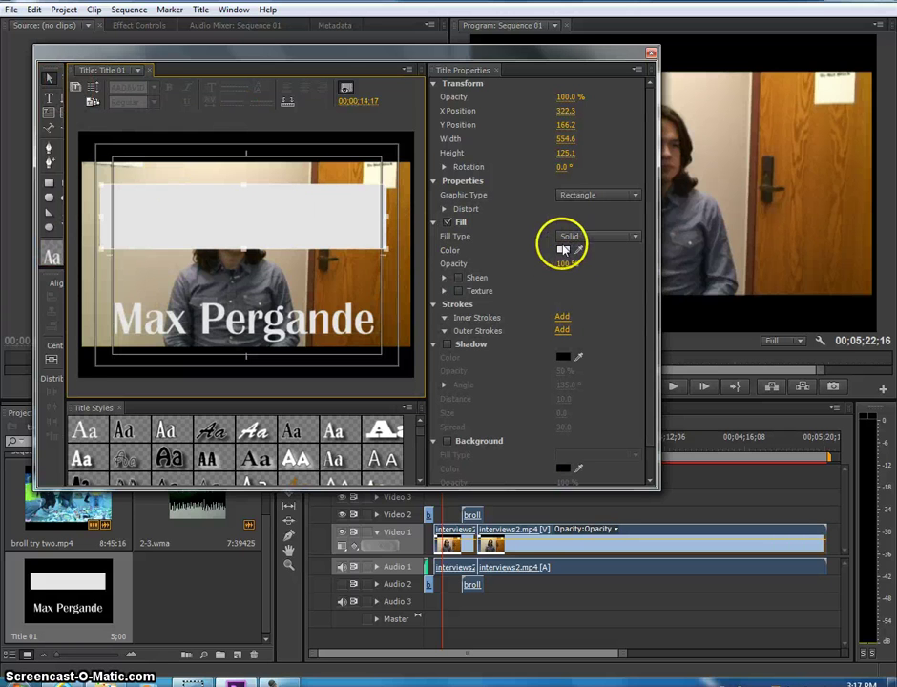
{"action": "left_click", "coordinate": [563, 248]}
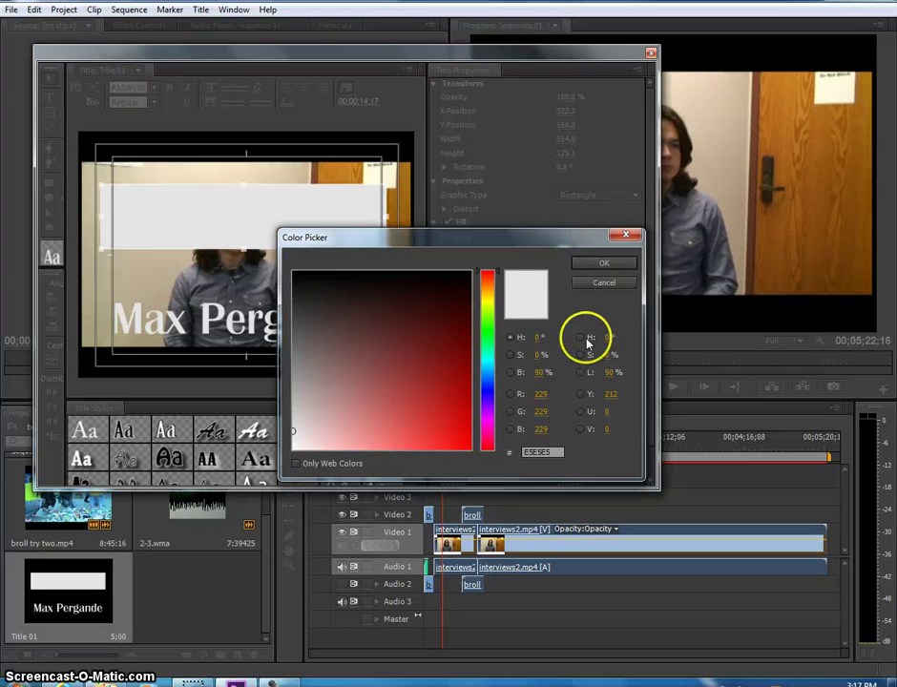
{"action": "left_click", "coordinate": [488, 391]}
{"action": "left_click_drag", "start_coordinate": [311, 281], "coordinate": [289, 270]}
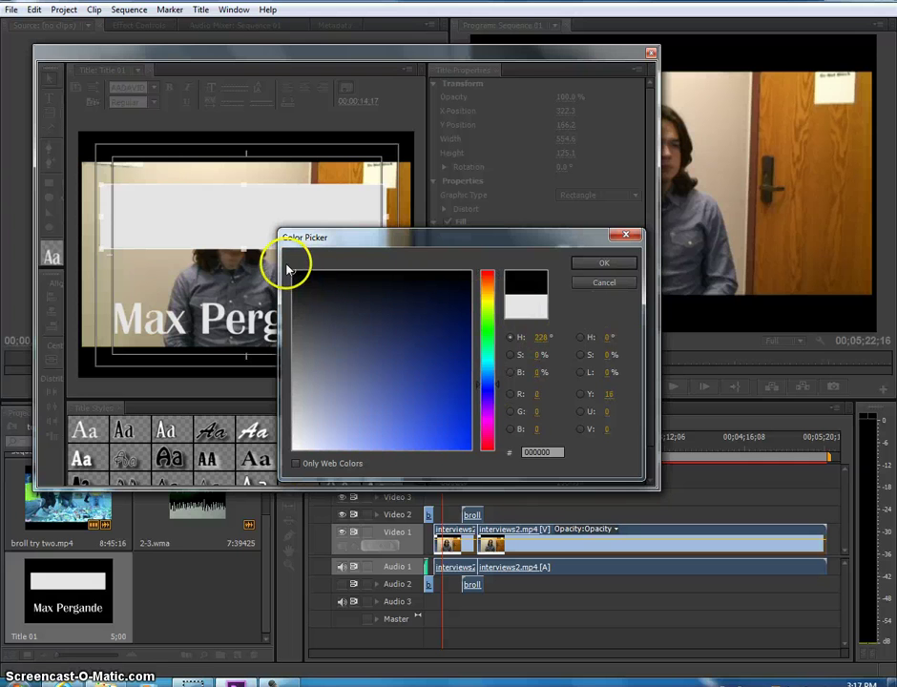
{"action": "left_click", "coordinate": [603, 261]}
{"action": "left_click_drag", "start_coordinate": [283, 218], "coordinate": [283, 328]}
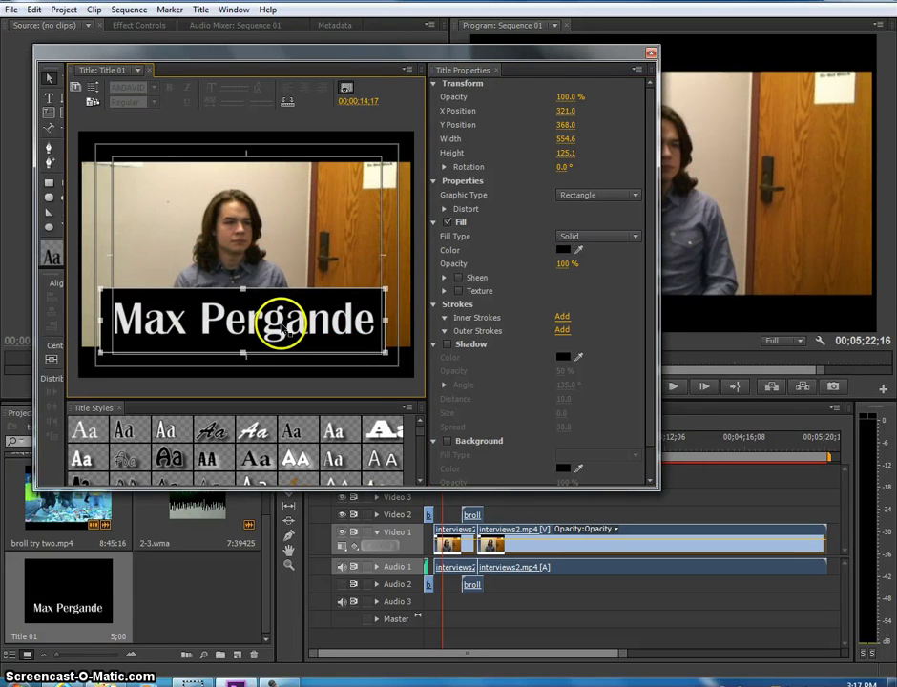
{"action": "left_click", "coordinate": [132, 254]}
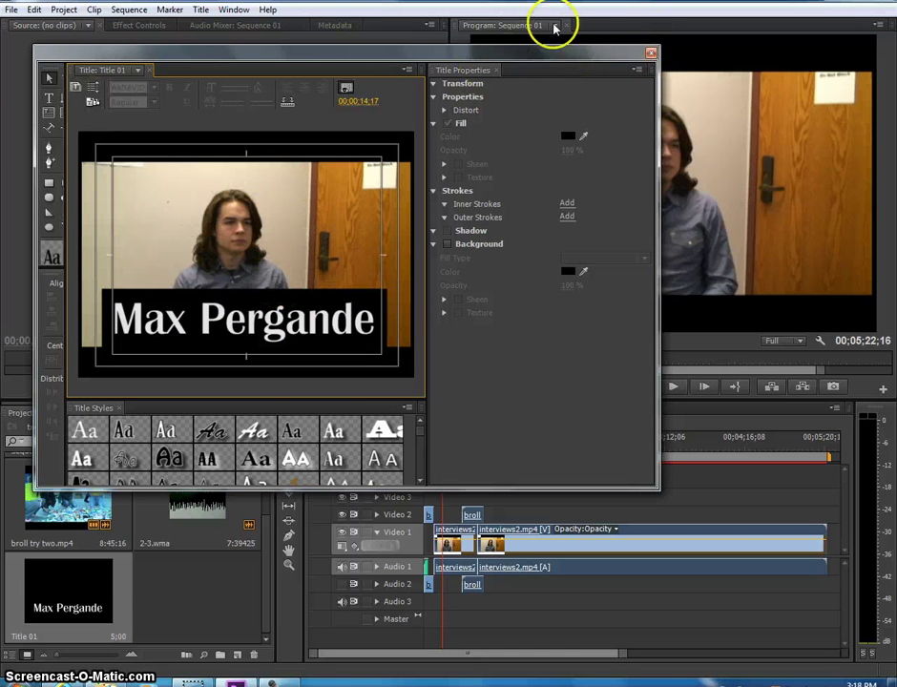
Step: Close the title editor and place Title 01 on Video 2 directly before the second b-roll clip
{"action": "left_click", "coordinate": [650, 52]}
{"action": "left_click_drag", "start_coordinate": [56, 585], "coordinate": [457, 515]}
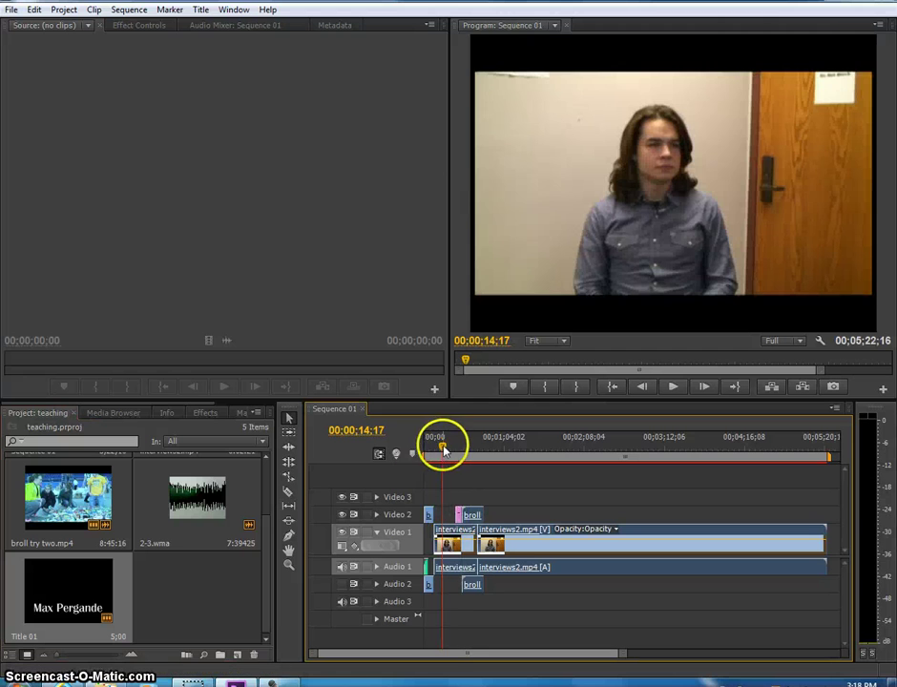
Step: Extend the start of Title 01 on Video 2 to fill the gap between the two b-roll clips and preview the result
{"action": "mouse_move", "coordinate": [442, 449]}
{"action": "left_mouse_down"}
{"action": "mouse_move", "coordinate": [416, 456]}
{"action": "mouse_move", "coordinate": [432, 461]}
{"action": "left_mouse_up"}
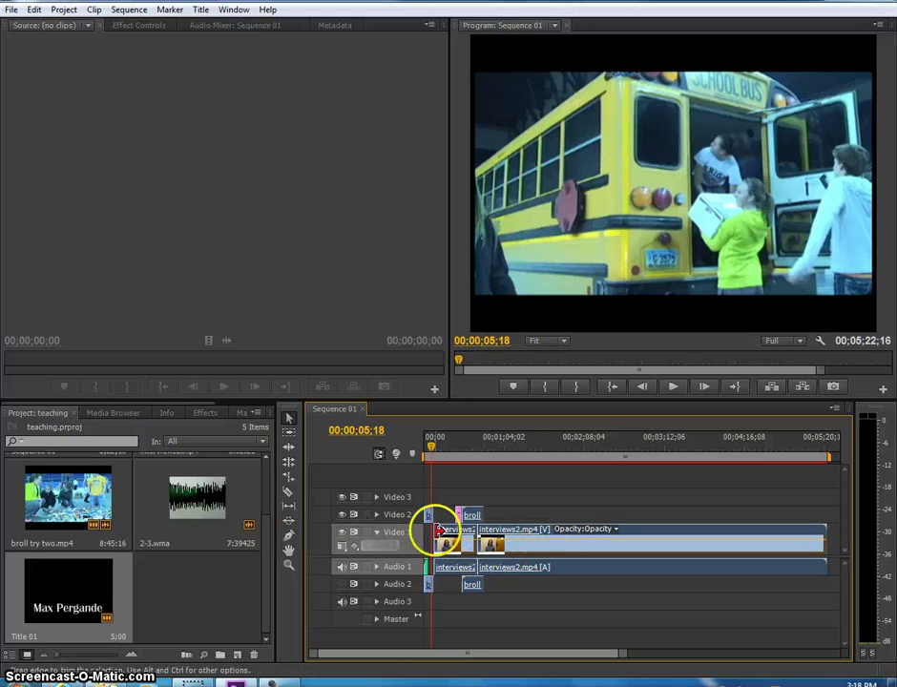
{"action": "mouse_move", "coordinate": [463, 516]}
{"action": "left_mouse_down"}
{"action": "mouse_move", "coordinate": [437, 516]}
{"action": "mouse_move", "coordinate": [464, 513]}
{"action": "left_mouse_up"}
{"action": "left_click_drag", "start_coordinate": [421, 440], "coordinate": [429, 440]}
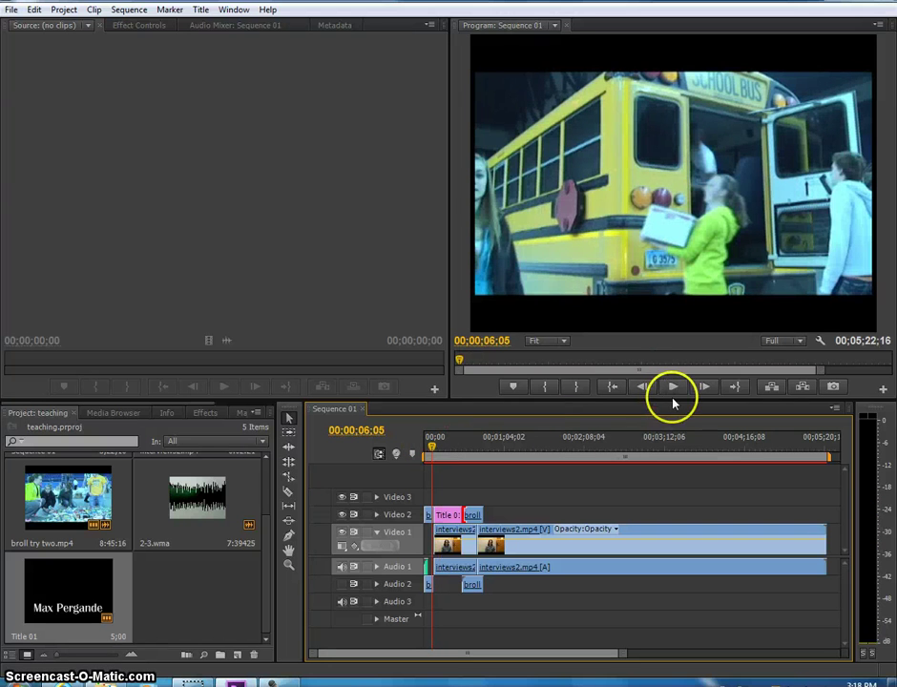
{"action": "left_click", "coordinate": [671, 386]}
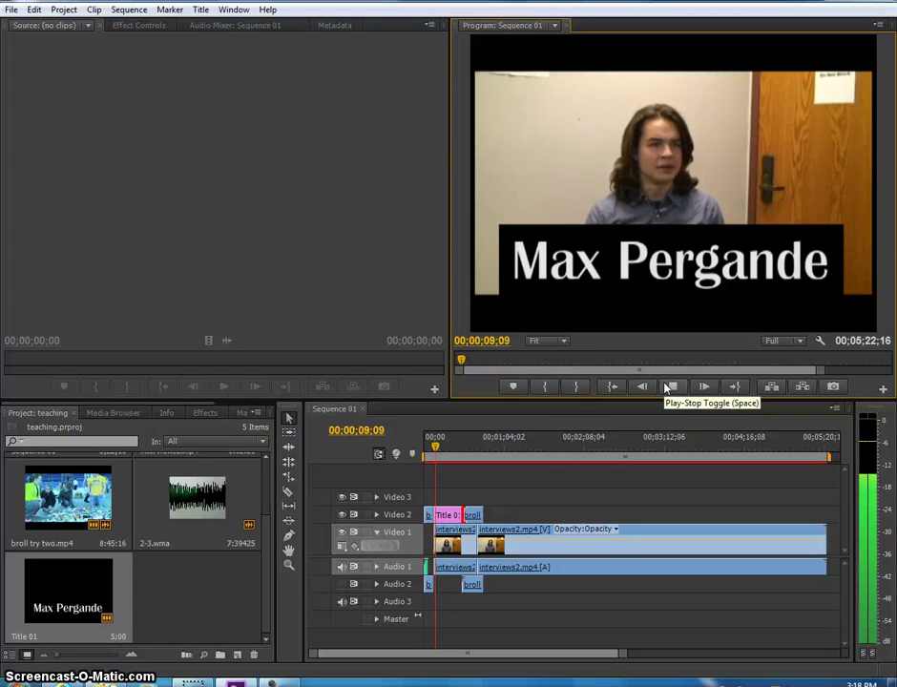
{"action": "left_click", "coordinate": [670, 387]}
{"action": "left_click", "coordinate": [439, 445]}
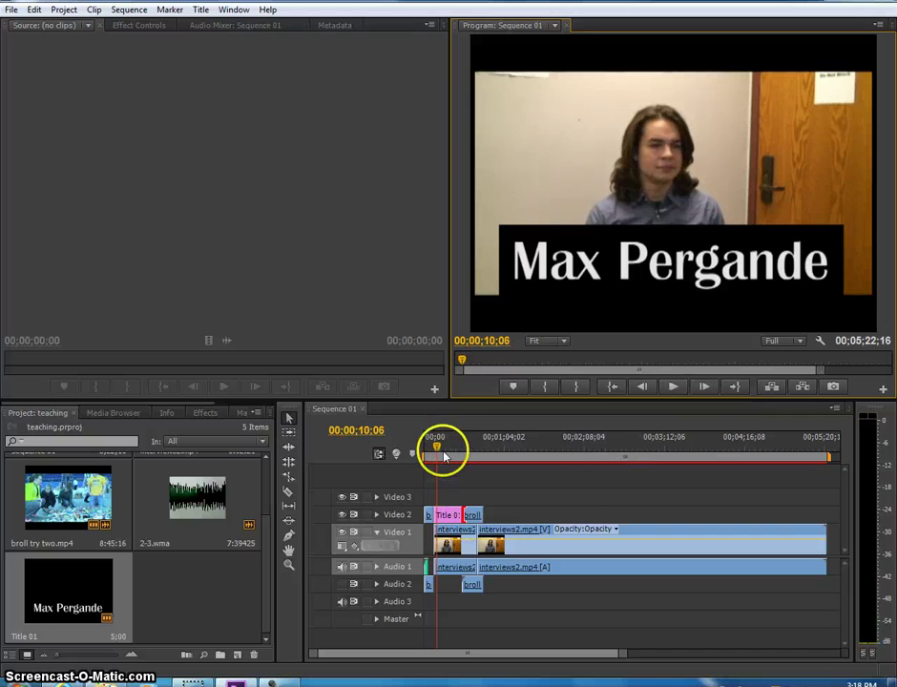
{"action": "left_click_drag", "start_coordinate": [454, 450], "coordinate": [473, 444]}
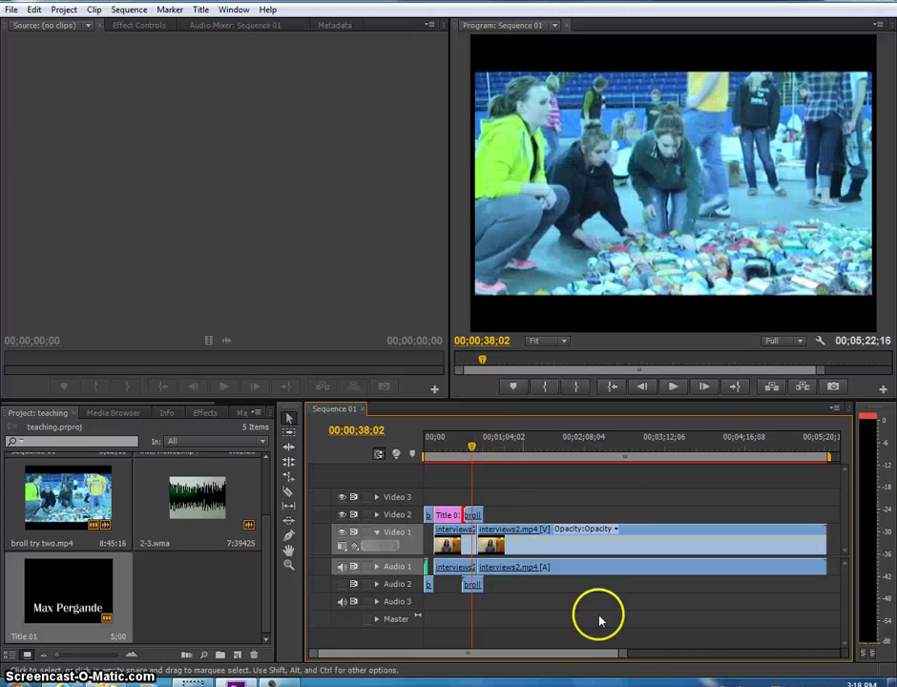
Step: Render the entire work area of Sequence 01
{"action": "left_click_drag", "start_coordinate": [622, 653], "coordinate": [679, 650]}
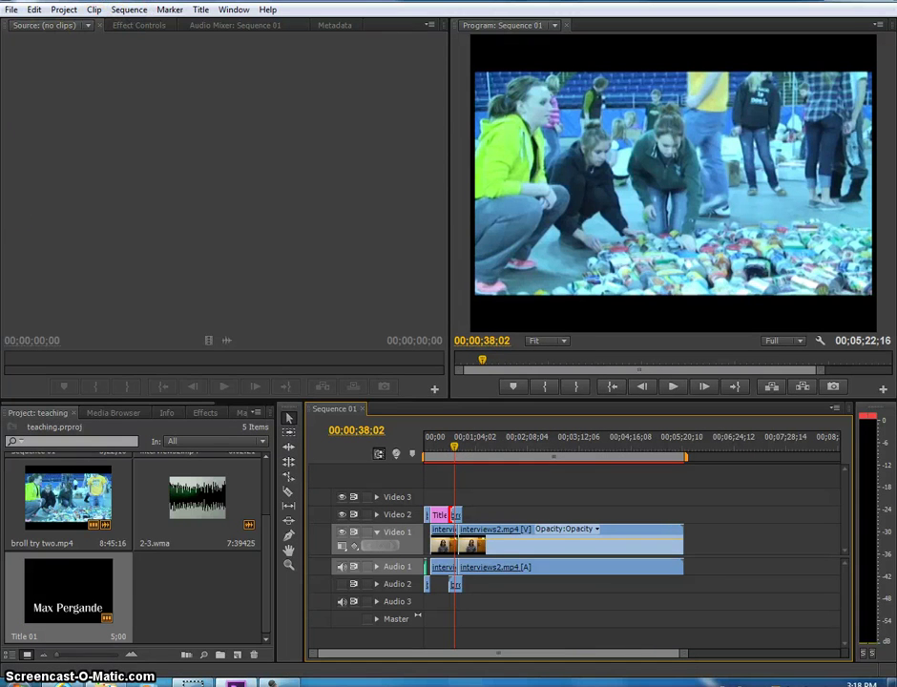
{"action": "left_click", "coordinate": [130, 12]}
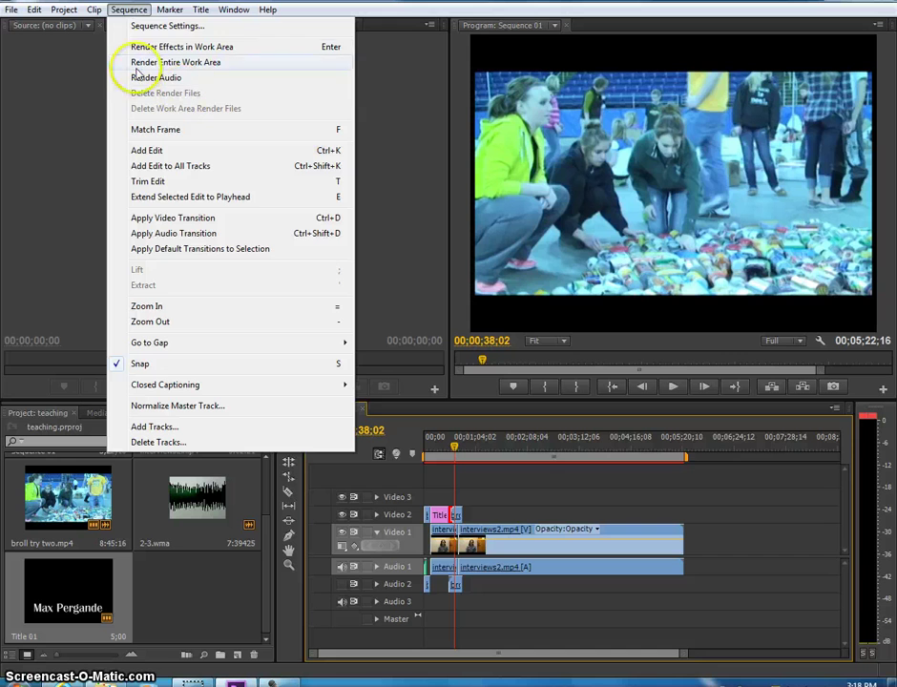
{"action": "left_click", "coordinate": [200, 69]}
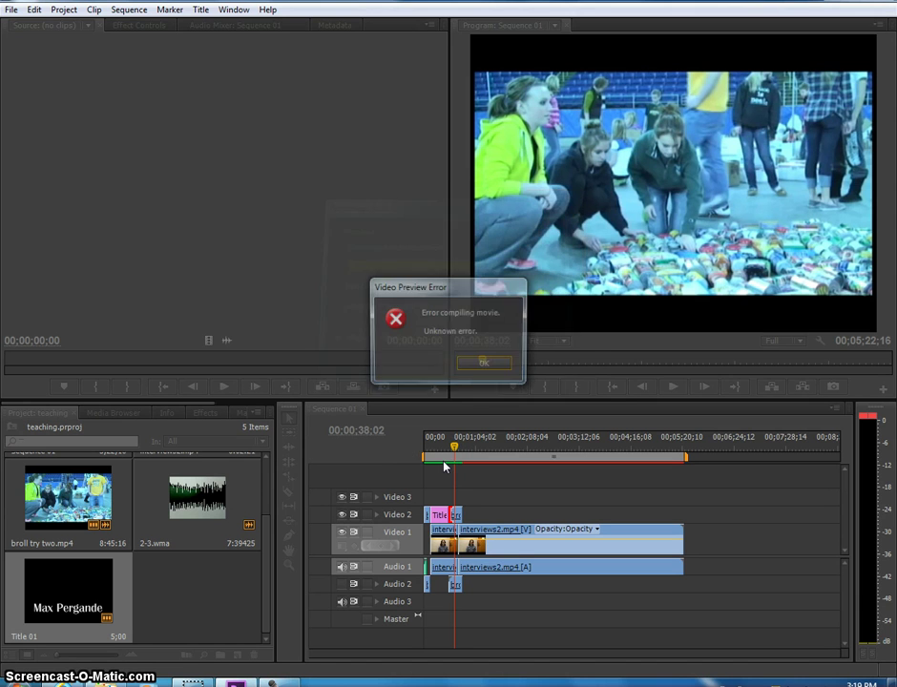
{"action": "left_click", "coordinate": [472, 364]}
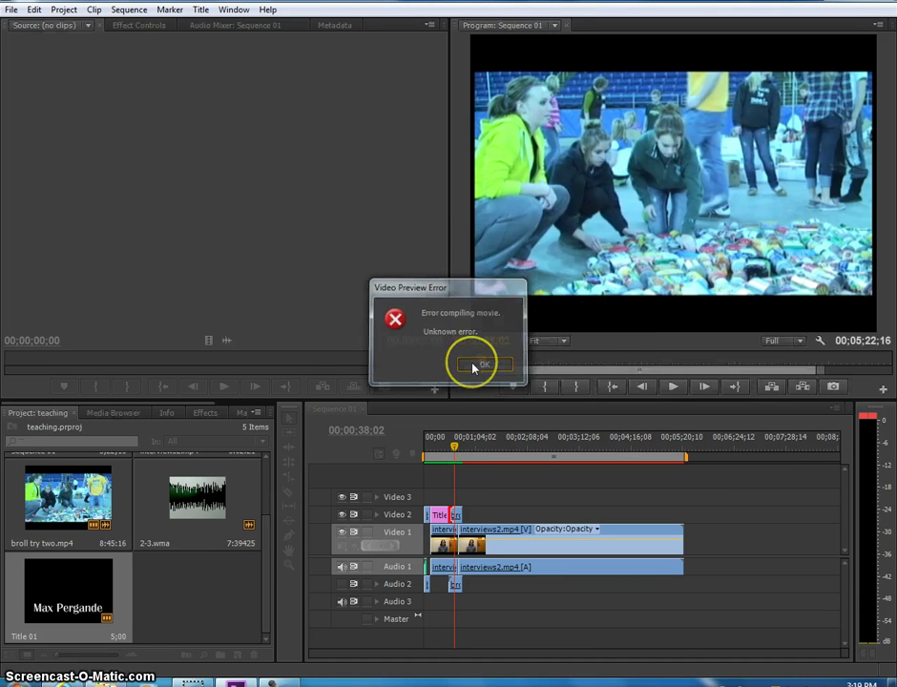
Step: Try rendering the entire work area again and scrub through the opening clips of the sequence
{"action": "left_click", "coordinate": [452, 452]}
{"action": "left_click", "coordinate": [129, 10]}
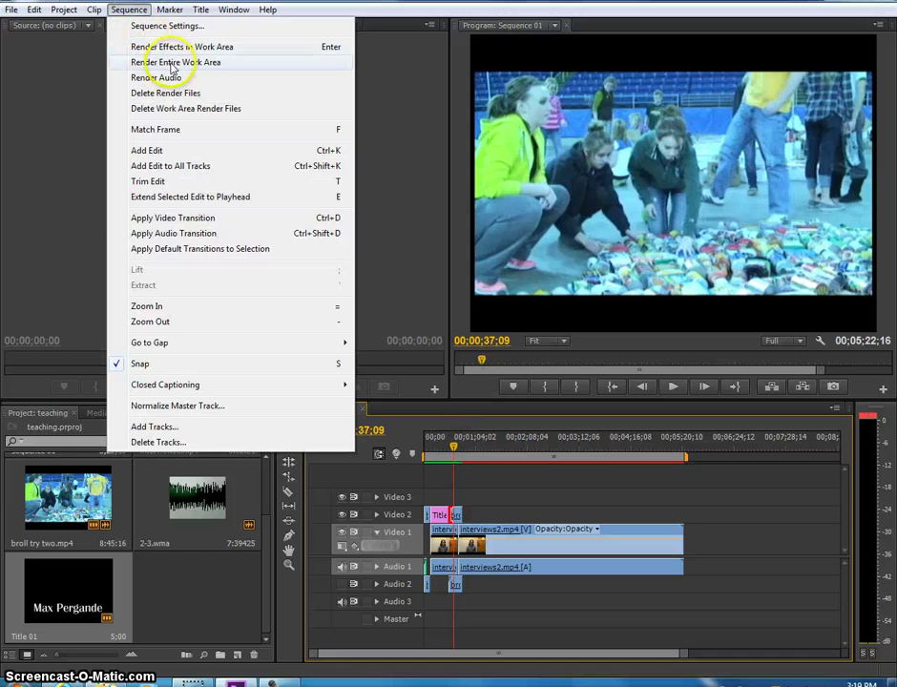
{"action": "left_click", "coordinate": [172, 63]}
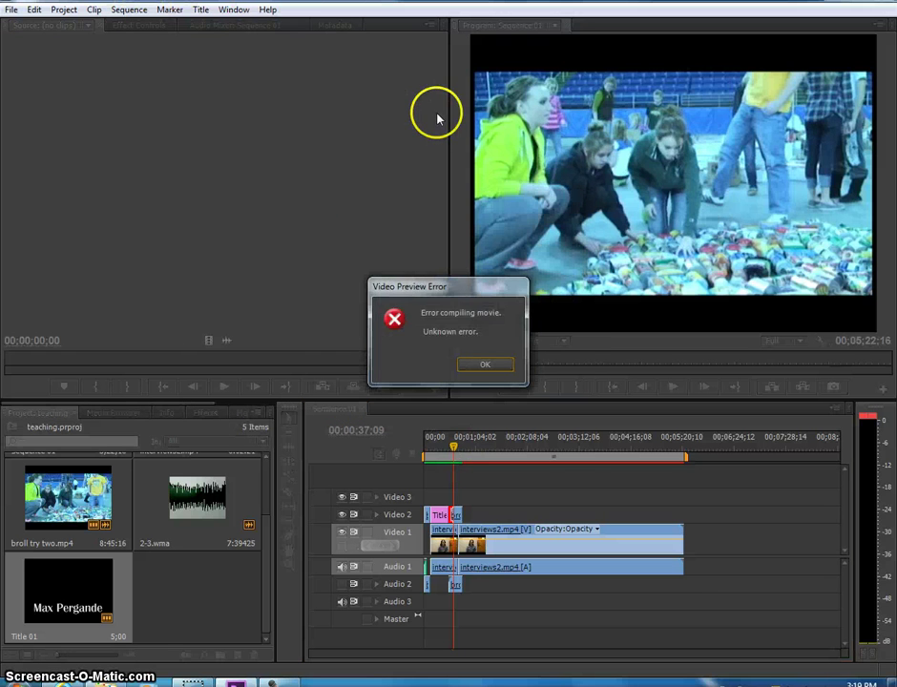
{"action": "left_click", "coordinate": [483, 365]}
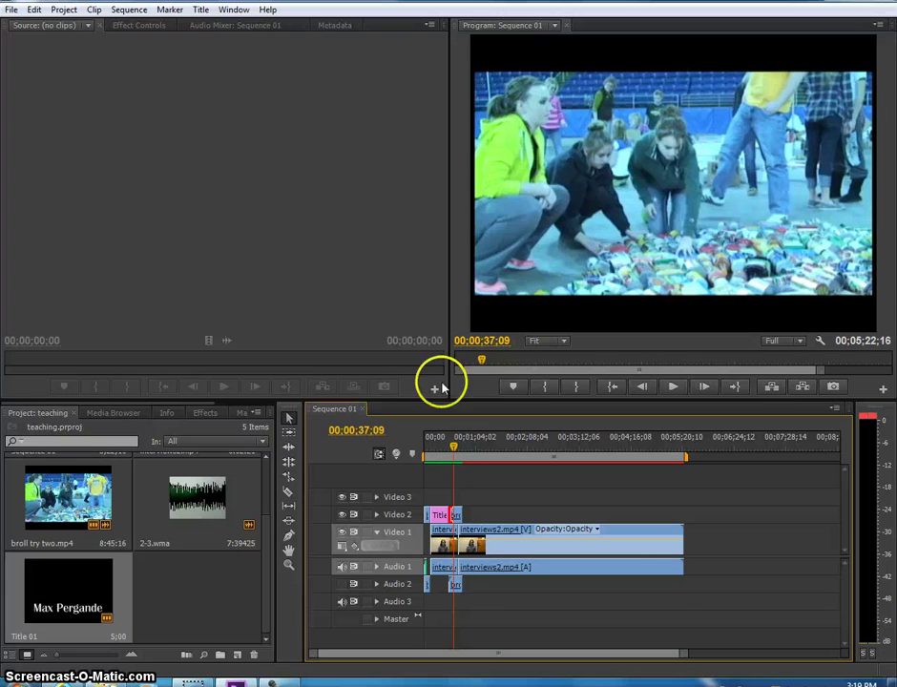
{"action": "mouse_move", "coordinate": [454, 448]}
{"action": "left_mouse_down"}
{"action": "mouse_move", "coordinate": [558, 443]}
{"action": "mouse_move", "coordinate": [461, 454]}
{"action": "left_mouse_up"}
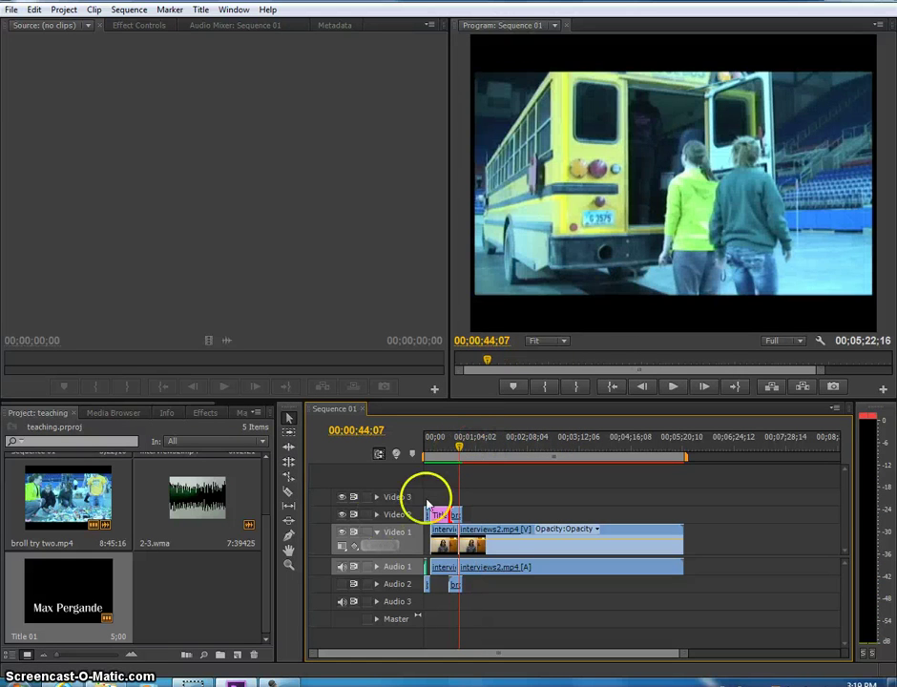
{"action": "left_click_drag", "start_coordinate": [461, 447], "coordinate": [442, 452]}
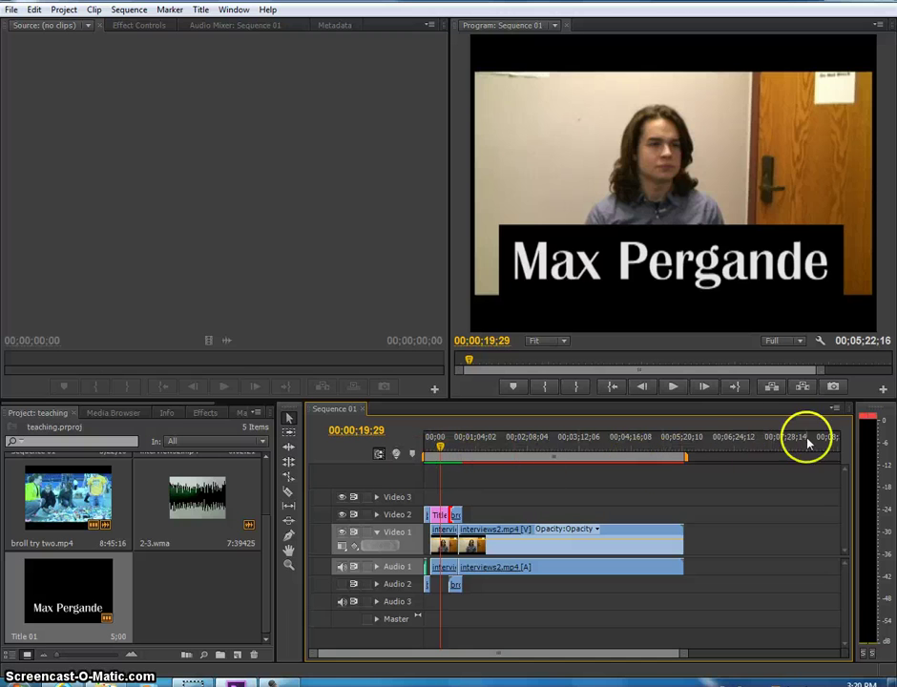
Step: Open the media export settings for Sequence 01 and set the format to H.264
{"action": "left_click", "coordinate": [11, 10]}
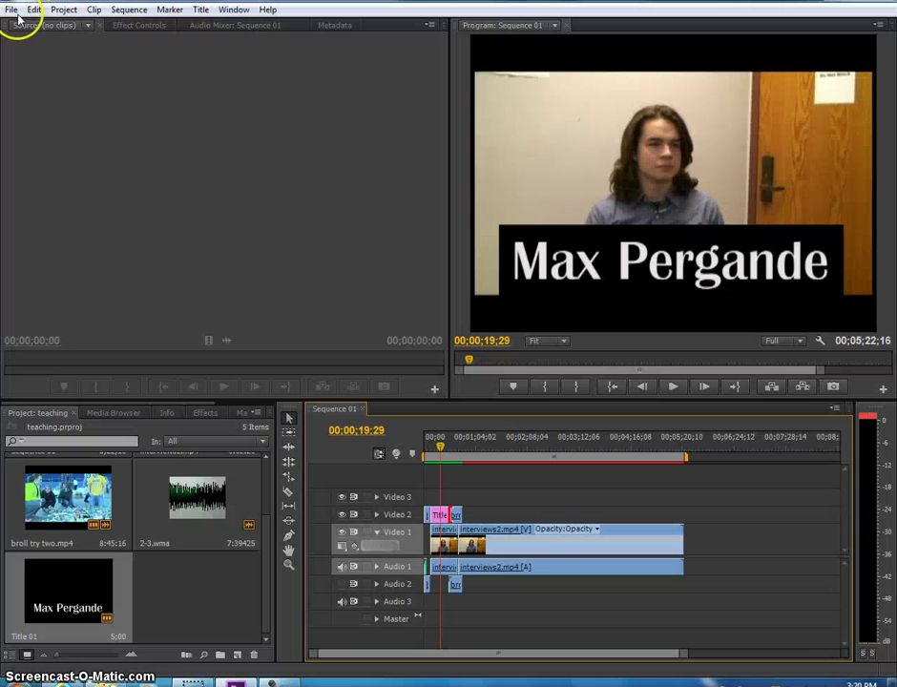
{"action": "left_click", "coordinate": [11, 10]}
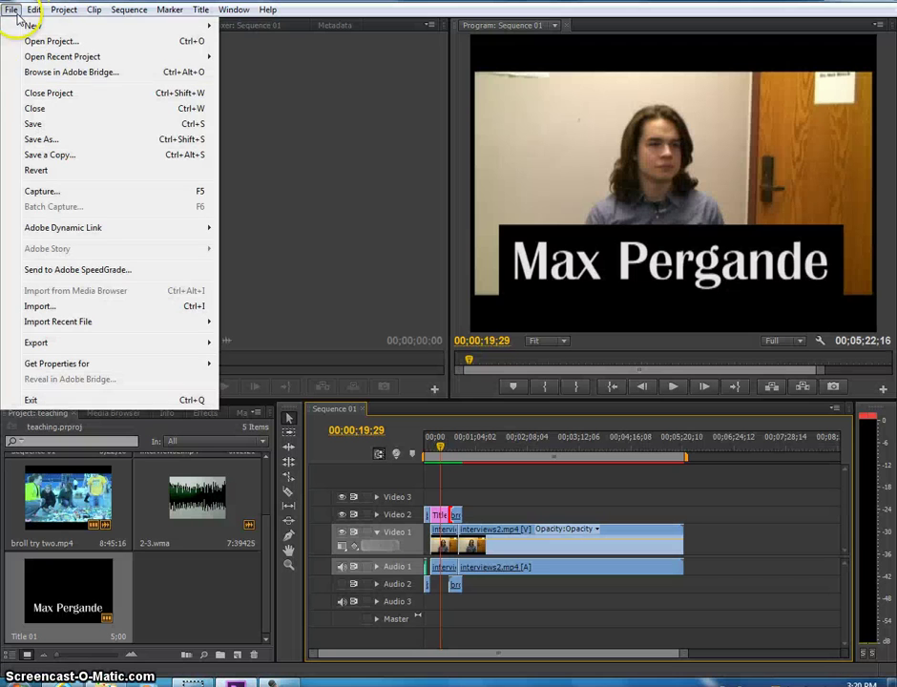
{"action": "left_click", "coordinate": [254, 341]}
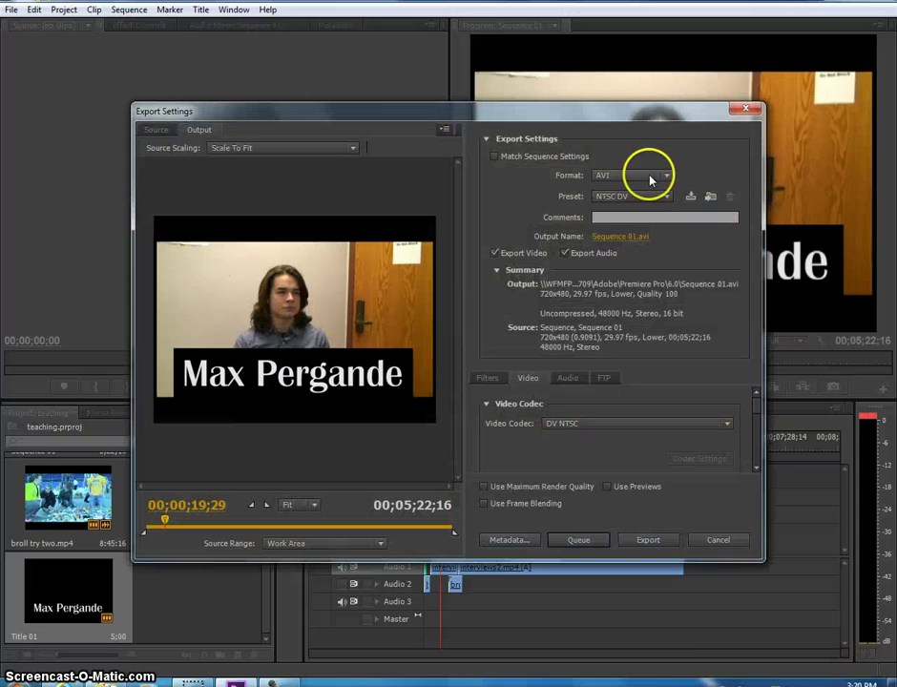
{"action": "left_click", "coordinate": [666, 178]}
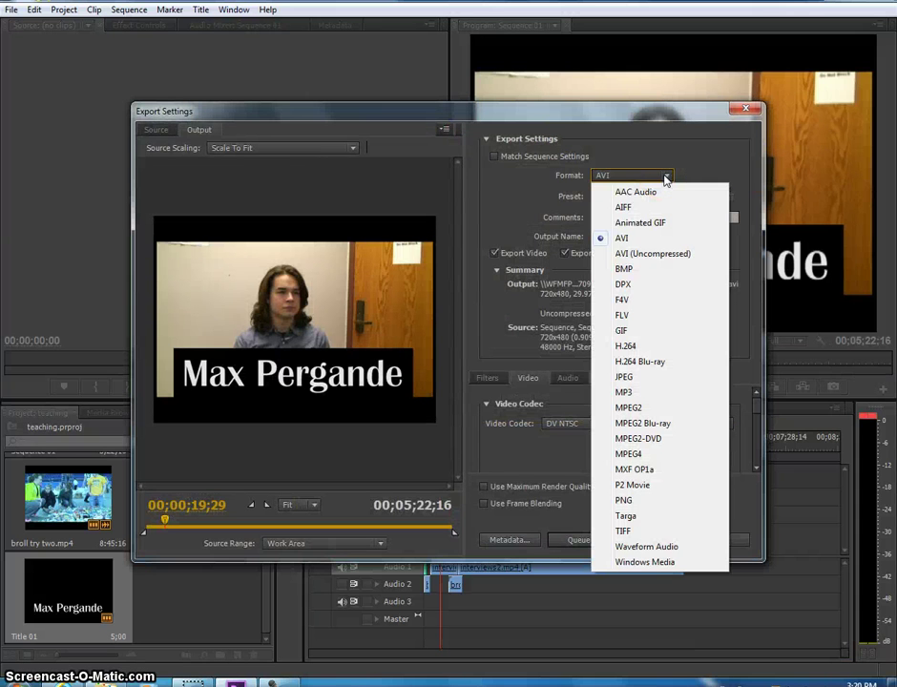
{"action": "left_click", "coordinate": [632, 347]}
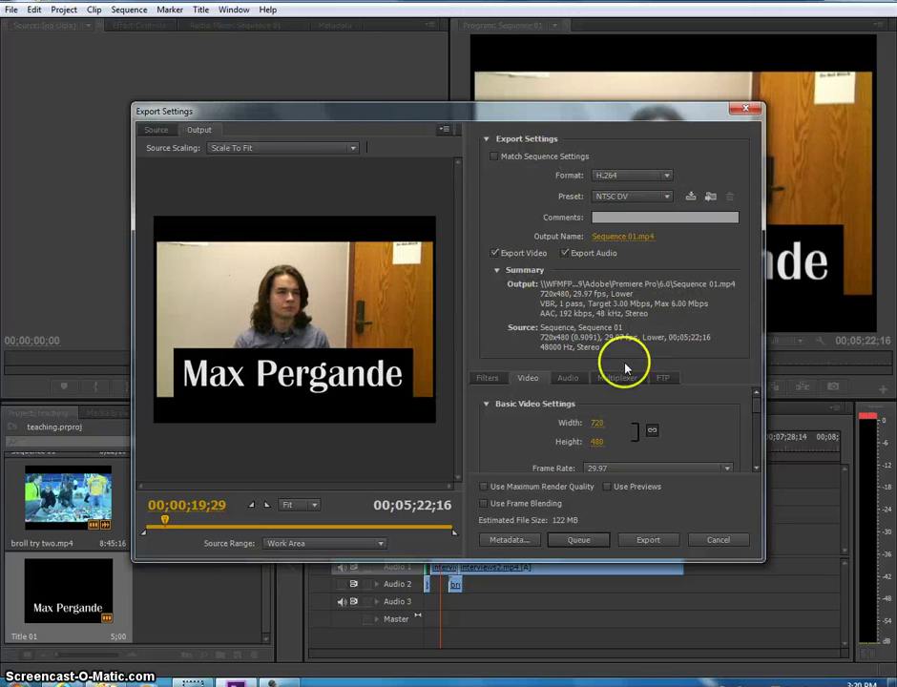
Step: Set the output file to teaching on the Desktop and export the video
{"action": "left_click", "coordinate": [627, 238]}
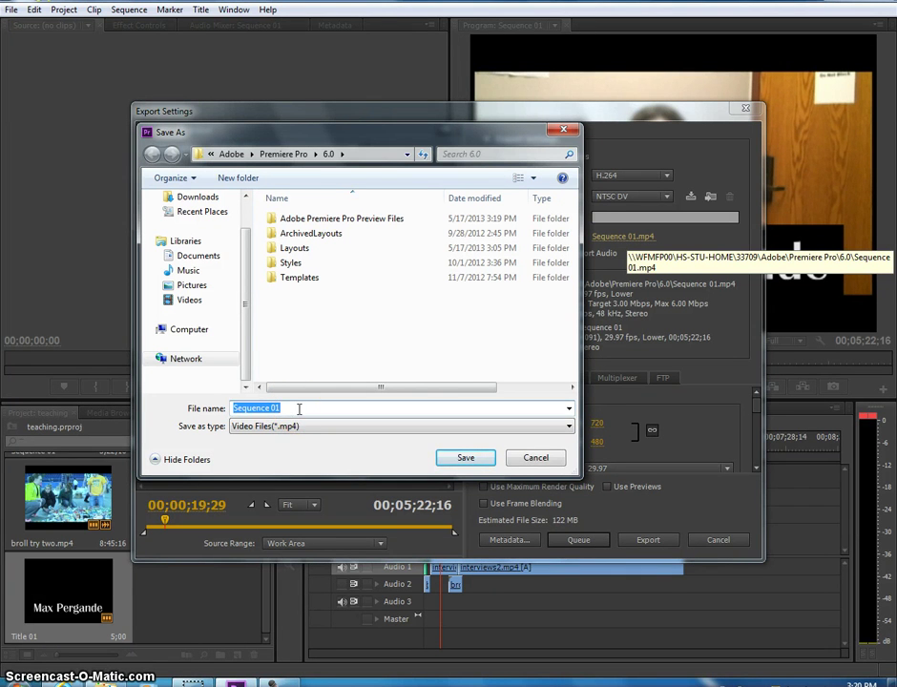
{"action": "type", "text": "teaching"}
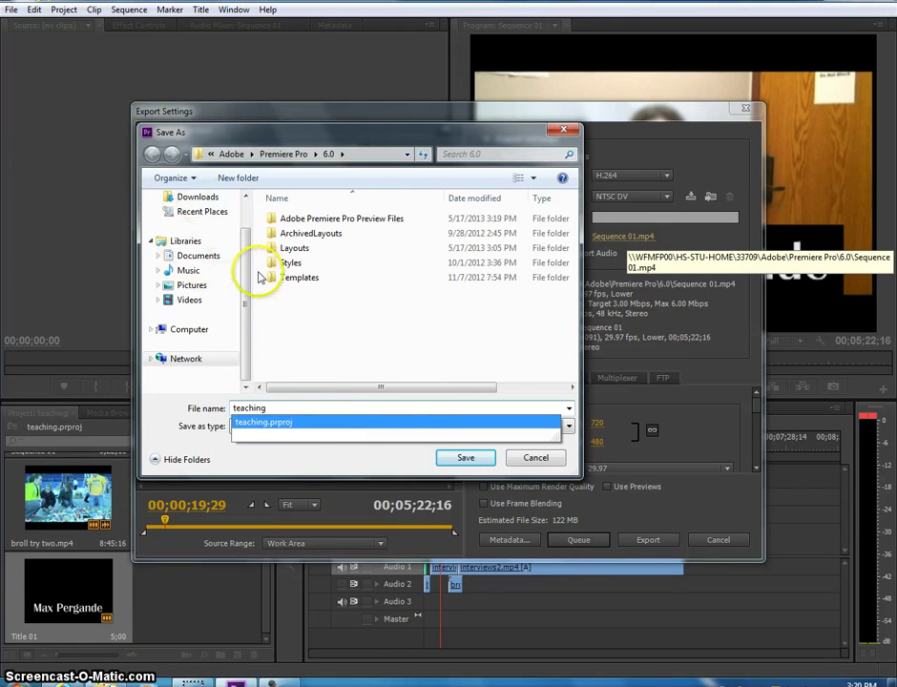
{"action": "scroll", "coordinate": [245, 269], "scroll_direction": "up", "scroll_amount": 1}
{"action": "scroll", "coordinate": [246, 269], "scroll_direction": "up", "scroll_amount": 1}
{"action": "left_click", "coordinate": [196, 218]}
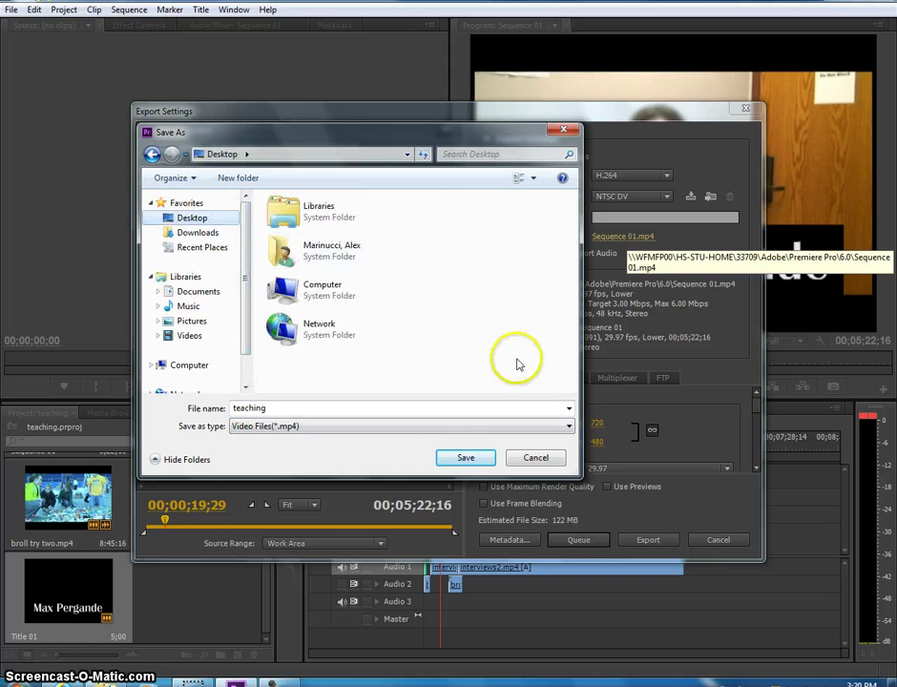
{"action": "left_click", "coordinate": [468, 459]}
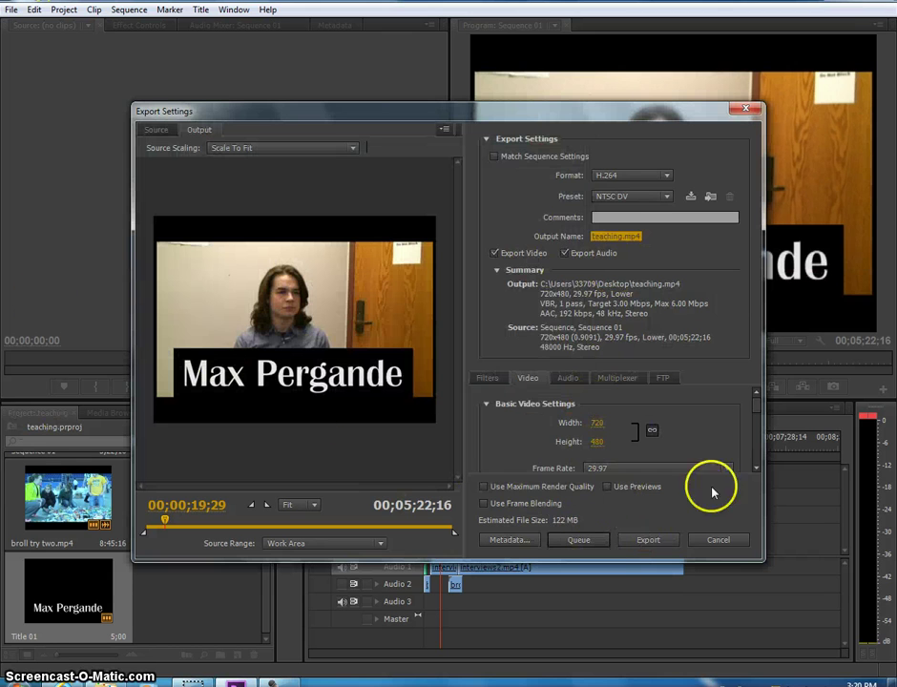
{"action": "left_click", "coordinate": [648, 541]}
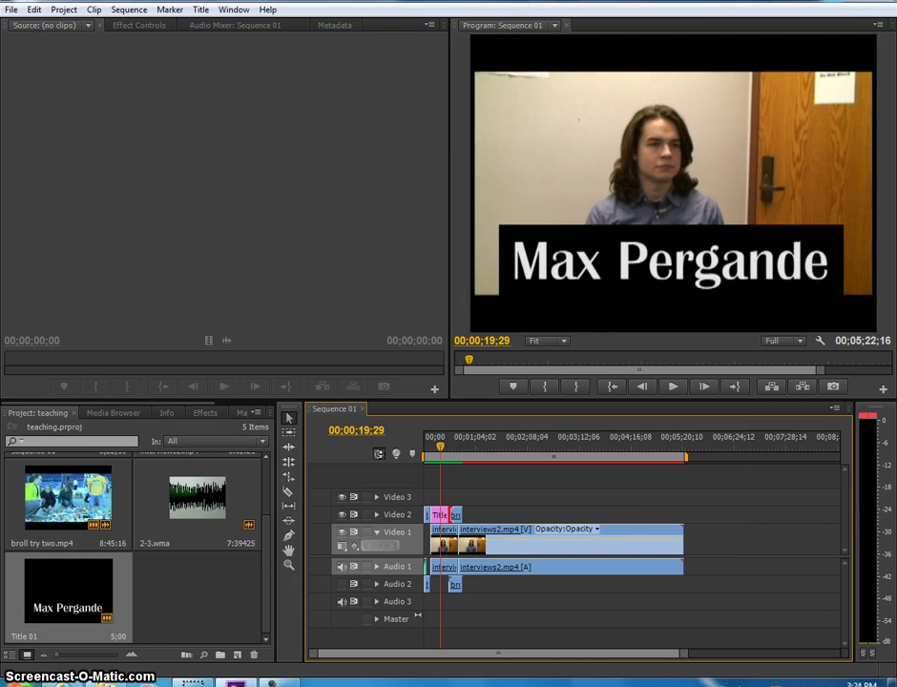
Step: Switch to the Windows desktop and move the exported teaching video file to an open area near its middle
{"action": "left_click", "coordinate": [827, 1]}
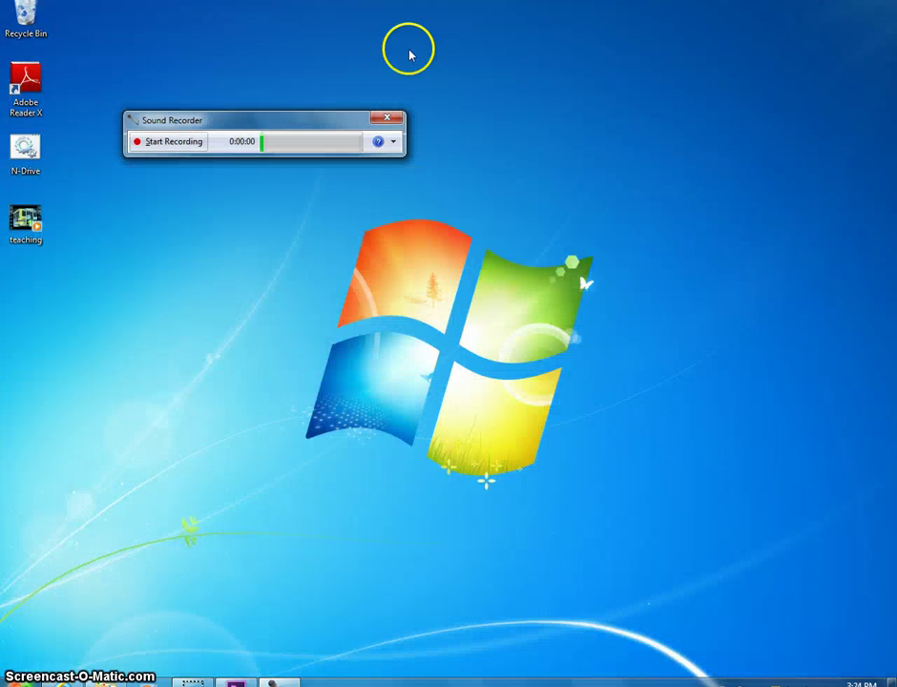
{"action": "left_click_drag", "start_coordinate": [26, 220], "coordinate": [380, 294]}
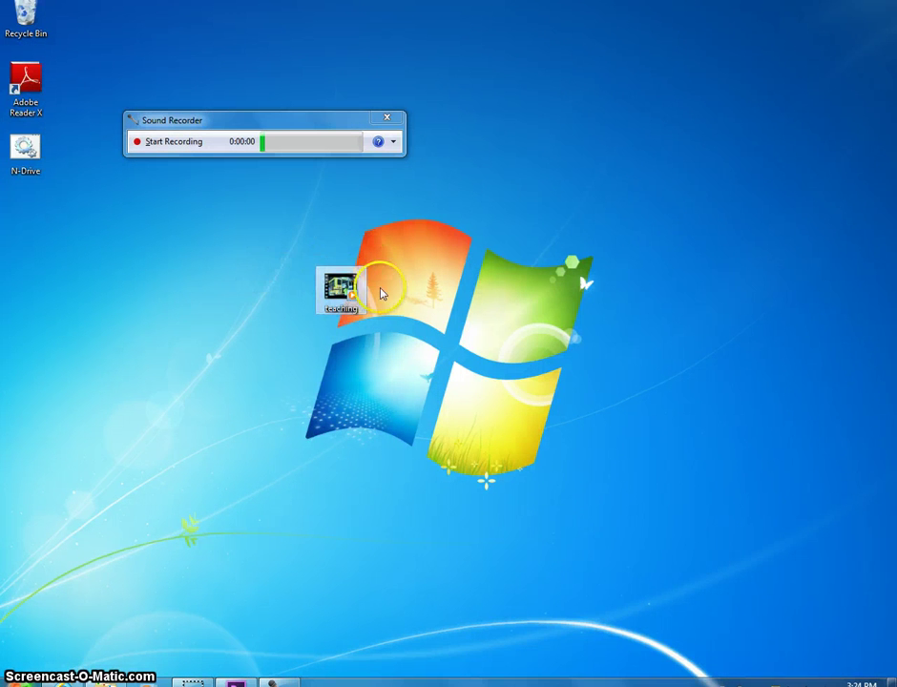
{"action": "left_click", "coordinate": [270, 250]}
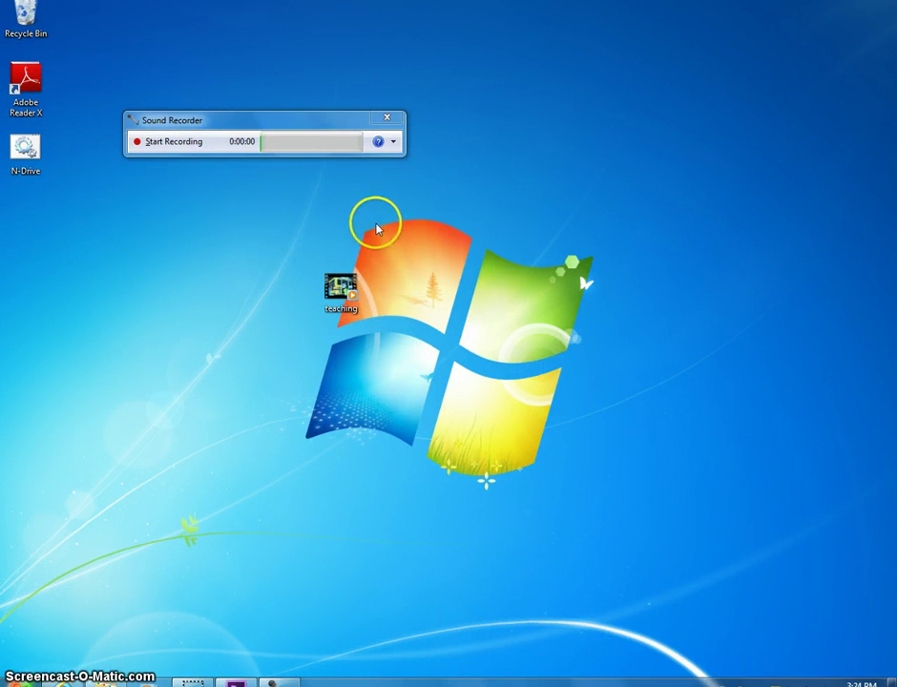
{"action": "left_click_drag", "start_coordinate": [294, 246], "coordinate": [411, 361]}
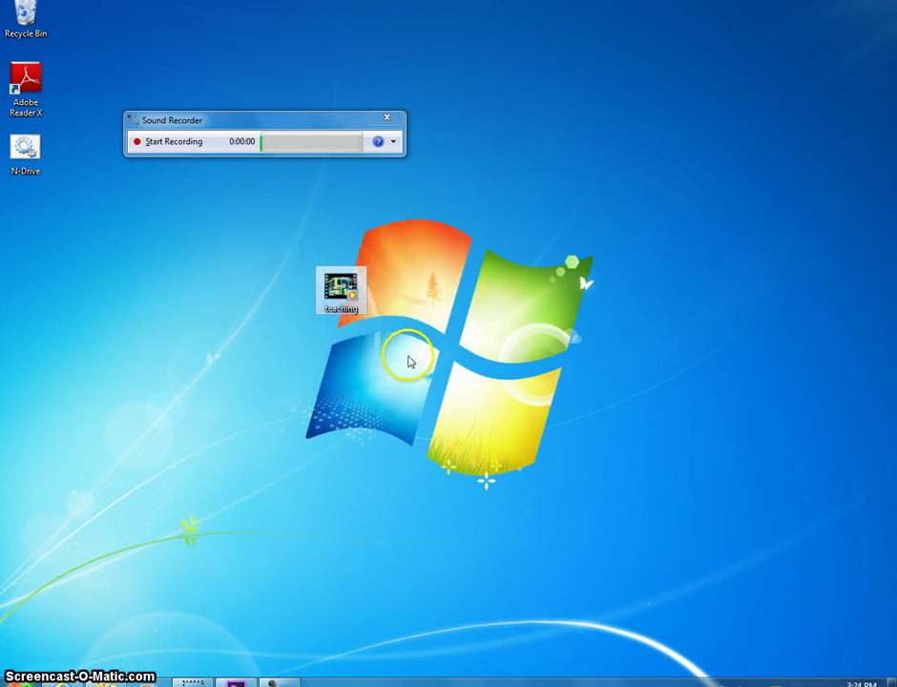
Step: Open the teaching video in Windows Media Player, completing its initial setup, and mute the computer's sound
{"action": "double_click", "coordinate": [345, 281]}
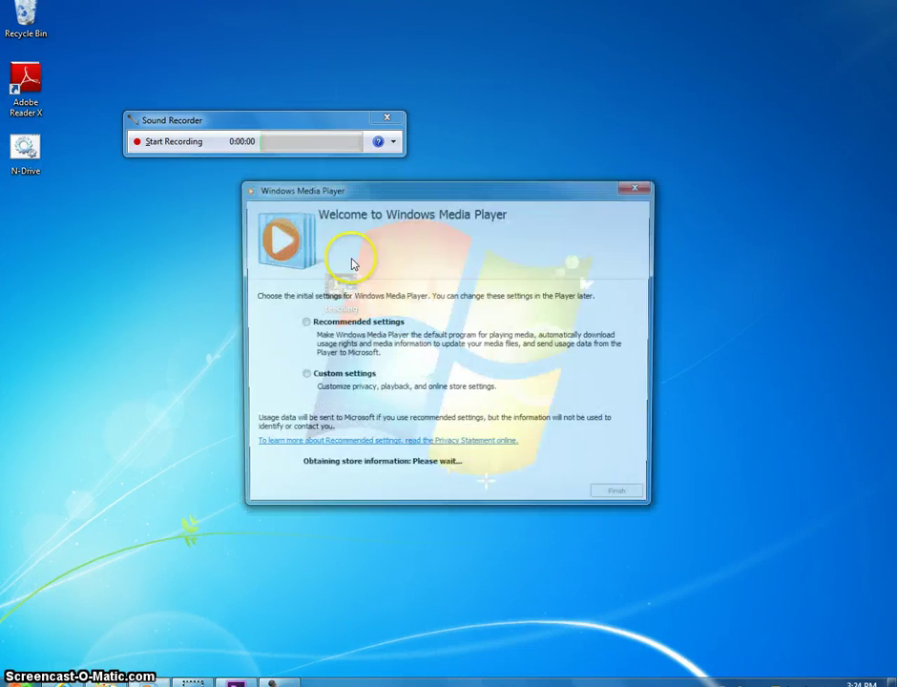
{"action": "left_click", "coordinate": [623, 498]}
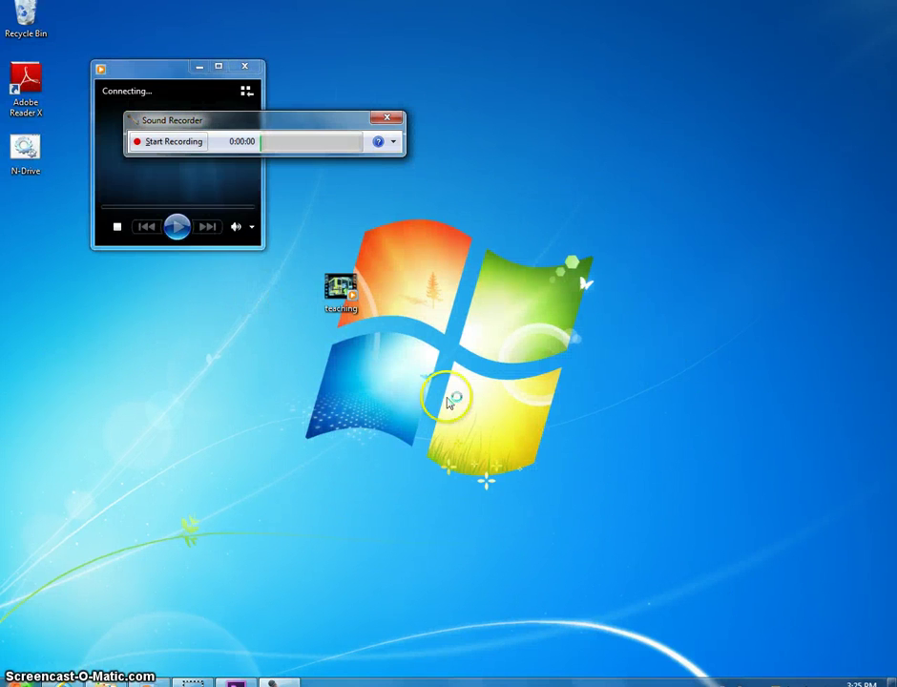
{"action": "left_click", "coordinate": [826, 674]}
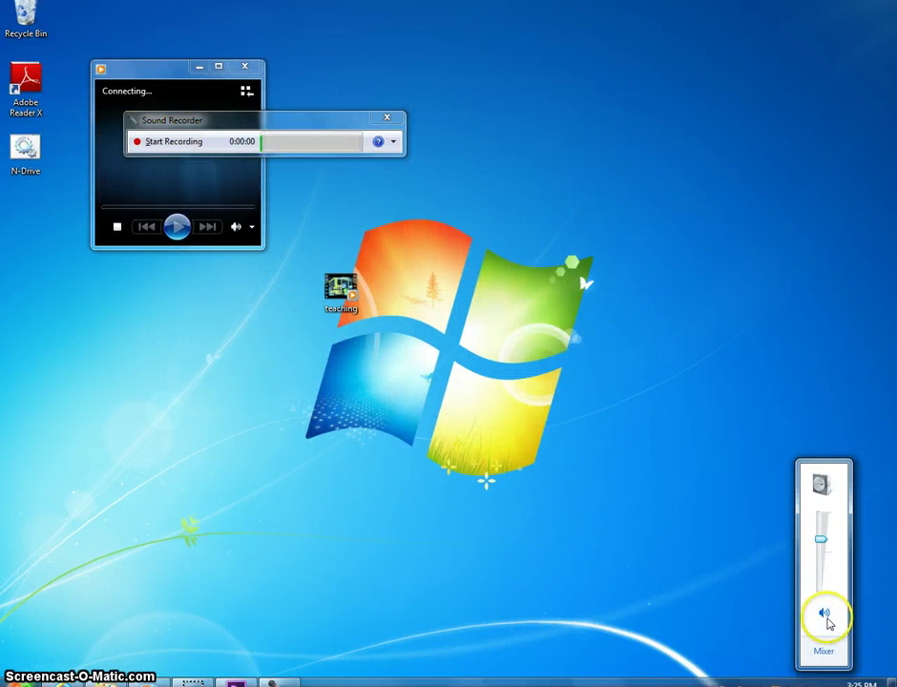
{"action": "left_click", "coordinate": [827, 616]}
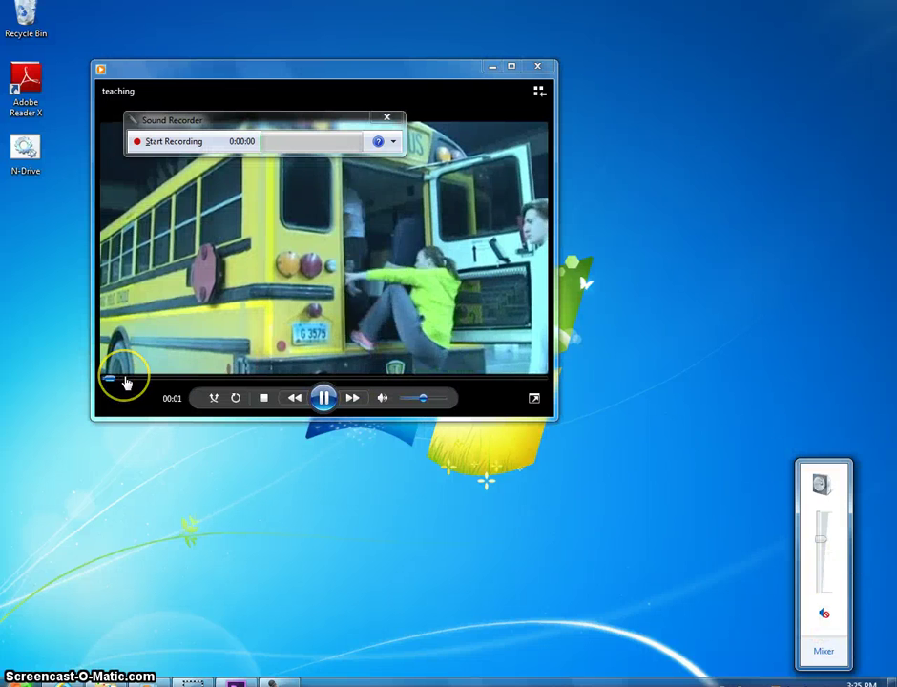
Step: Check the name title in the exported teaching video, pausing playback there, and close the player
{"action": "mouse_move", "coordinate": [126, 380]}
{"action": "left_mouse_down"}
{"action": "mouse_move", "coordinate": [137, 376]}
{"action": "mouse_move", "coordinate": [116, 381]}
{"action": "left_mouse_up"}
{"action": "left_click", "coordinate": [168, 382]}
{"action": "left_click", "coordinate": [323, 397]}
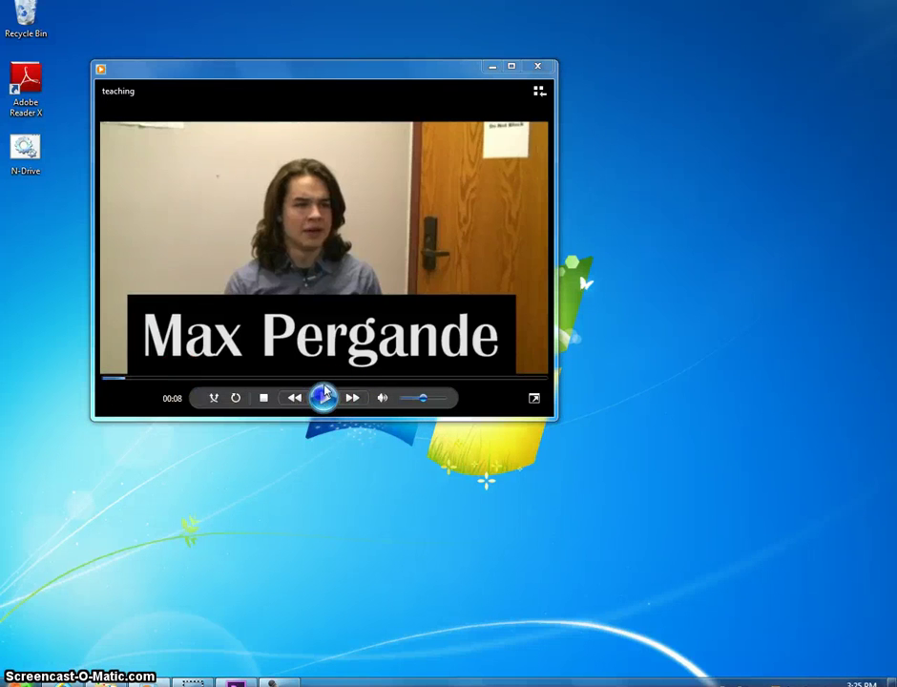
{"action": "left_click", "coordinate": [540, 69]}
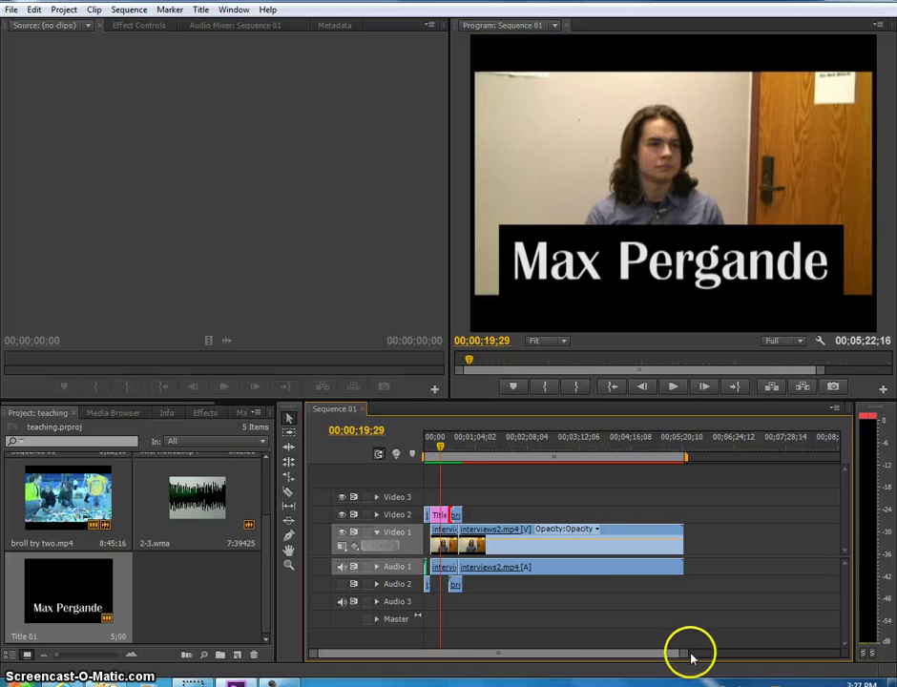
Step: Move the second b-roll clip to just after the last interview clip on Video 2 and Audio 2, and open it in the Source monitor
{"action": "left_click_drag", "start_coordinate": [685, 656], "coordinate": [591, 657]}
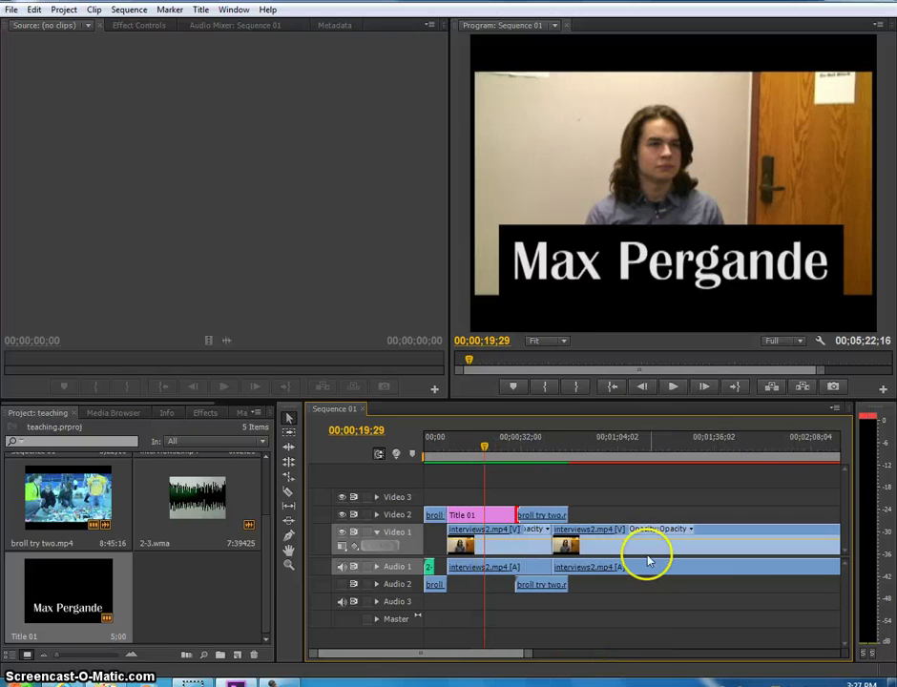
{"action": "left_click_drag", "start_coordinate": [547, 515], "coordinate": [758, 497]}
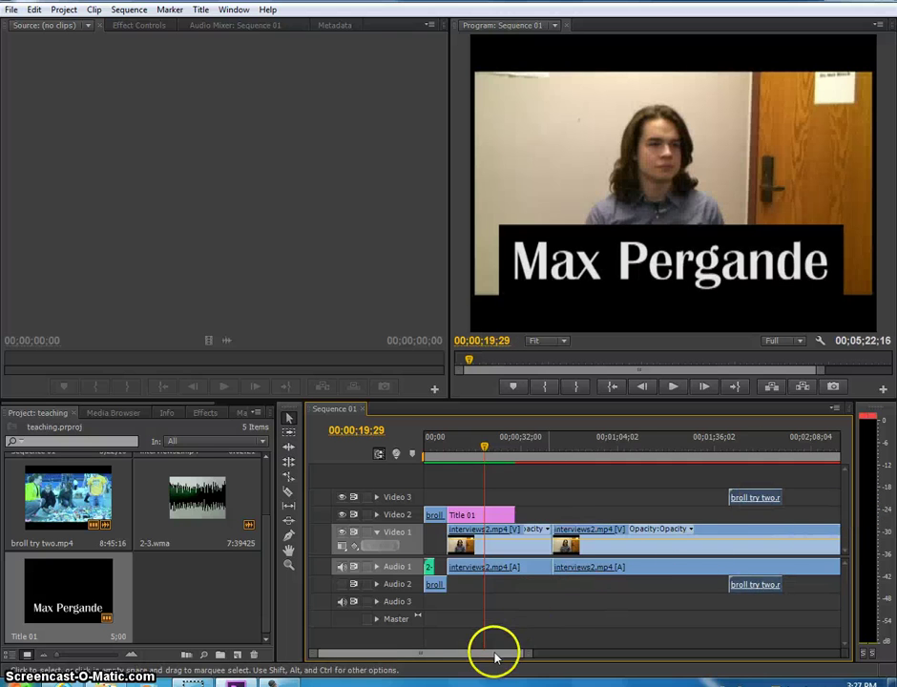
{"action": "left_click_drag", "start_coordinate": [495, 655], "coordinate": [629, 653]}
{"action": "left_click_drag", "start_coordinate": [531, 496], "coordinate": [754, 590]}
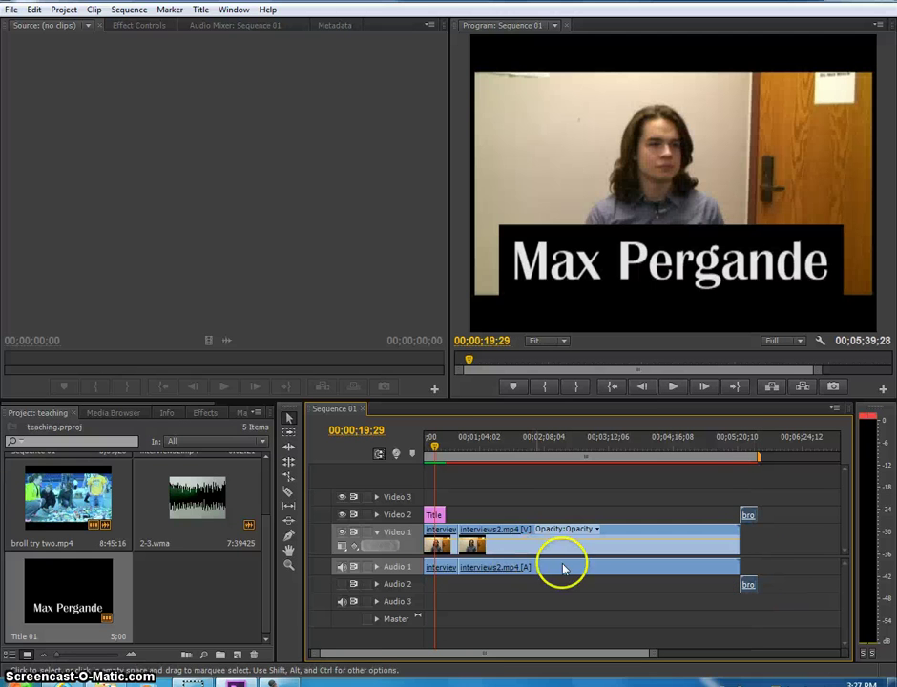
{"action": "double_click", "coordinate": [745, 583]}
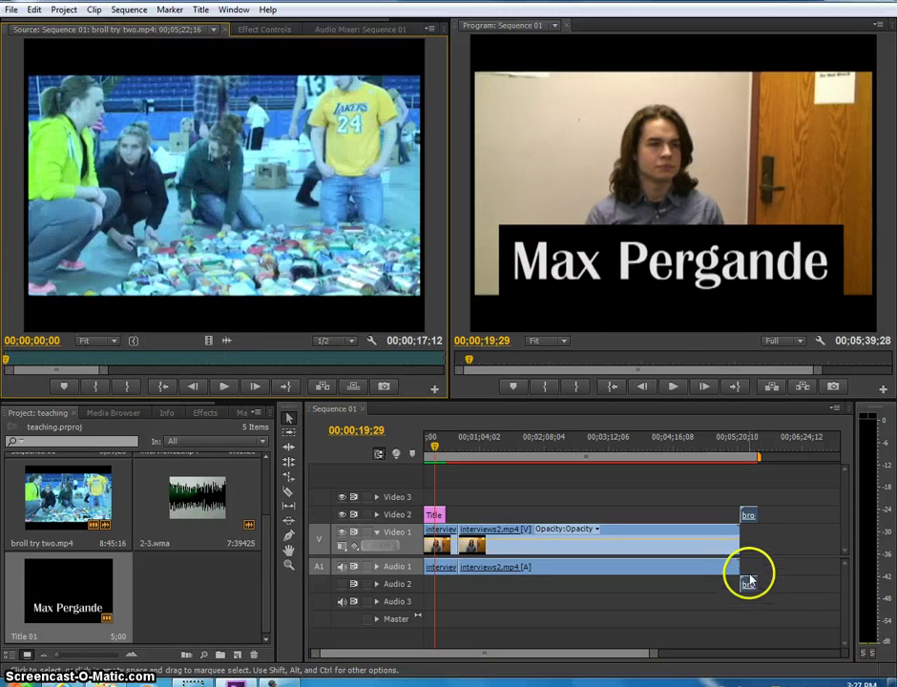
Step: Drop the b-roll clip over the interview near its end with its sound on Audio 1, and move it past the interview's end
{"action": "left_click_drag", "start_coordinate": [747, 585], "coordinate": [712, 517]}
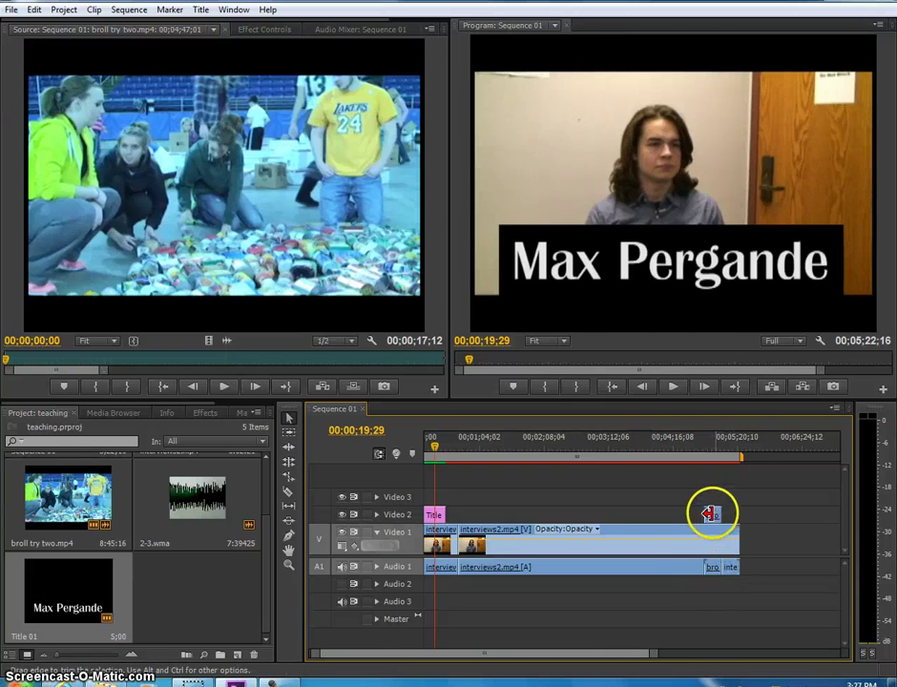
{"action": "left_click_drag", "start_coordinate": [713, 516], "coordinate": [773, 517]}
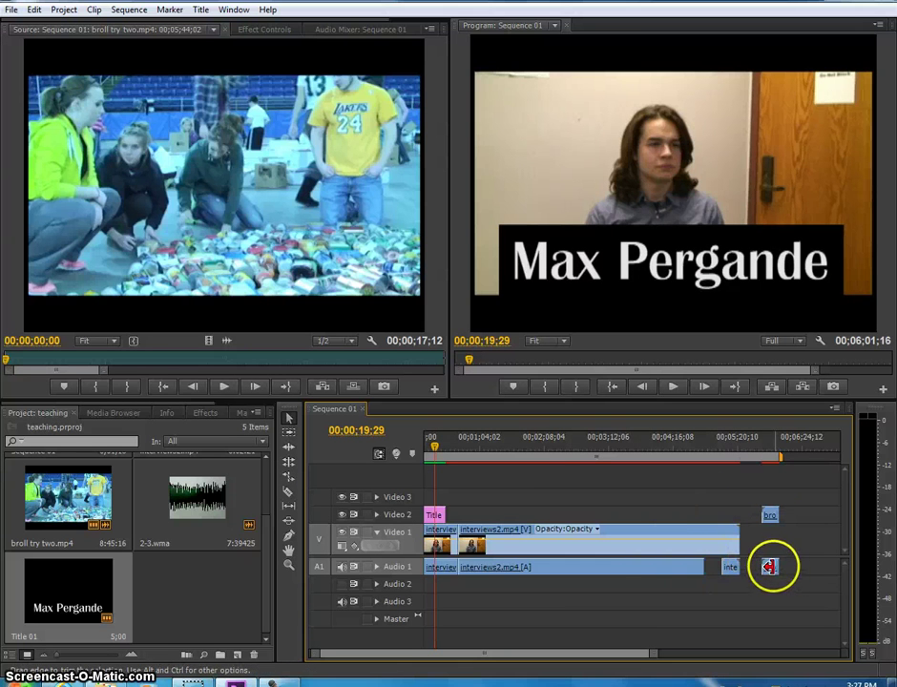
Step: Place the b-roll clip on Video 2 and Audio 2 so it overlaps the interview's end, starting at 00;05;17;21
{"action": "left_click_drag", "start_coordinate": [665, 649], "coordinate": [618, 653]}
{"action": "left_click_drag", "start_coordinate": [733, 568], "coordinate": [679, 592]}
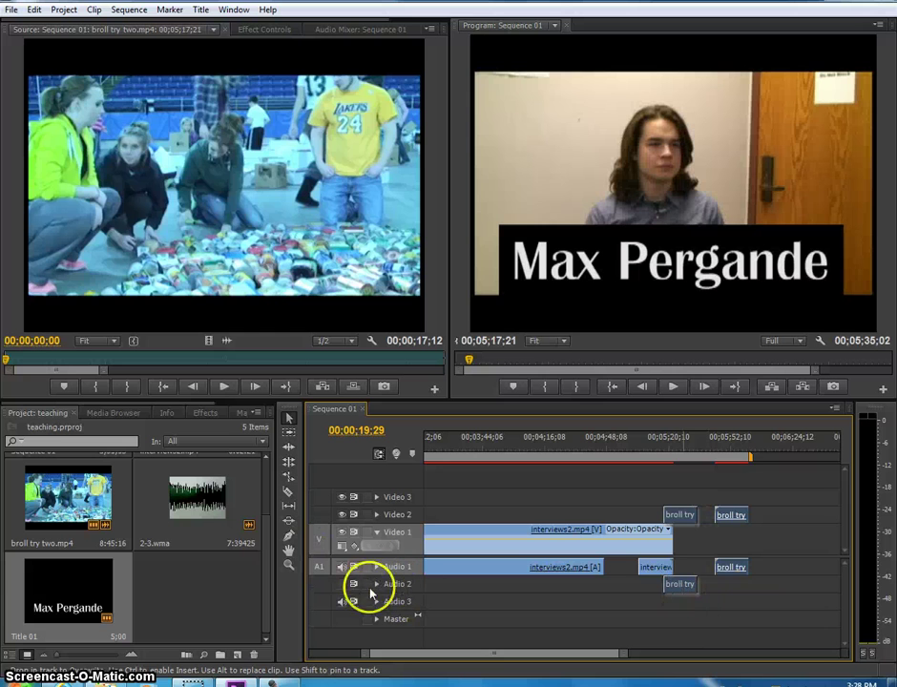
{"action": "key", "text": "ctrl+z"}
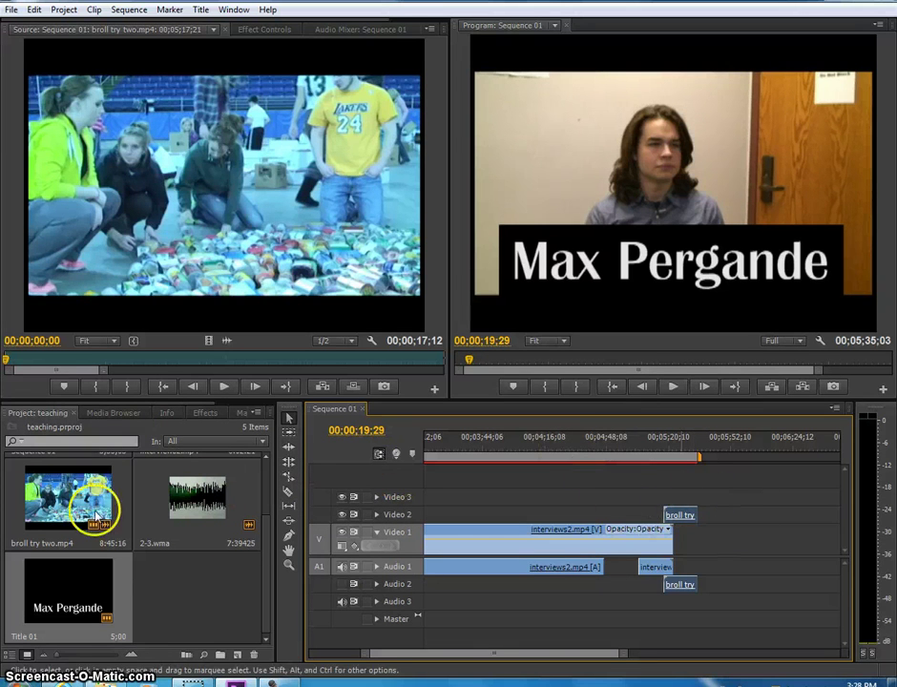
Step: Put the playhead over the b-roll clip at the sequence's end and unlink the clip's video from its audio
{"action": "left_click", "coordinate": [681, 451]}
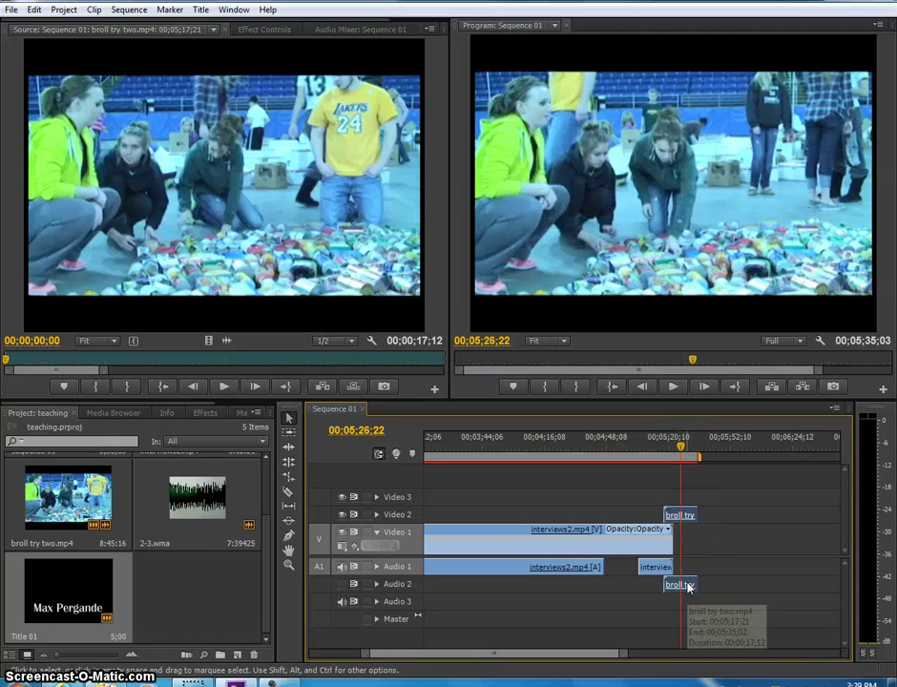
{"action": "left_click", "coordinate": [688, 518]}
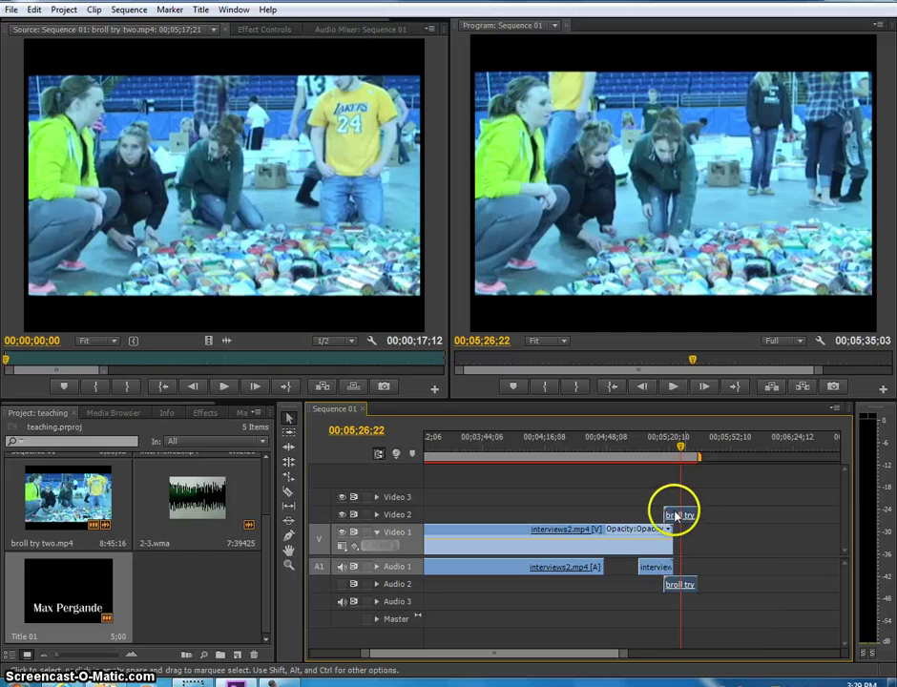
{"action": "right_click", "coordinate": [693, 517]}
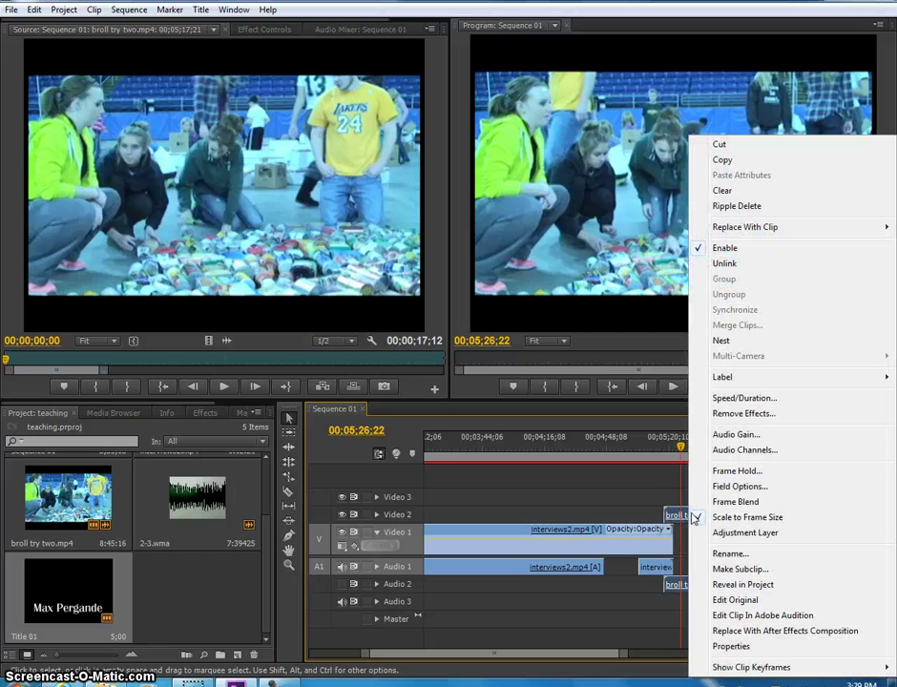
{"action": "left_click", "coordinate": [730, 263]}
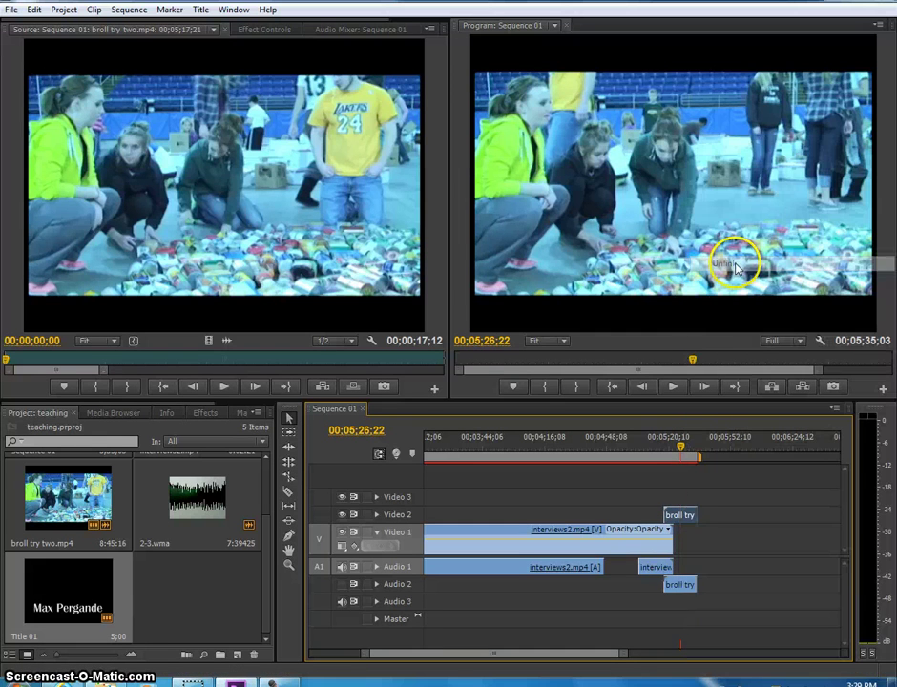
{"action": "left_click", "coordinate": [709, 501]}
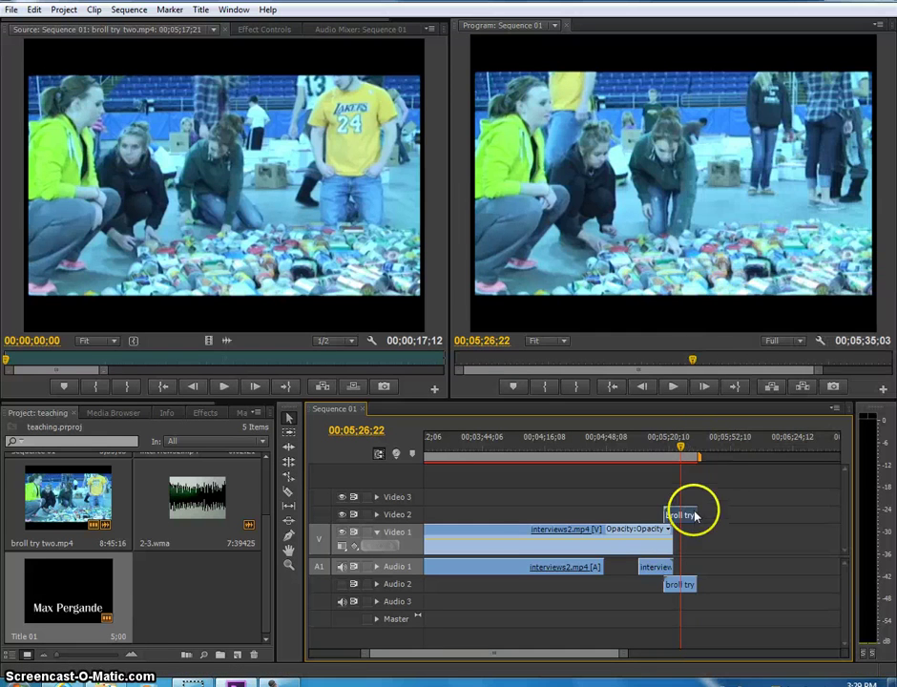
Step: Delete the unlinked b-roll audio from Audio 2 and move the b-roll video earlier on Video 2, fully over the interview
{"action": "left_click", "coordinate": [686, 583]}
{"action": "left_click", "coordinate": [690, 520]}
{"action": "left_click", "coordinate": [687, 587]}
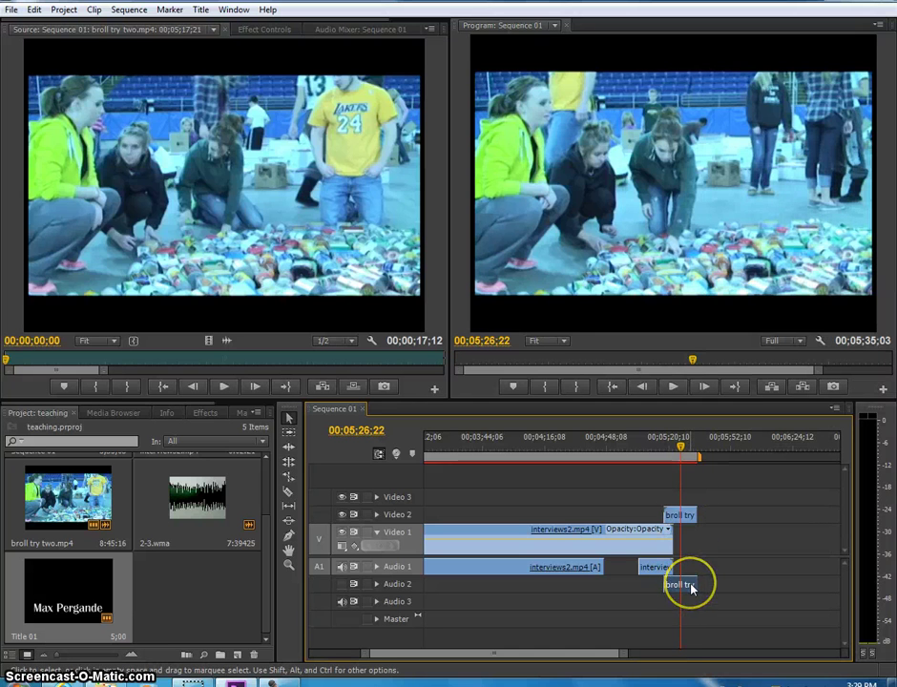
{"action": "key", "text": "Delete"}
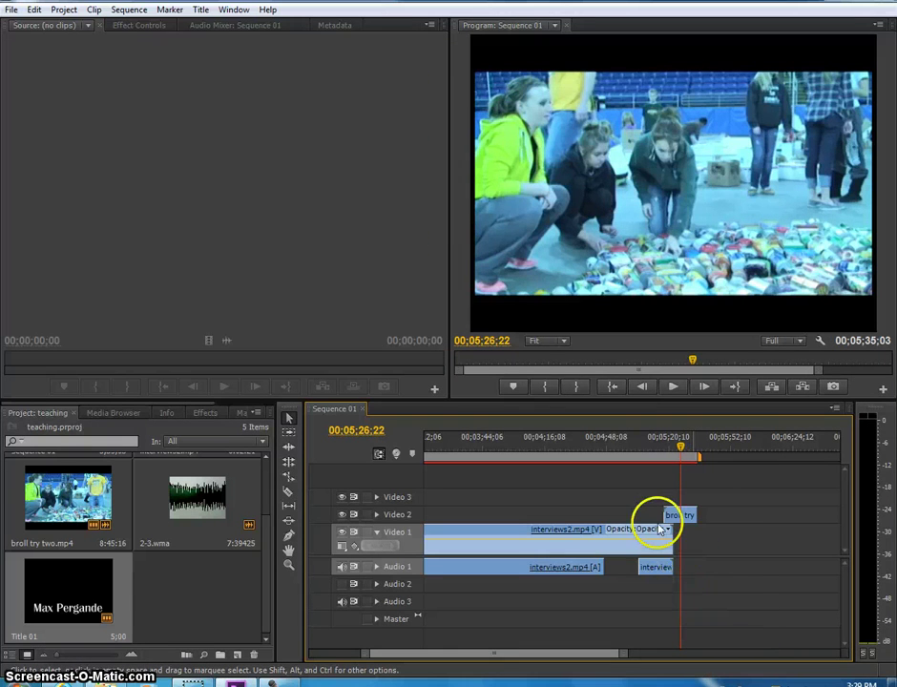
{"action": "left_click_drag", "start_coordinate": [682, 516], "coordinate": [658, 510]}
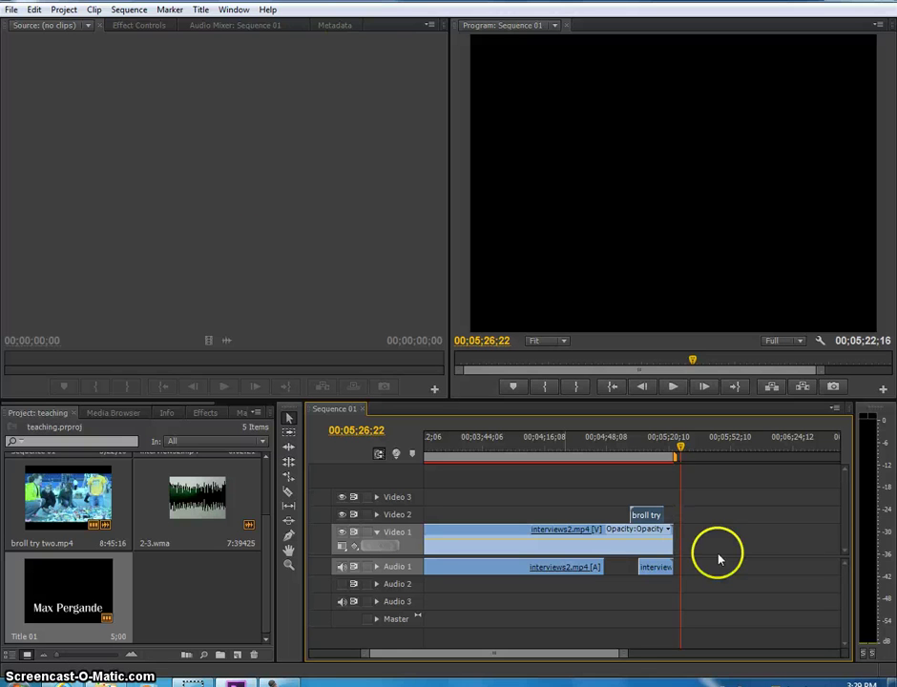
Step: Expand Audio 1 to show its waveforms and slightly raise the volume level line of the long interview clip
{"action": "left_click_drag", "start_coordinate": [625, 655], "coordinate": [680, 670]}
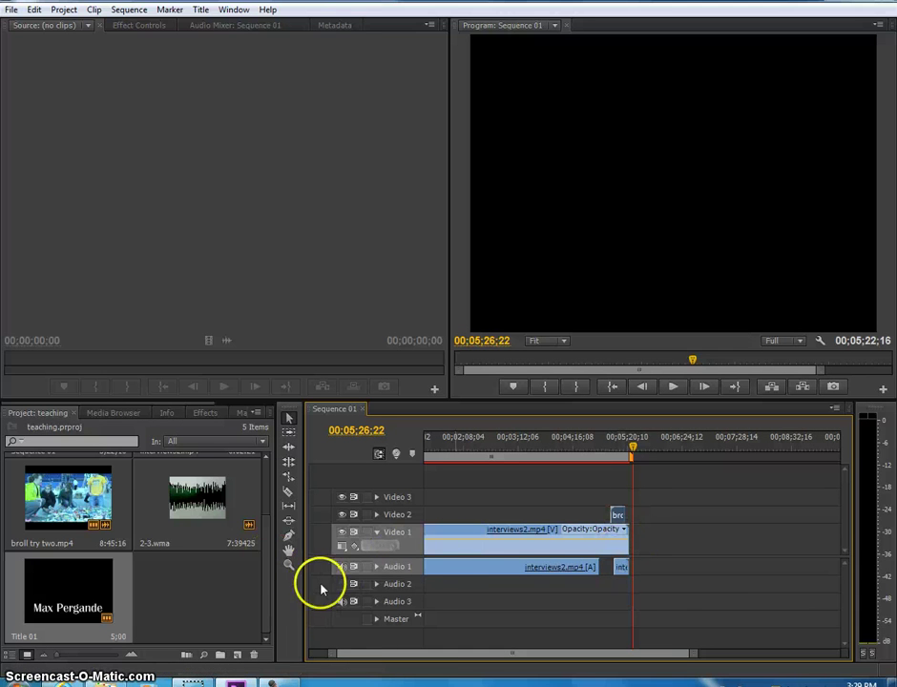
{"action": "left_click", "coordinate": [377, 568]}
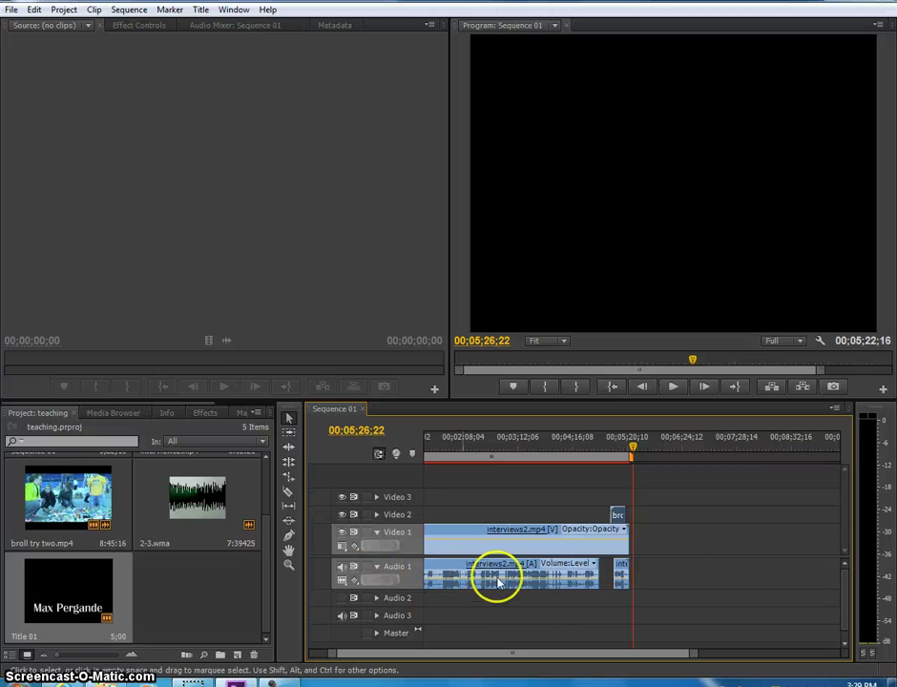
{"action": "scroll", "coordinate": [563, 654], "scroll_direction": "up", "scroll_amount": 3}
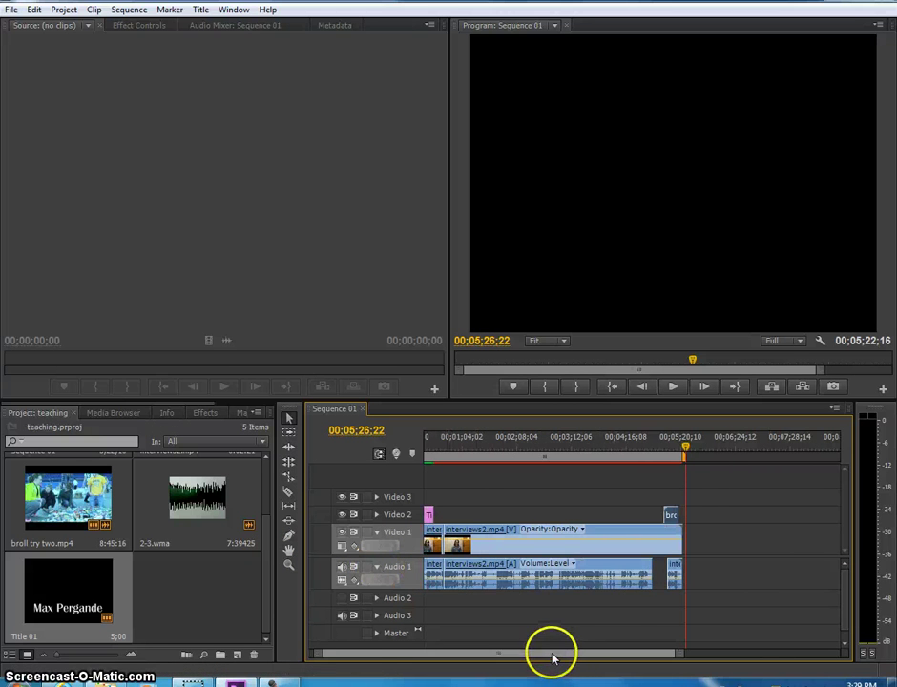
{"action": "left_click", "coordinate": [557, 583]}
{"action": "mouse_move", "coordinate": [557, 582]}
{"action": "left_mouse_down"}
{"action": "mouse_move", "coordinate": [556, 572]}
{"action": "mouse_move", "coordinate": [542, 584]}
{"action": "mouse_move", "coordinate": [558, 575]}
{"action": "left_mouse_up"}
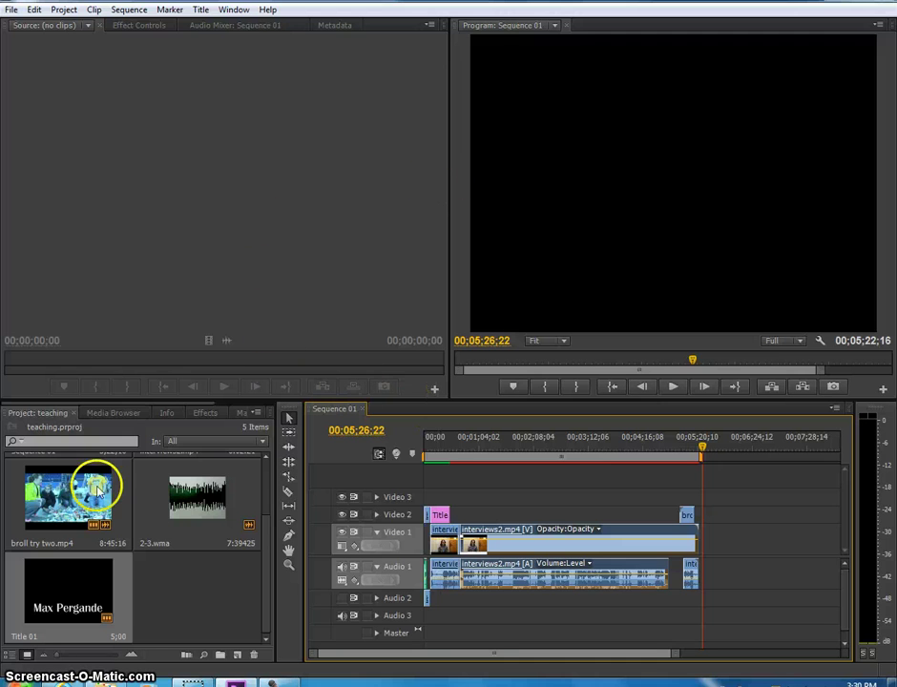
{"action": "left_click_drag", "start_coordinate": [266, 527], "coordinate": [270, 463]}
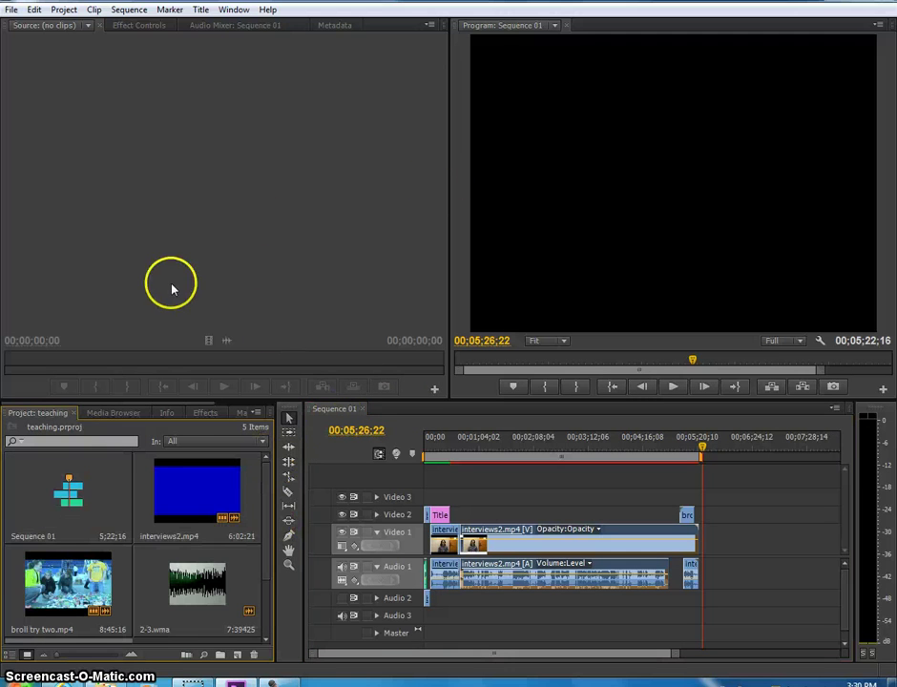